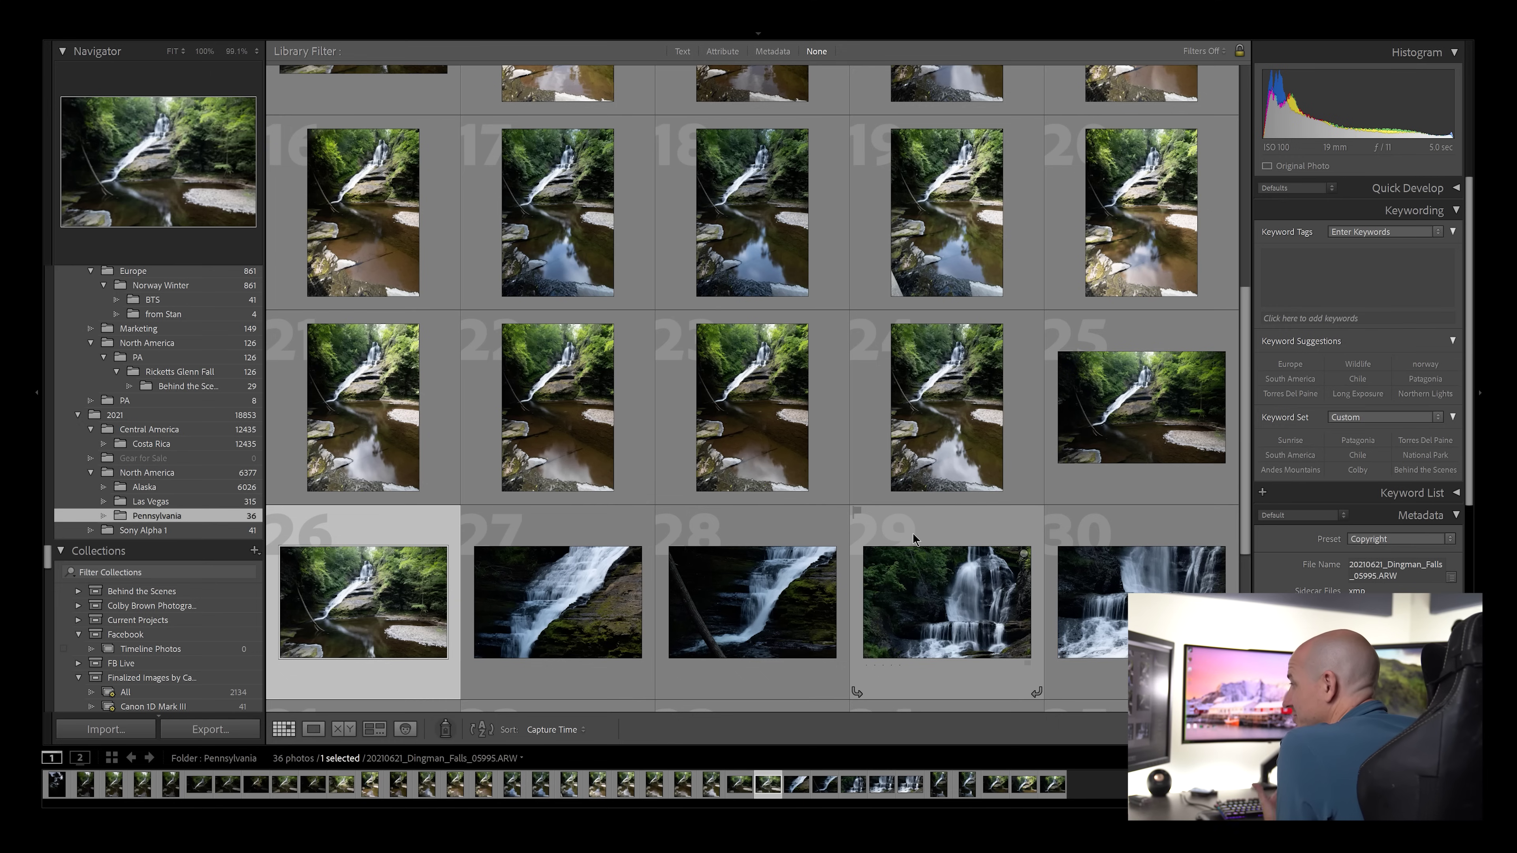
Inspect the upright photo 20210621_Dingman_Falls_05992.ARW at 100%, from the pool up to the waterfall, and return to the thumbnail grid.
left_click(550, 408)
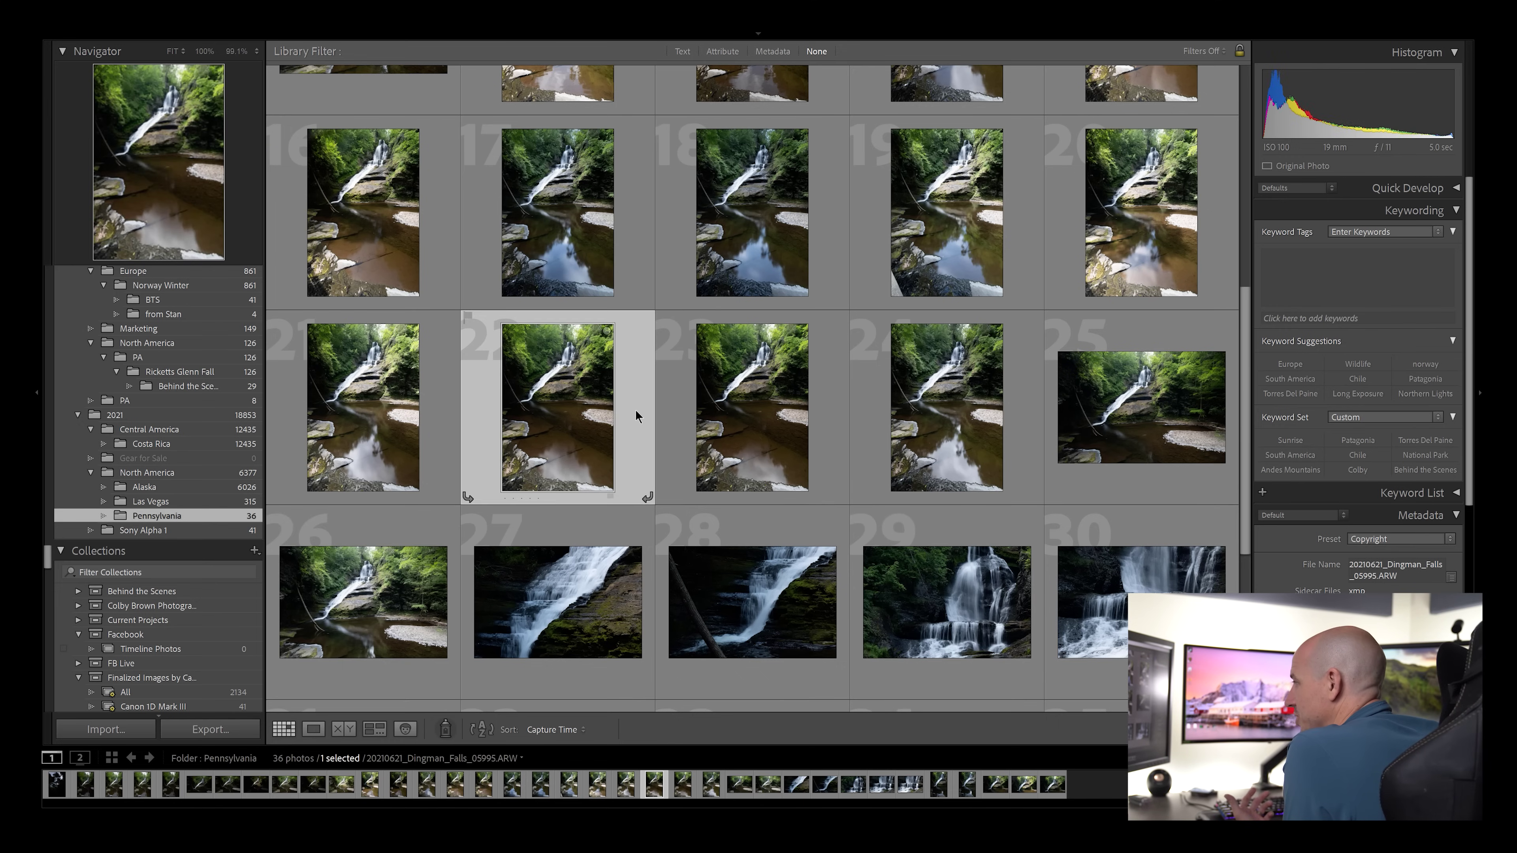
left_click(763, 407)
key("z")
key("Right")
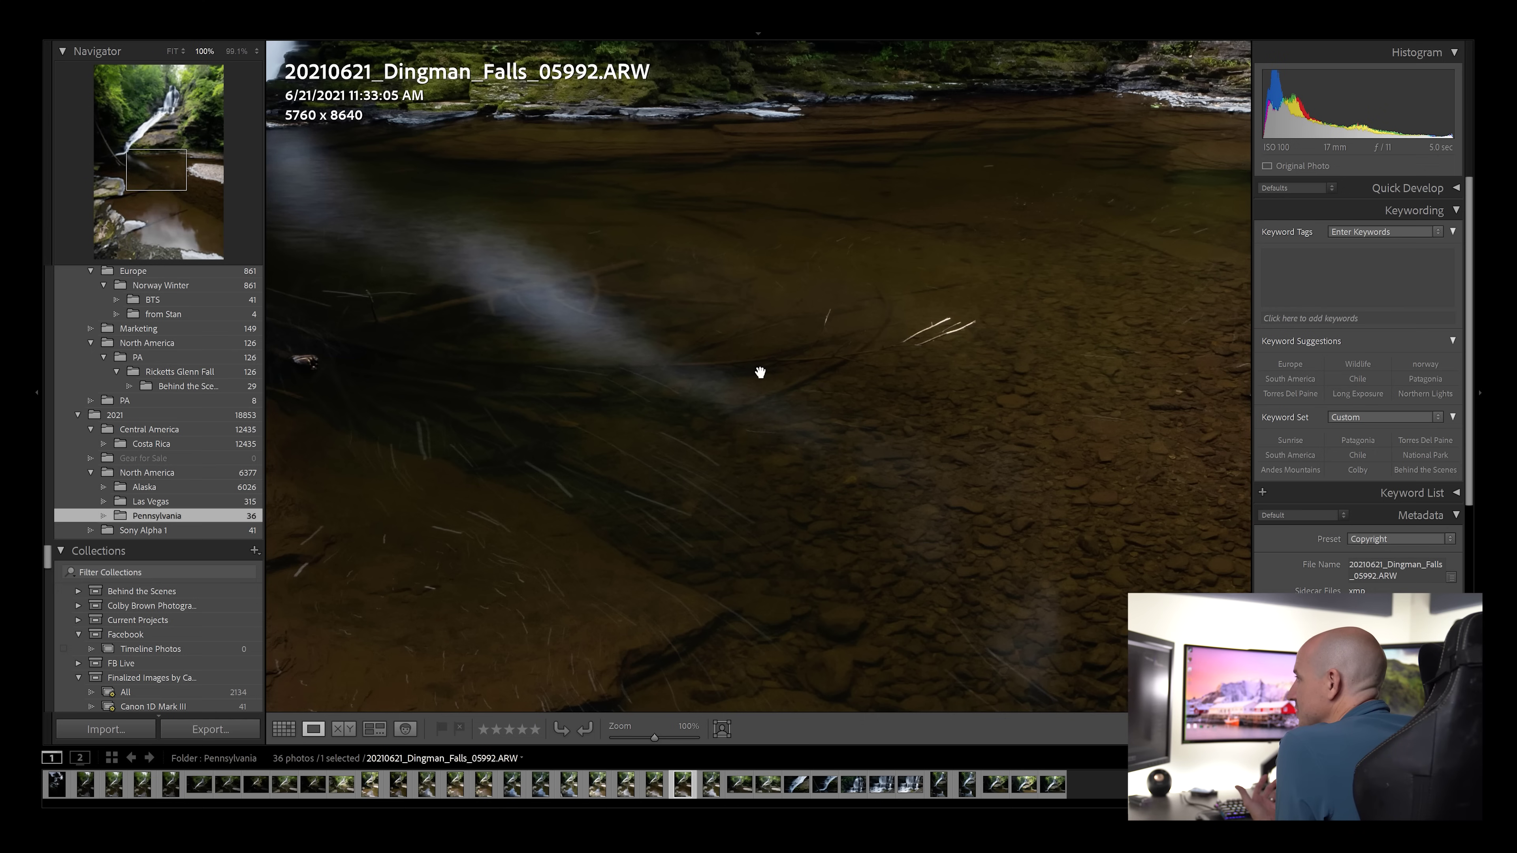
scroll(764, 394, "up", 10)
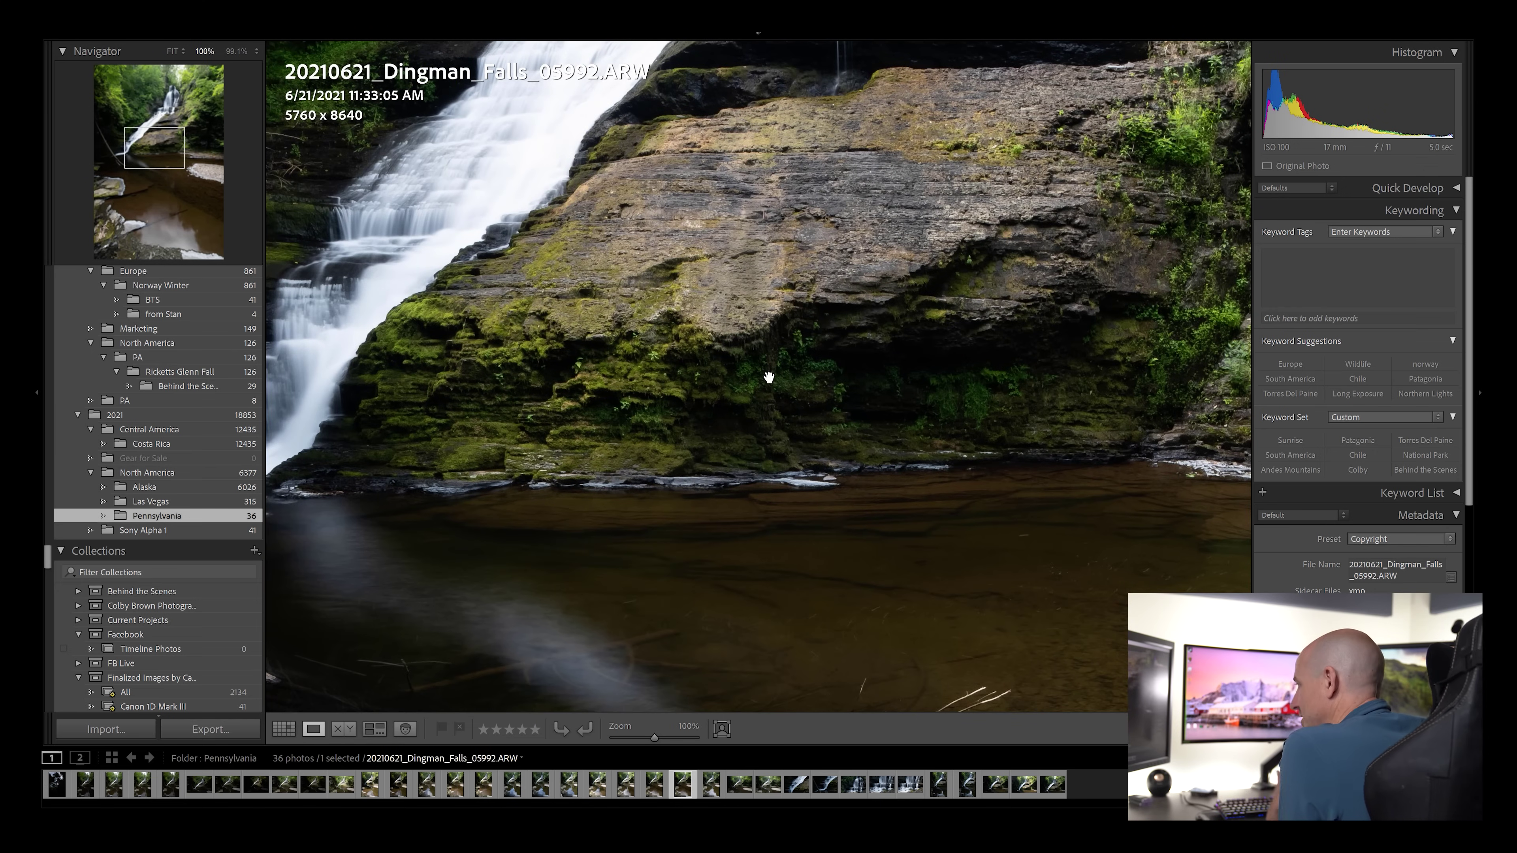
left_click_drag(658, 263, 1024, 428)
left_click(283, 729)
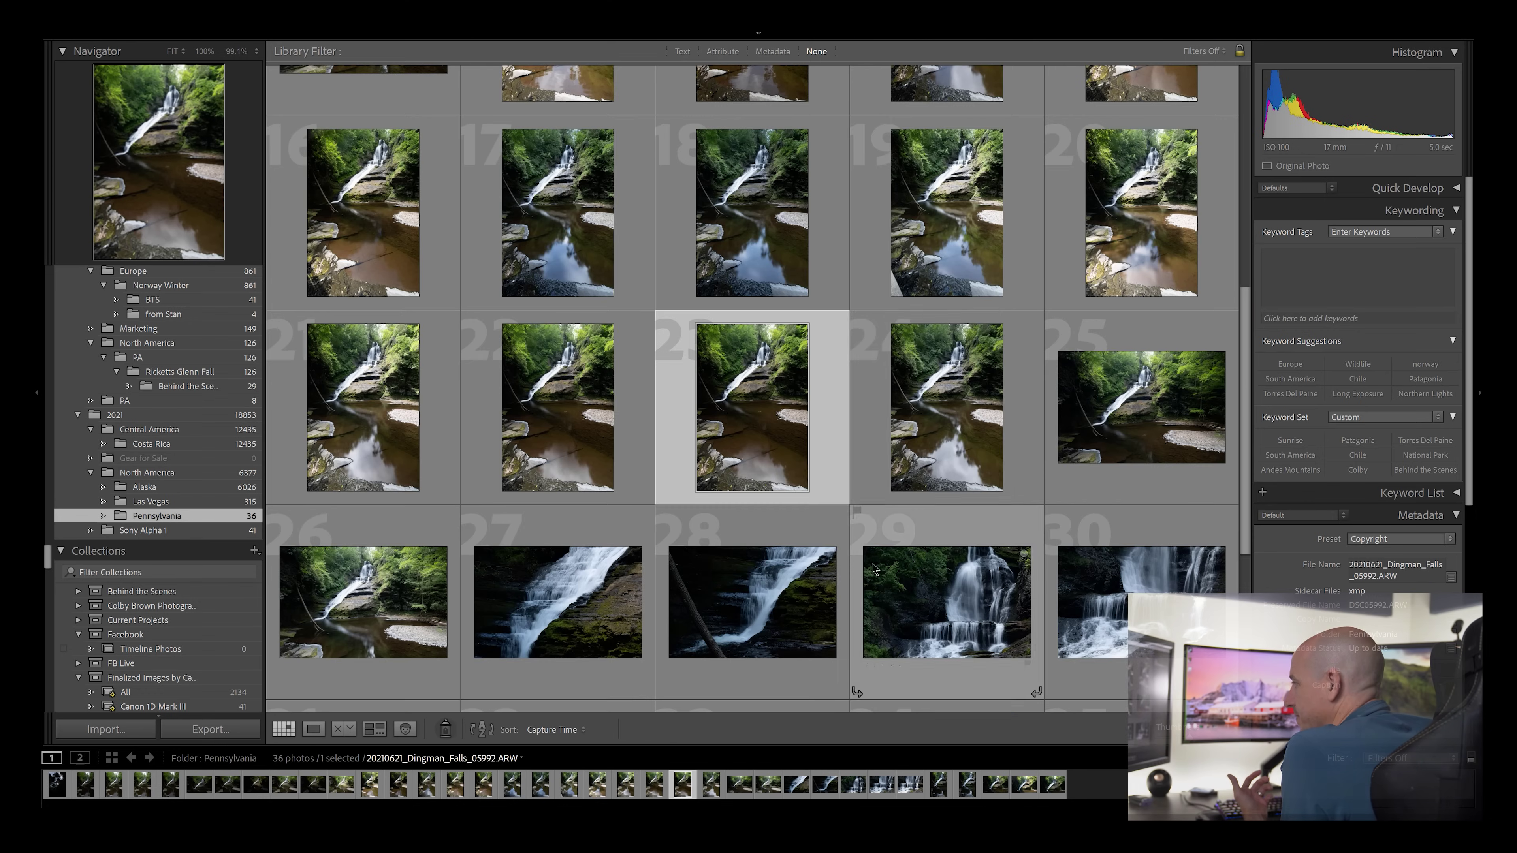
Compare the landscape photos 20210621_Dingman_Falls_05994.ARW and 20210621_Dingman_Falls_05995.ARW full-frame, alternating between them to examine the foliage and the pool reflections.
key("Right")
key("Right")
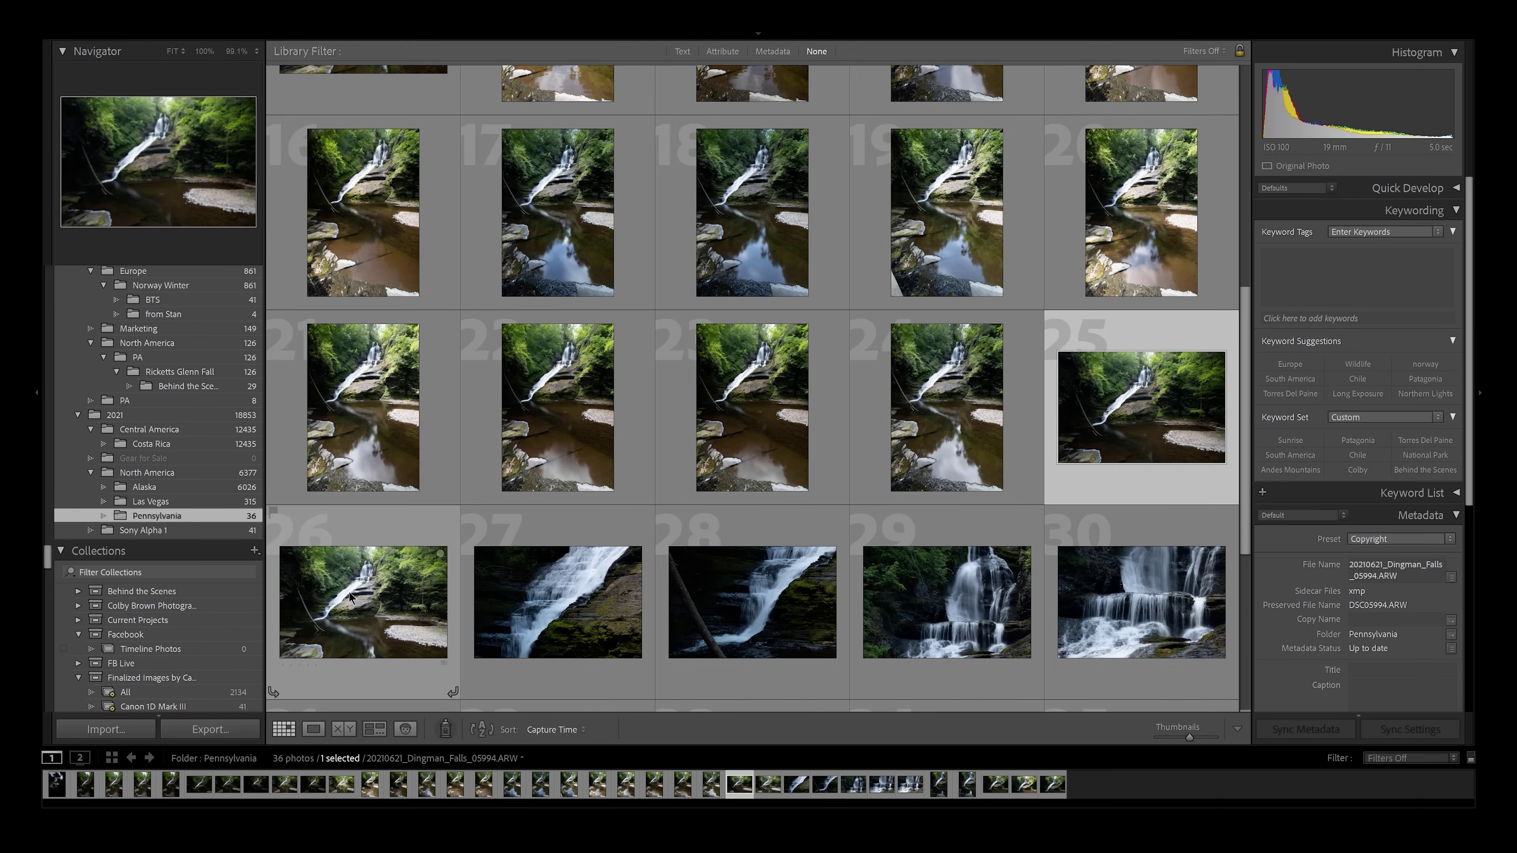
left_click(1131, 404)
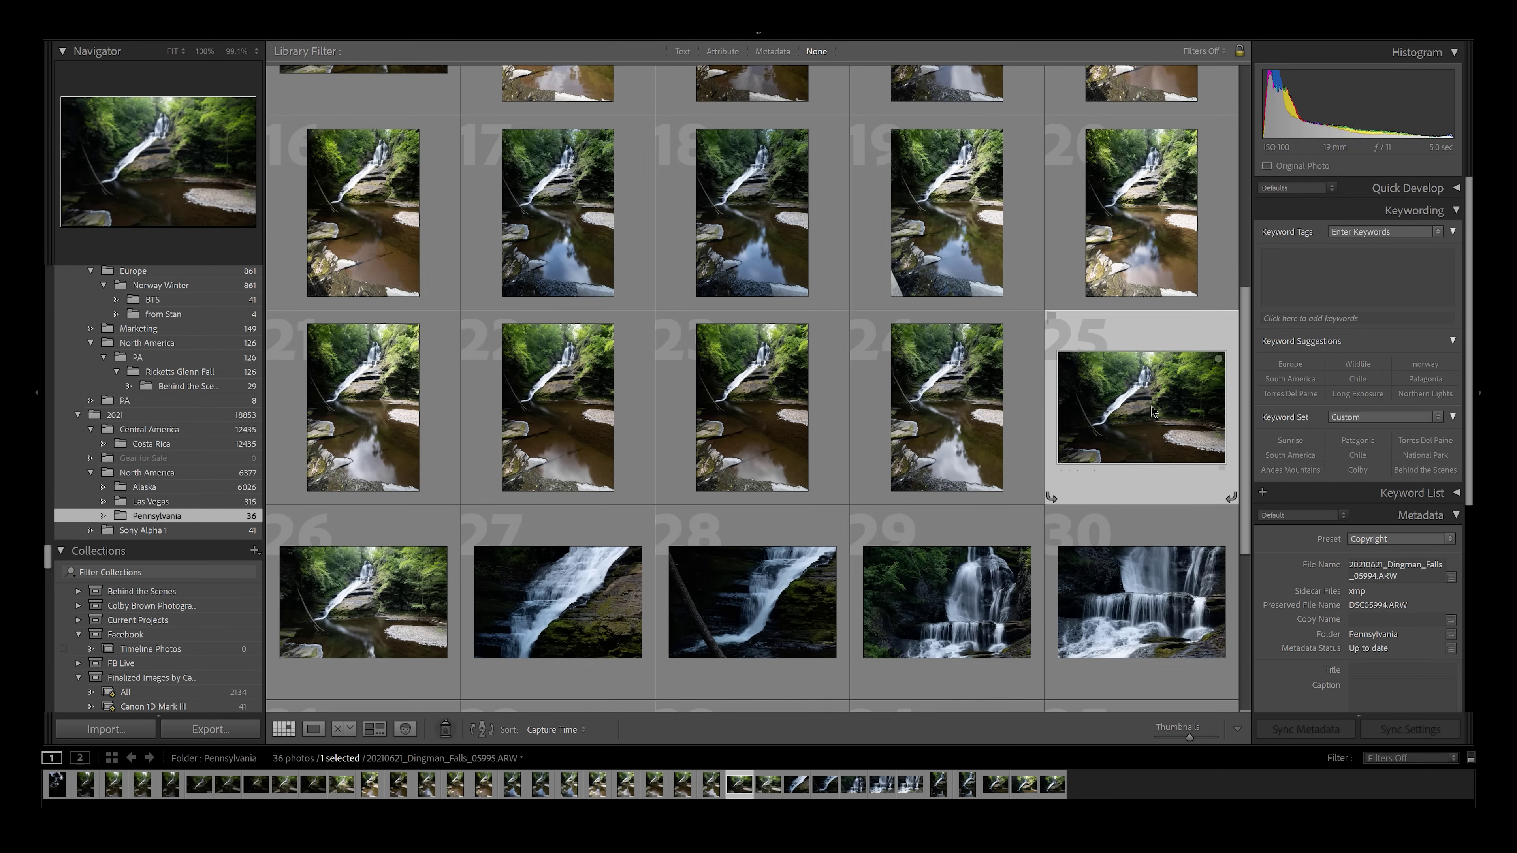
double_click(1130, 405)
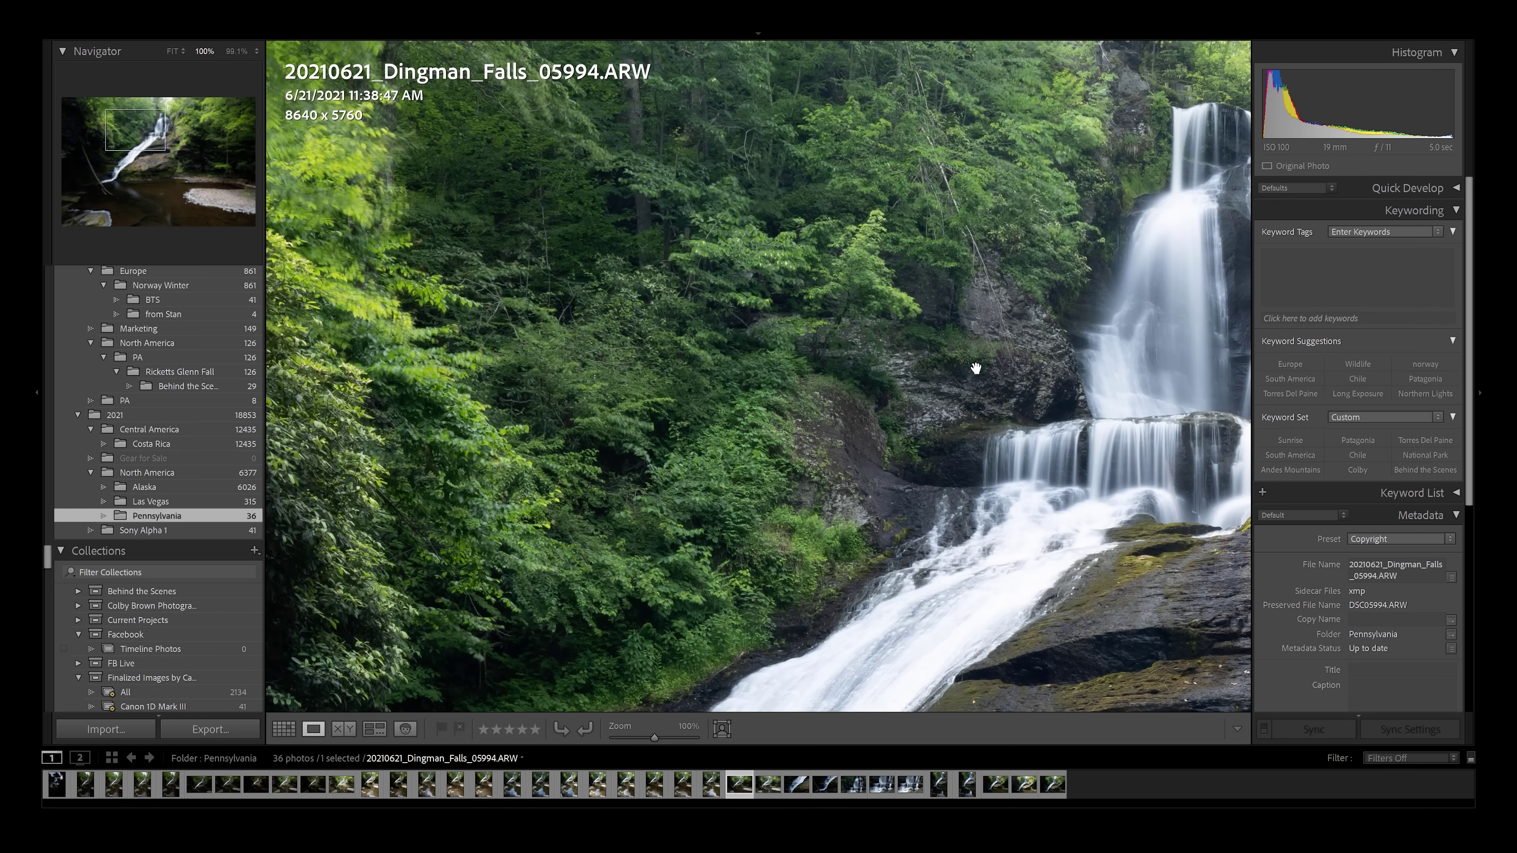
left_click(943, 367)
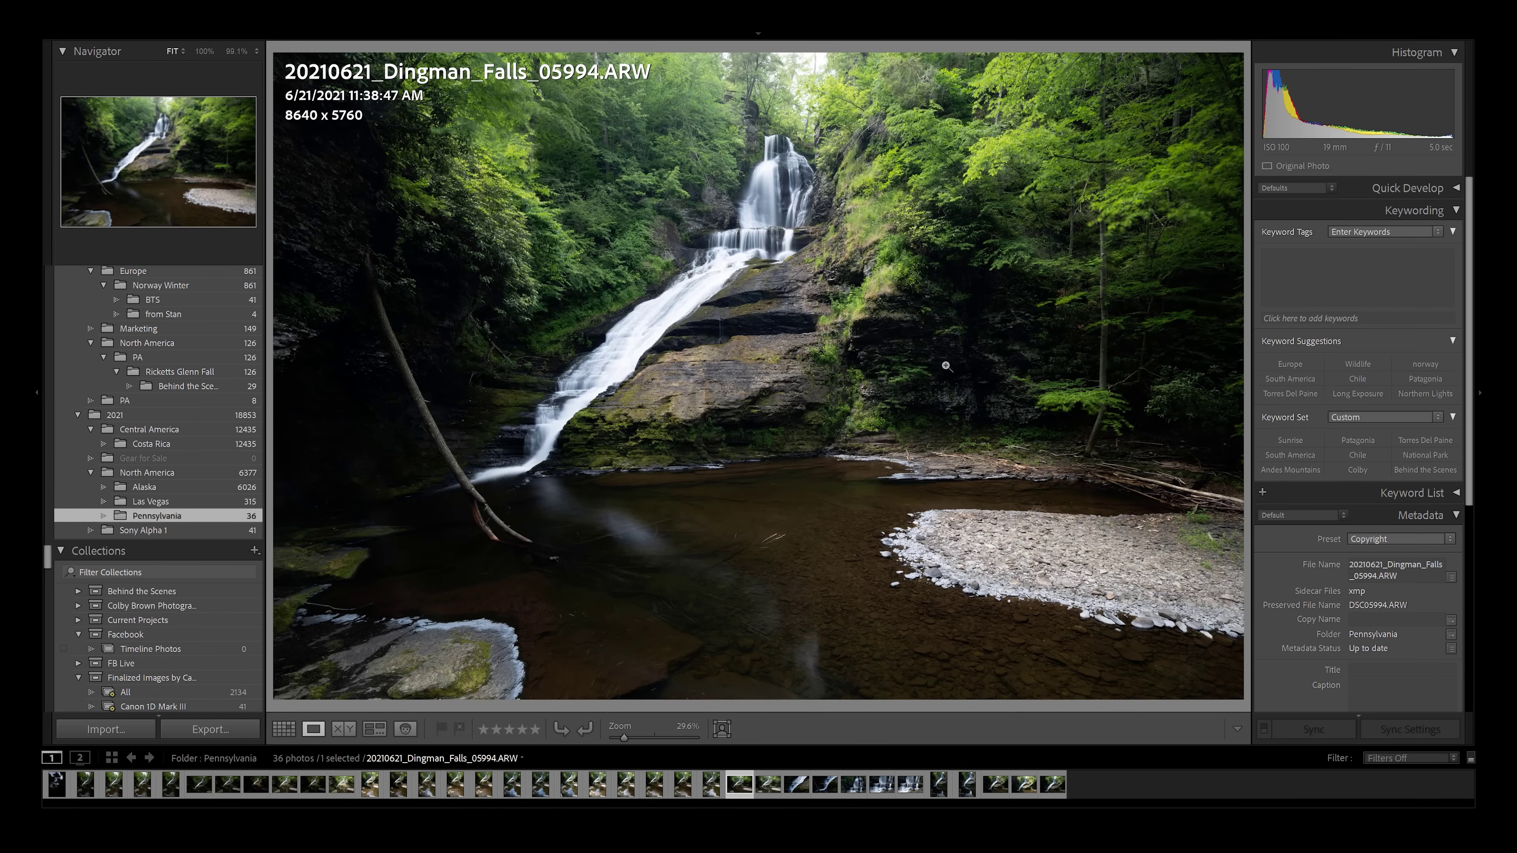
key("Right")
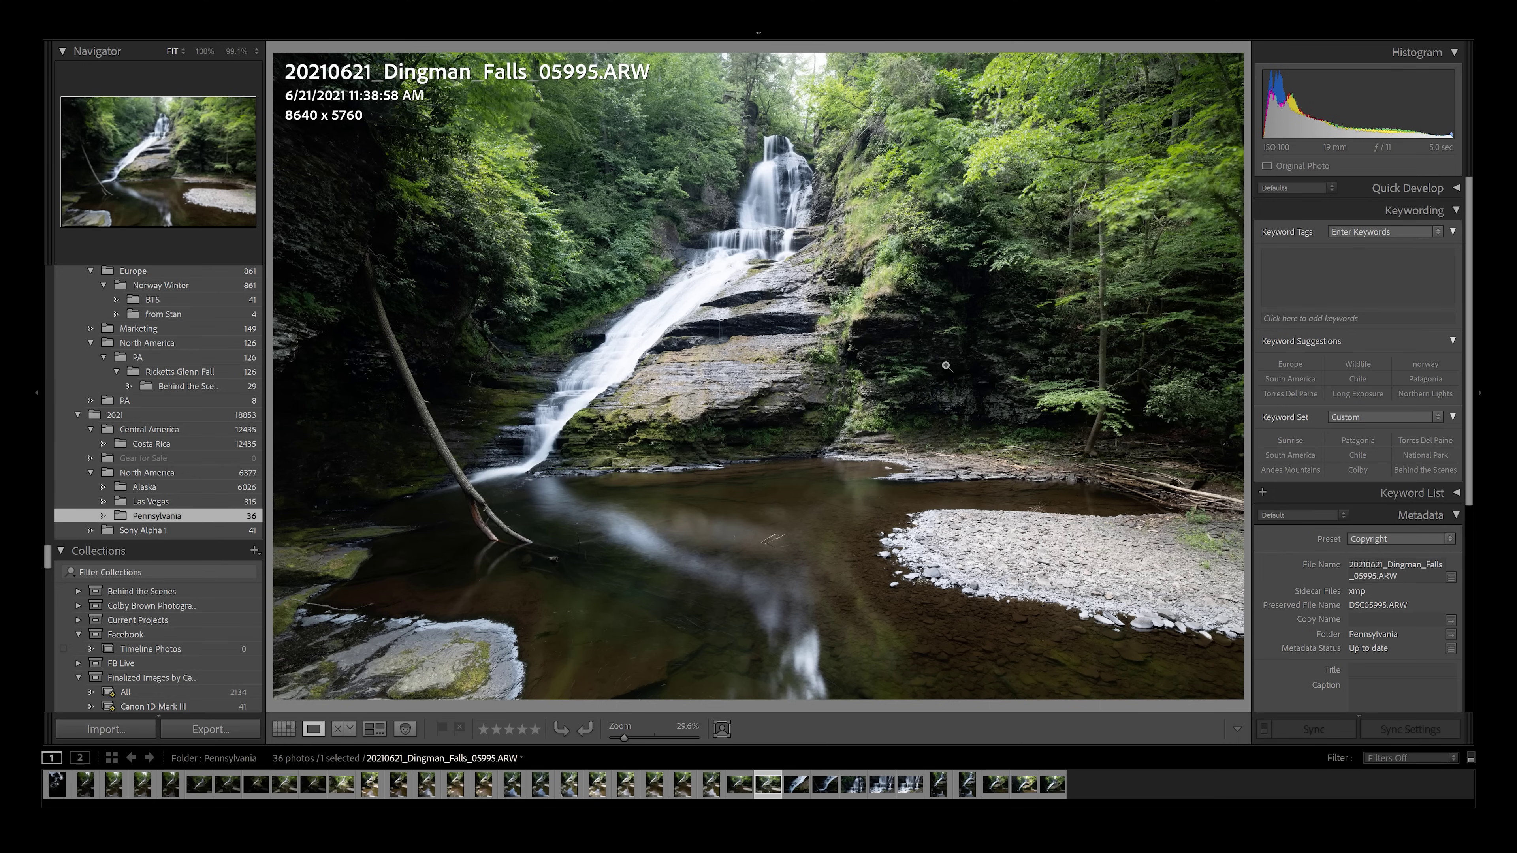
key("Left")
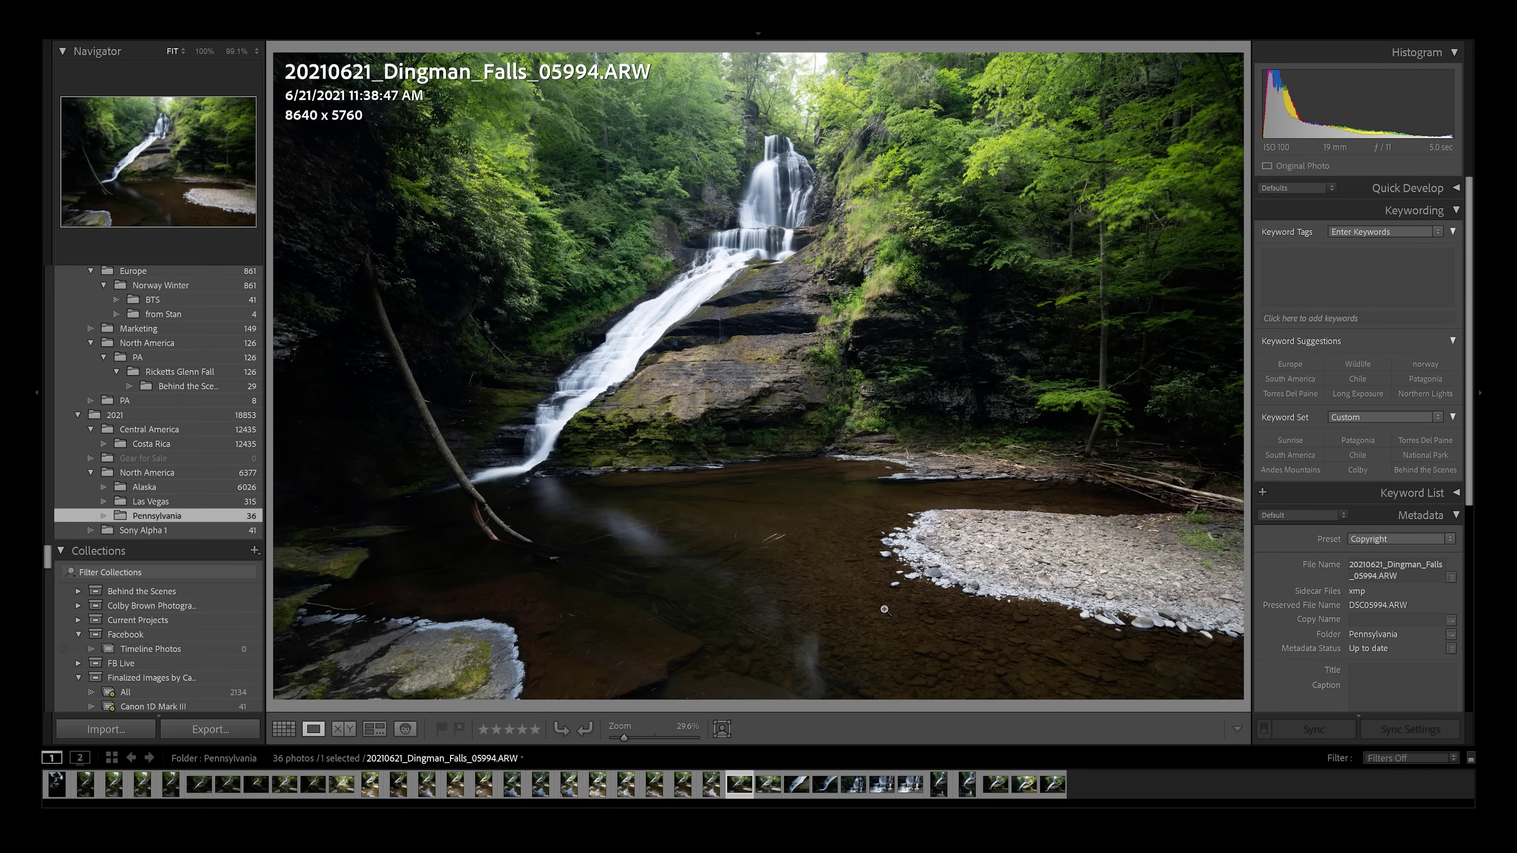
key("Right")
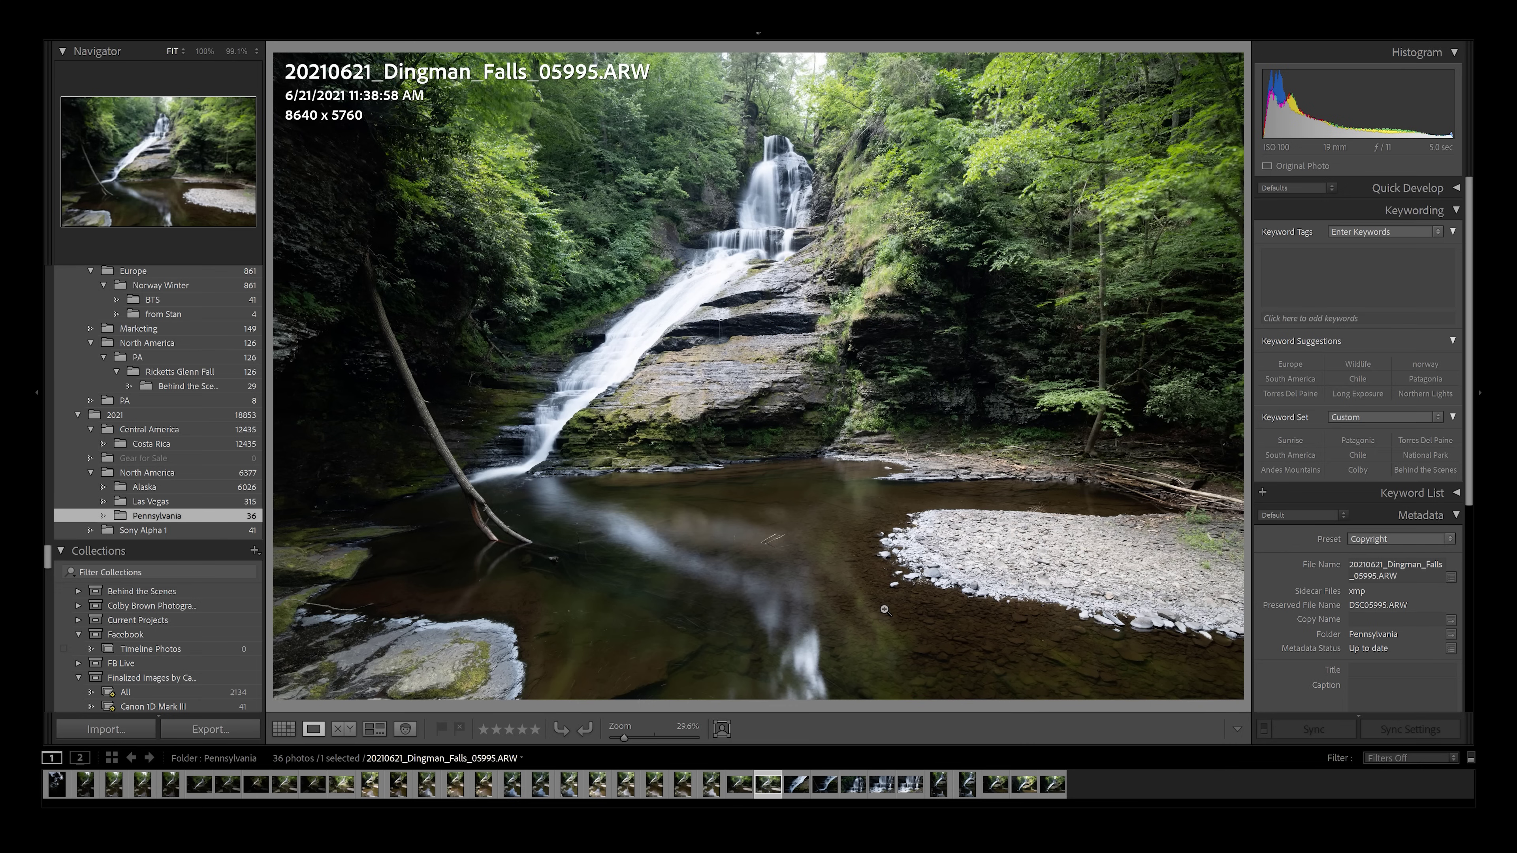
key("Left")
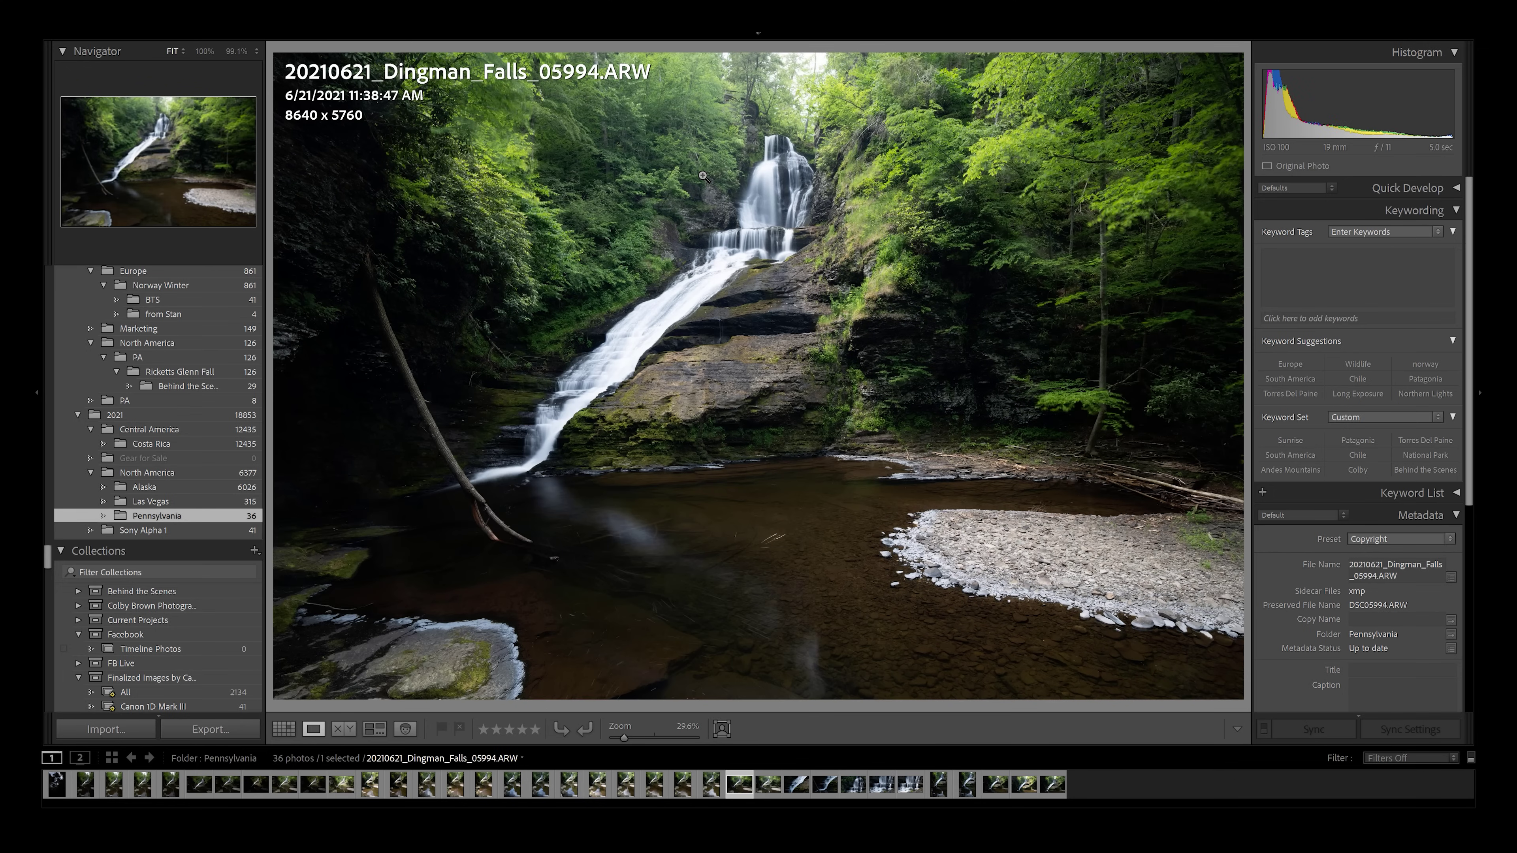
Develop photo 05994 with Highlights -7, Shadows +18, Whites +2, Blacks -9, Vibrance +9 and Saturation +3.
mouse_move(760, 35)
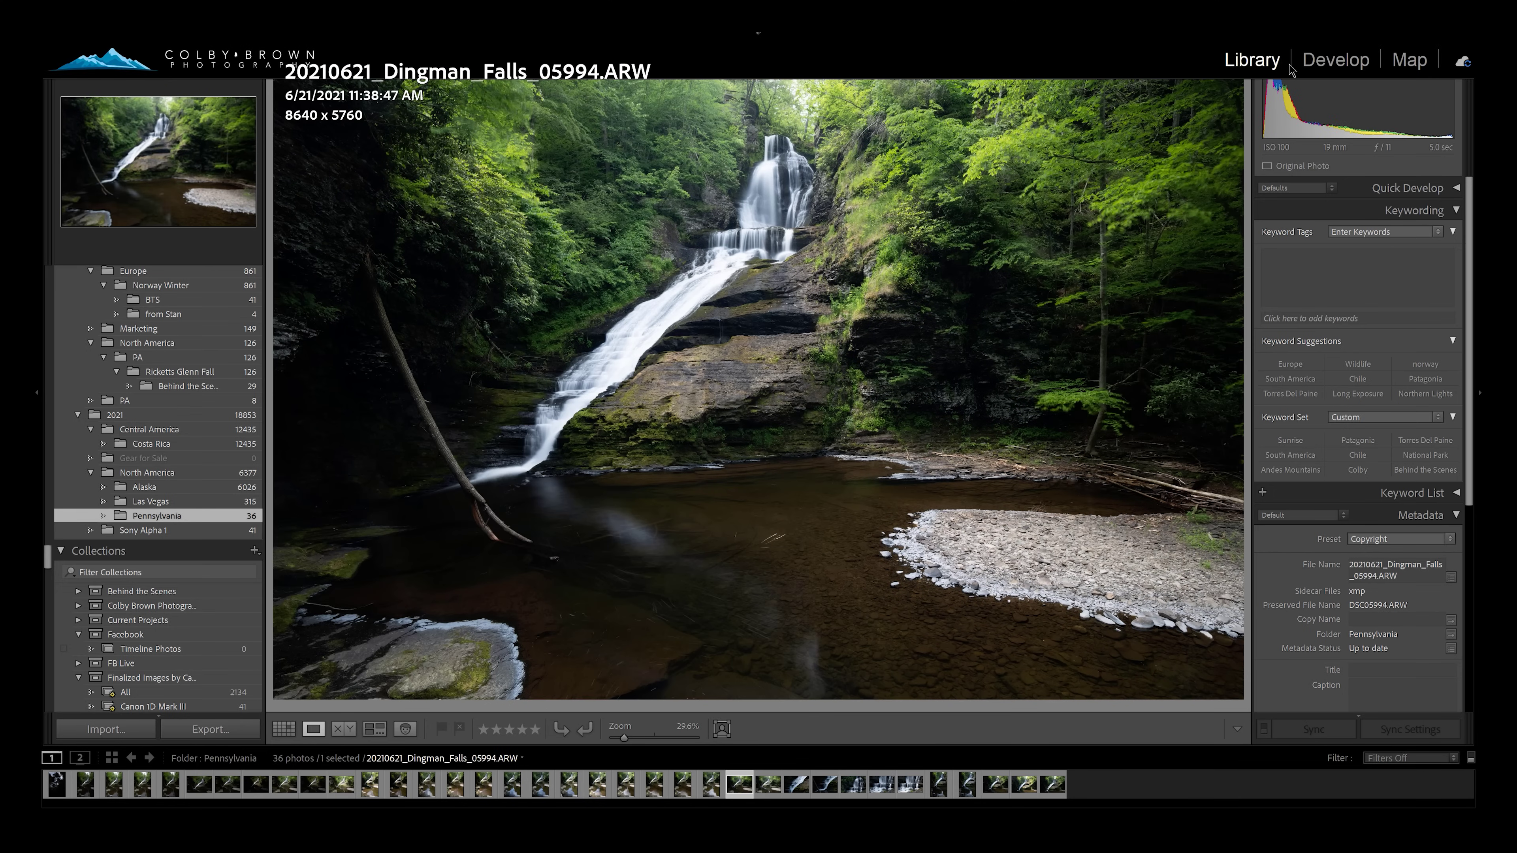
key("d")
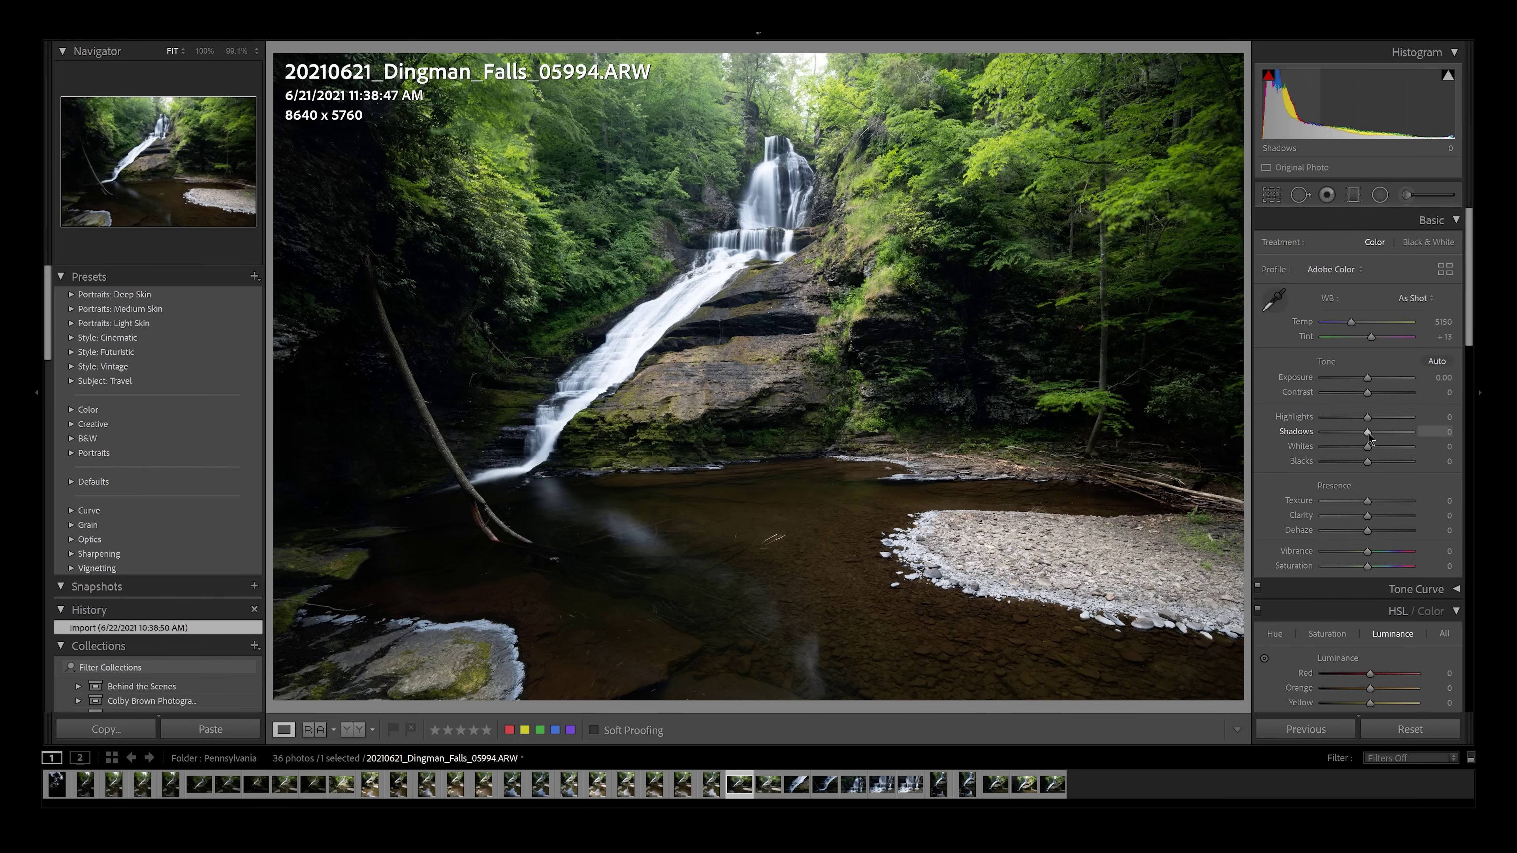
left_click_drag(1368, 435, 1376, 433)
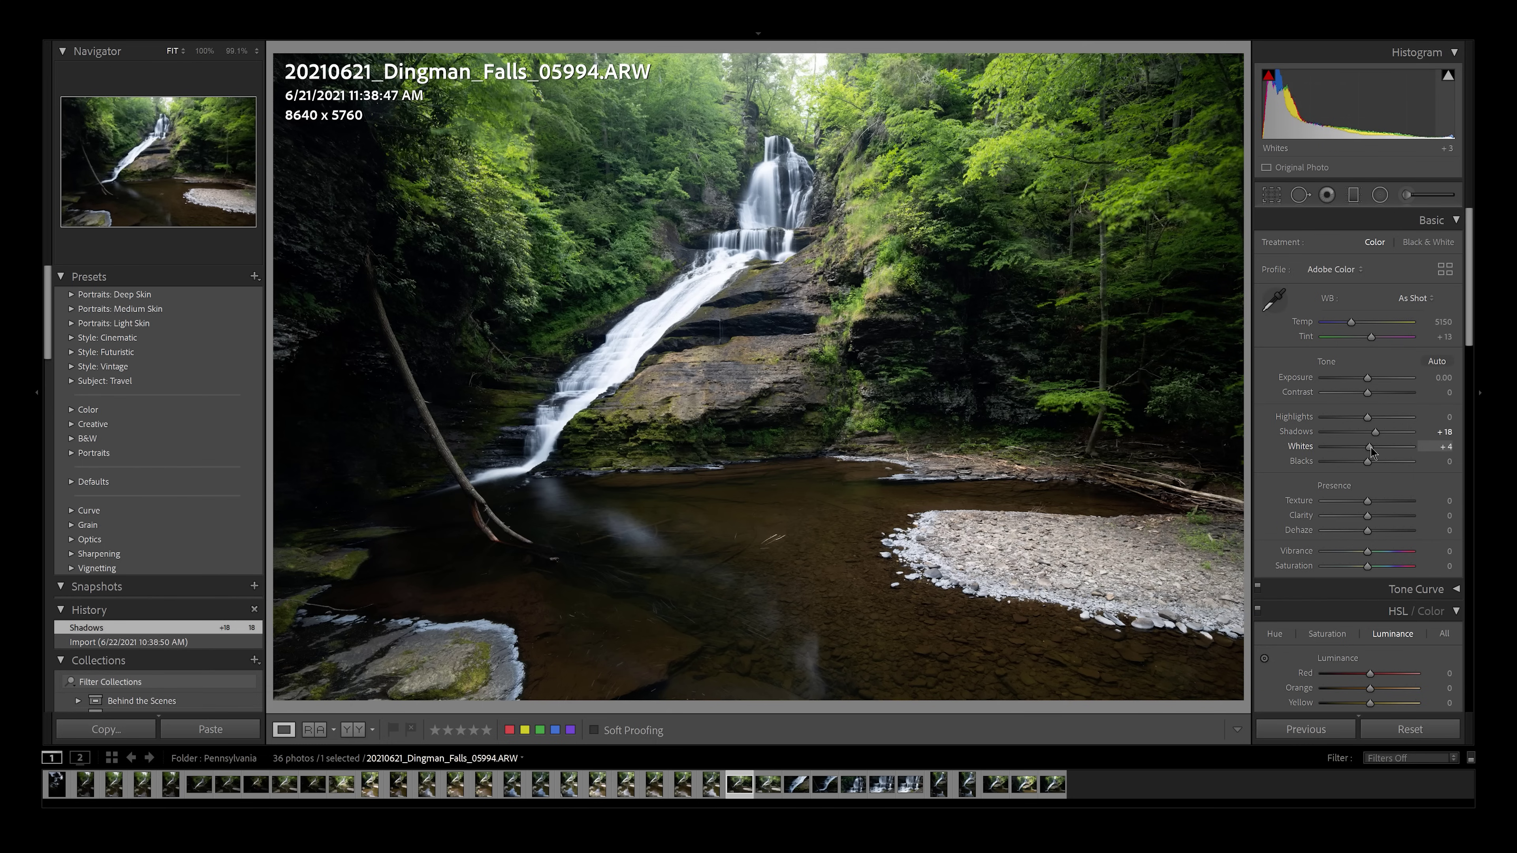
left_click_drag(1368, 451, 1369, 448)
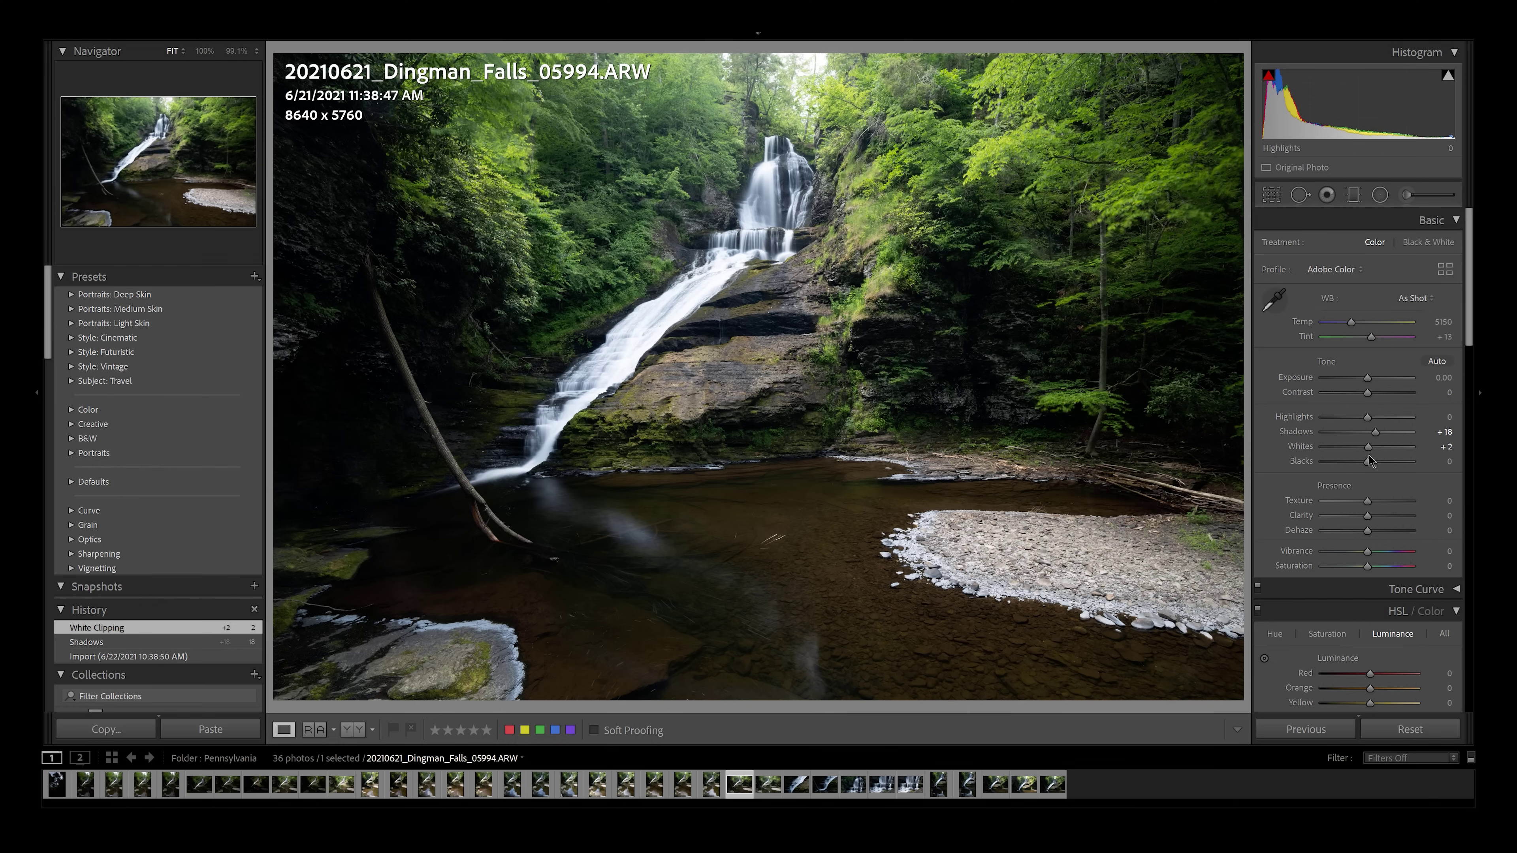
left_click_drag(1368, 461, 1368, 420)
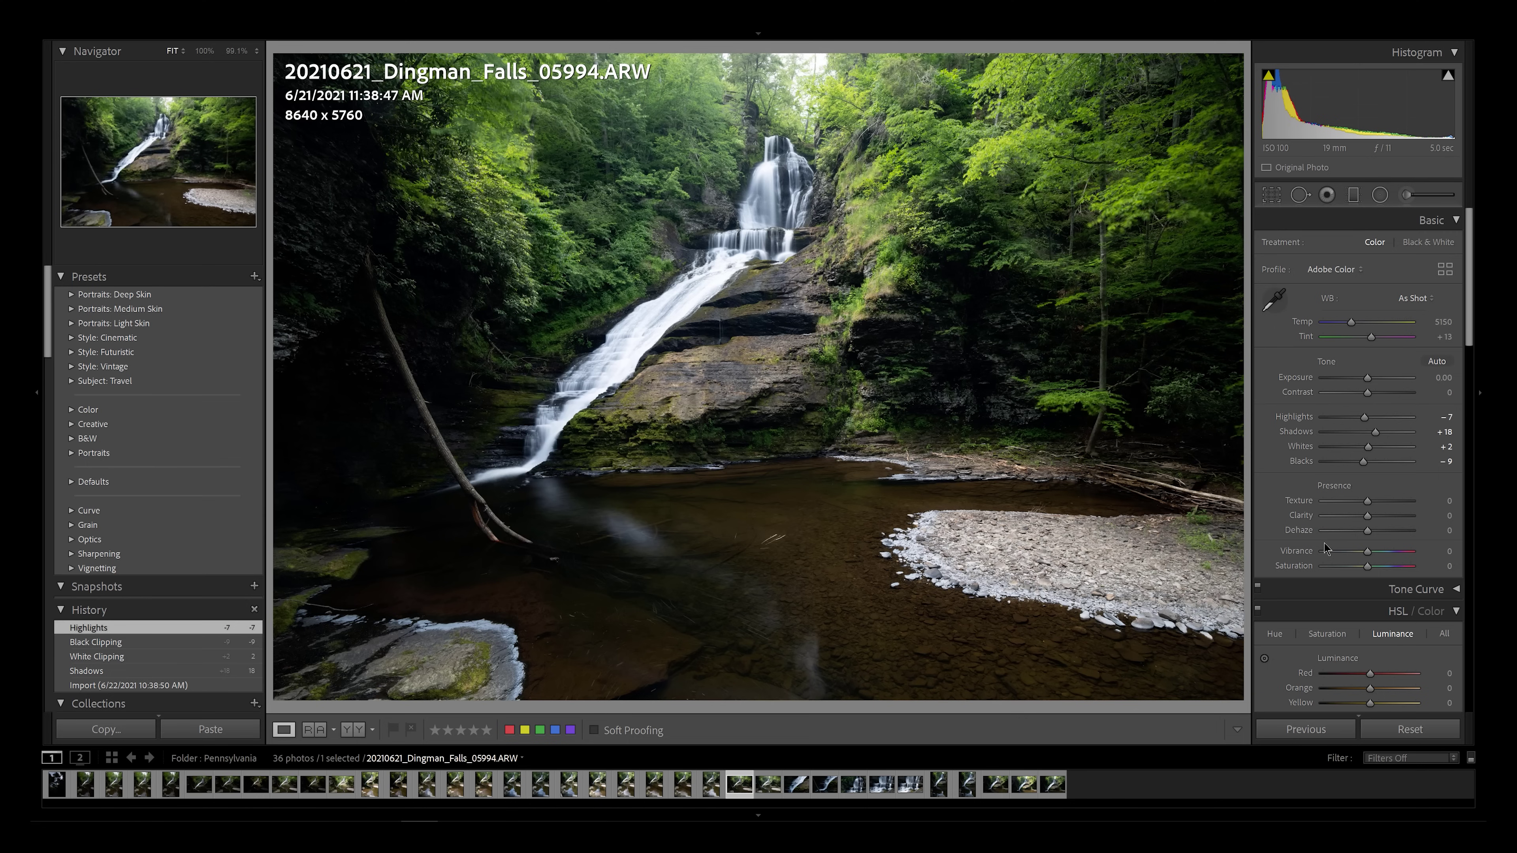
left_click_drag(1367, 552, 1371, 557)
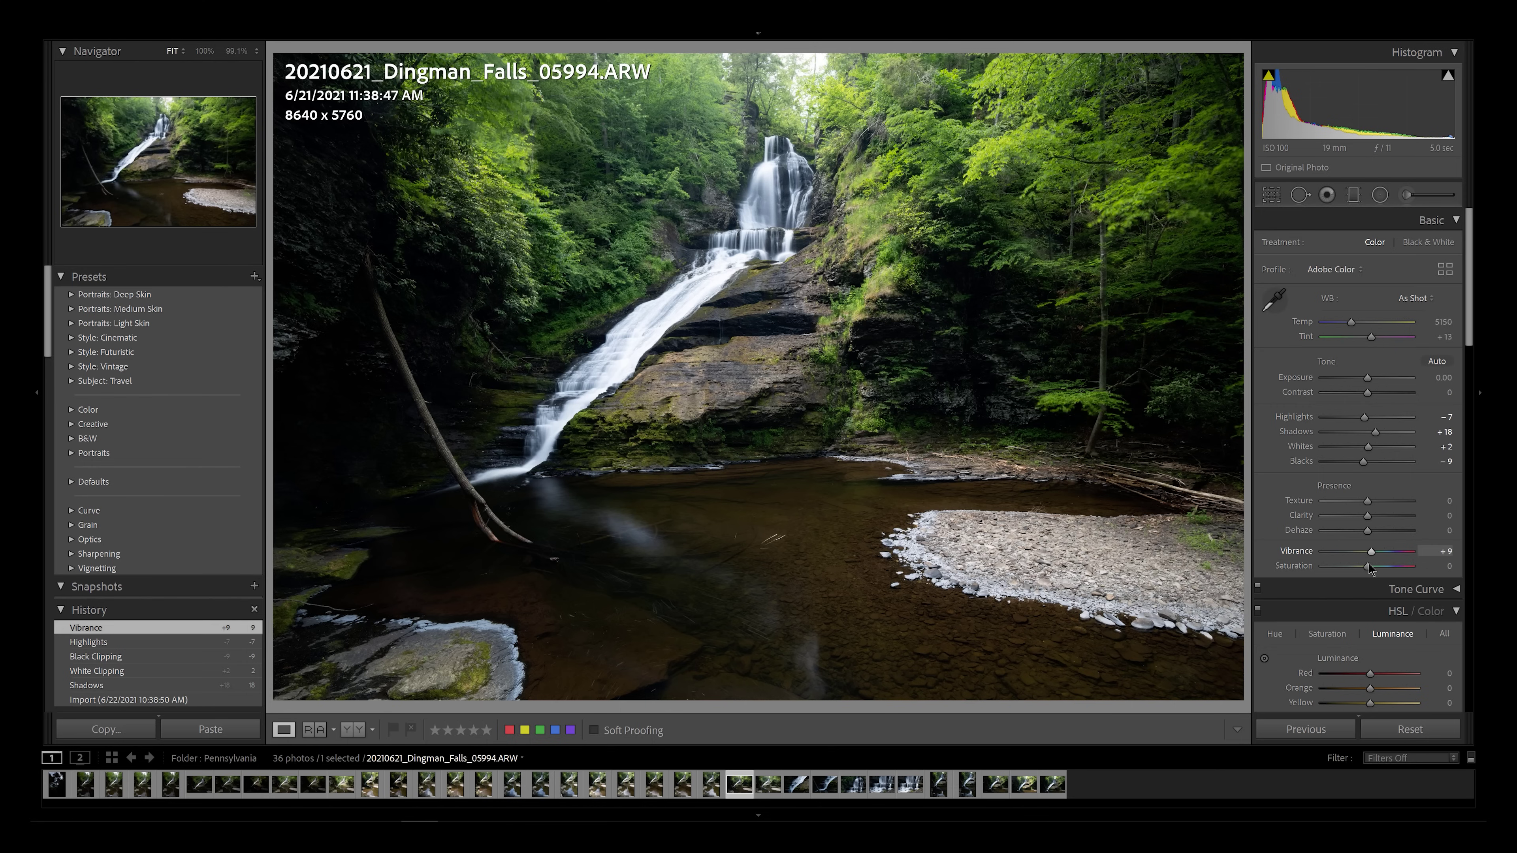
left_click_drag(1370, 568, 1371, 569)
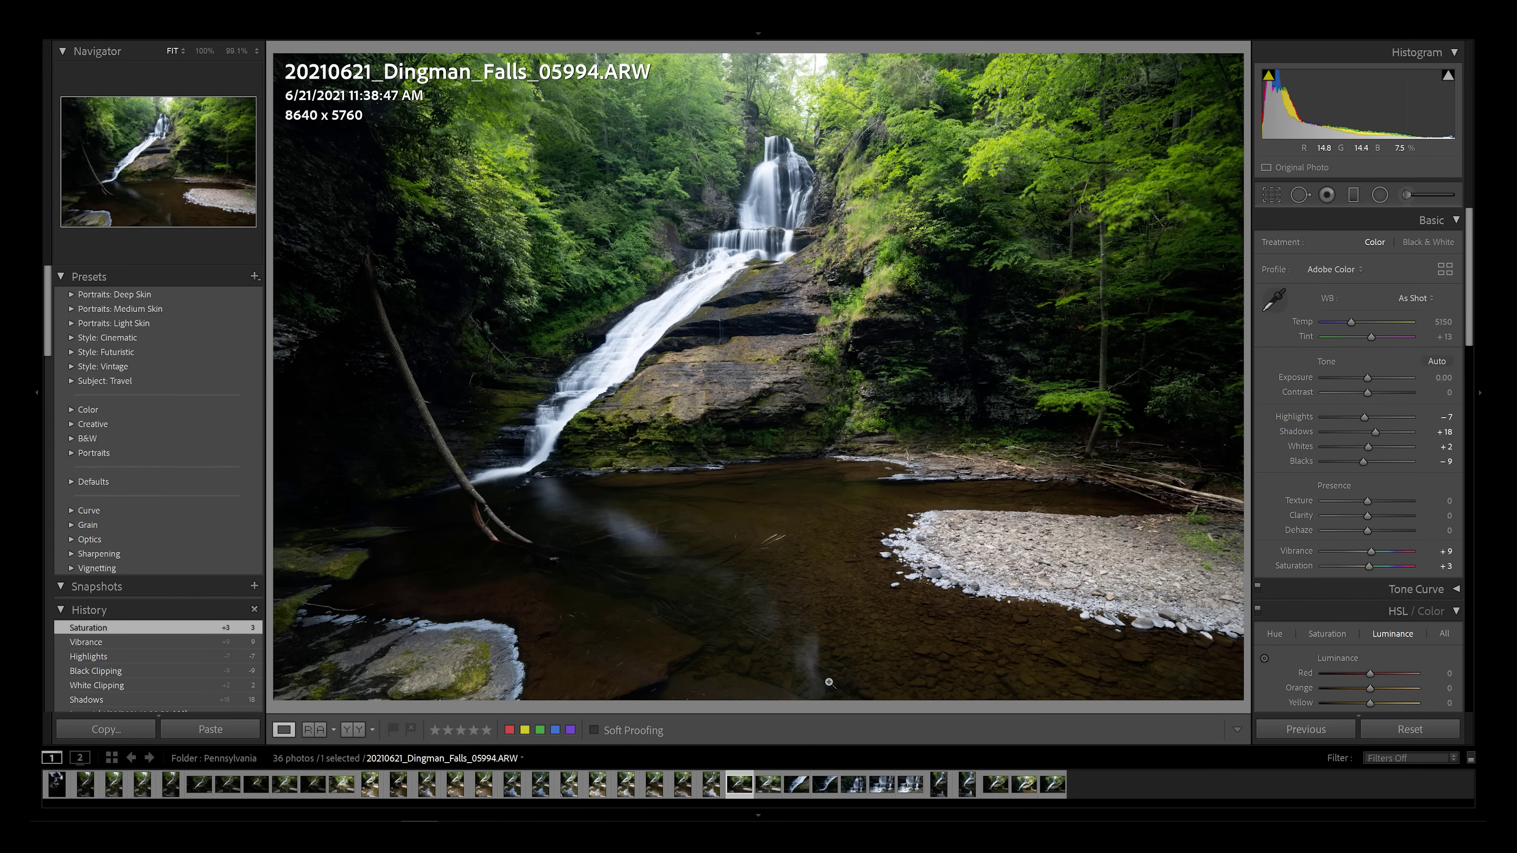
Select photos 05994 and 05995 together in the Library and open them as layers in Photoshop.
left_click(767, 789)
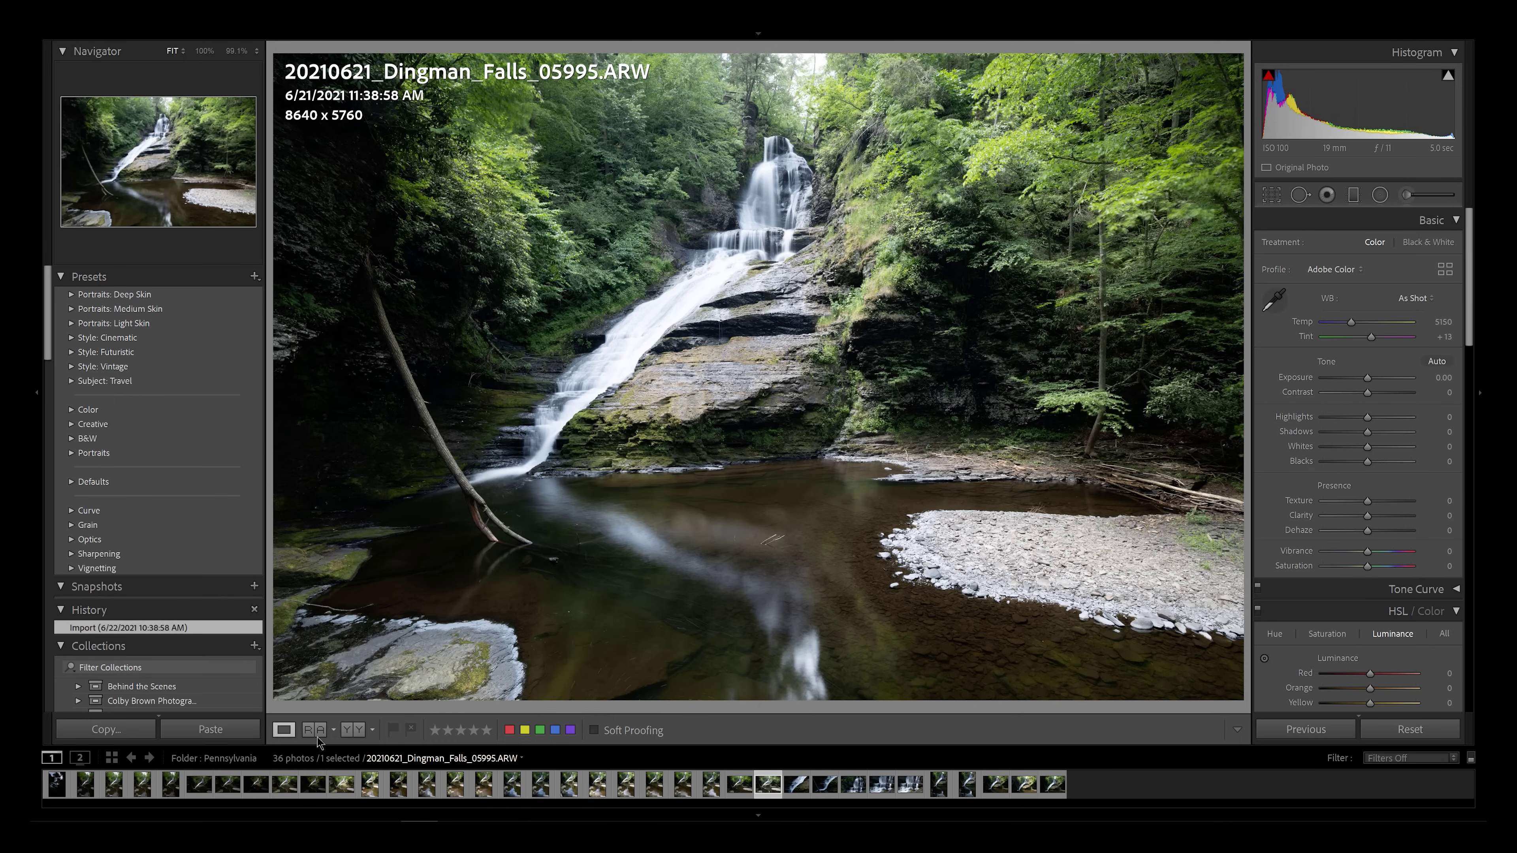
mouse_move(769, 38)
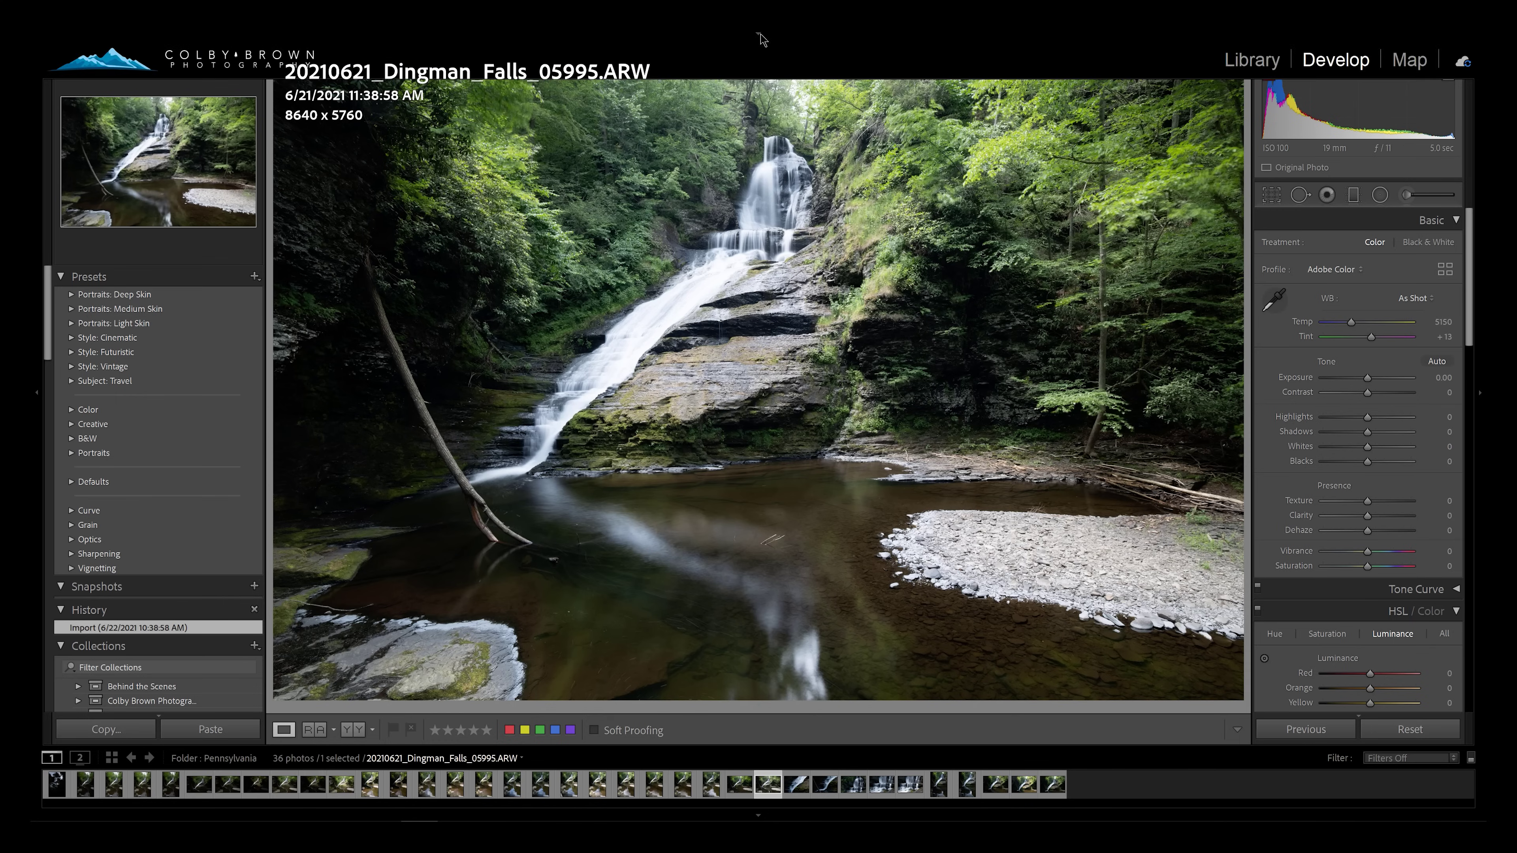
left_click(1241, 66)
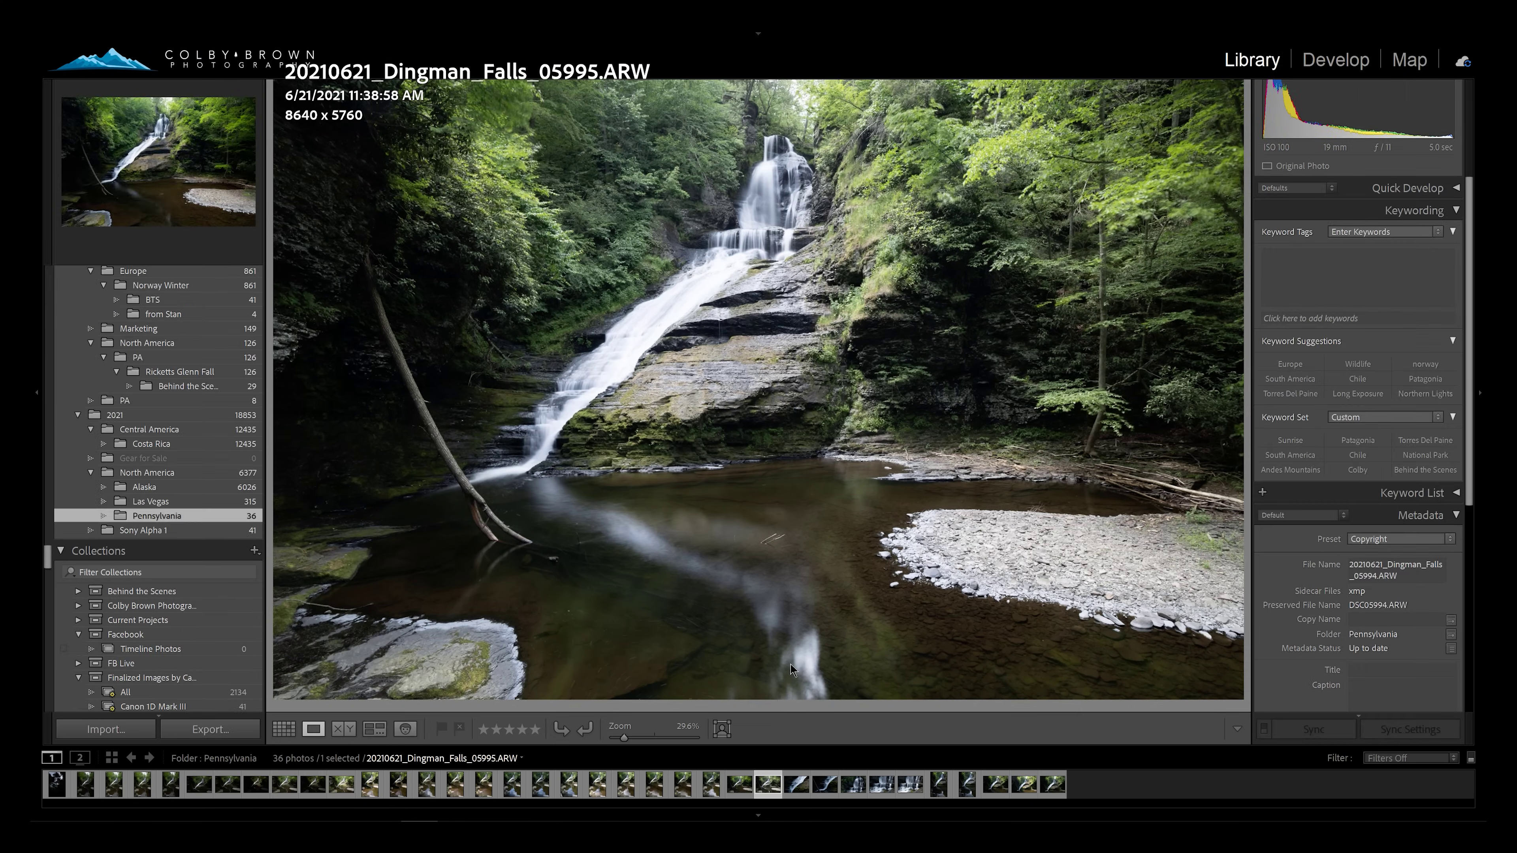
left_click(284, 729)
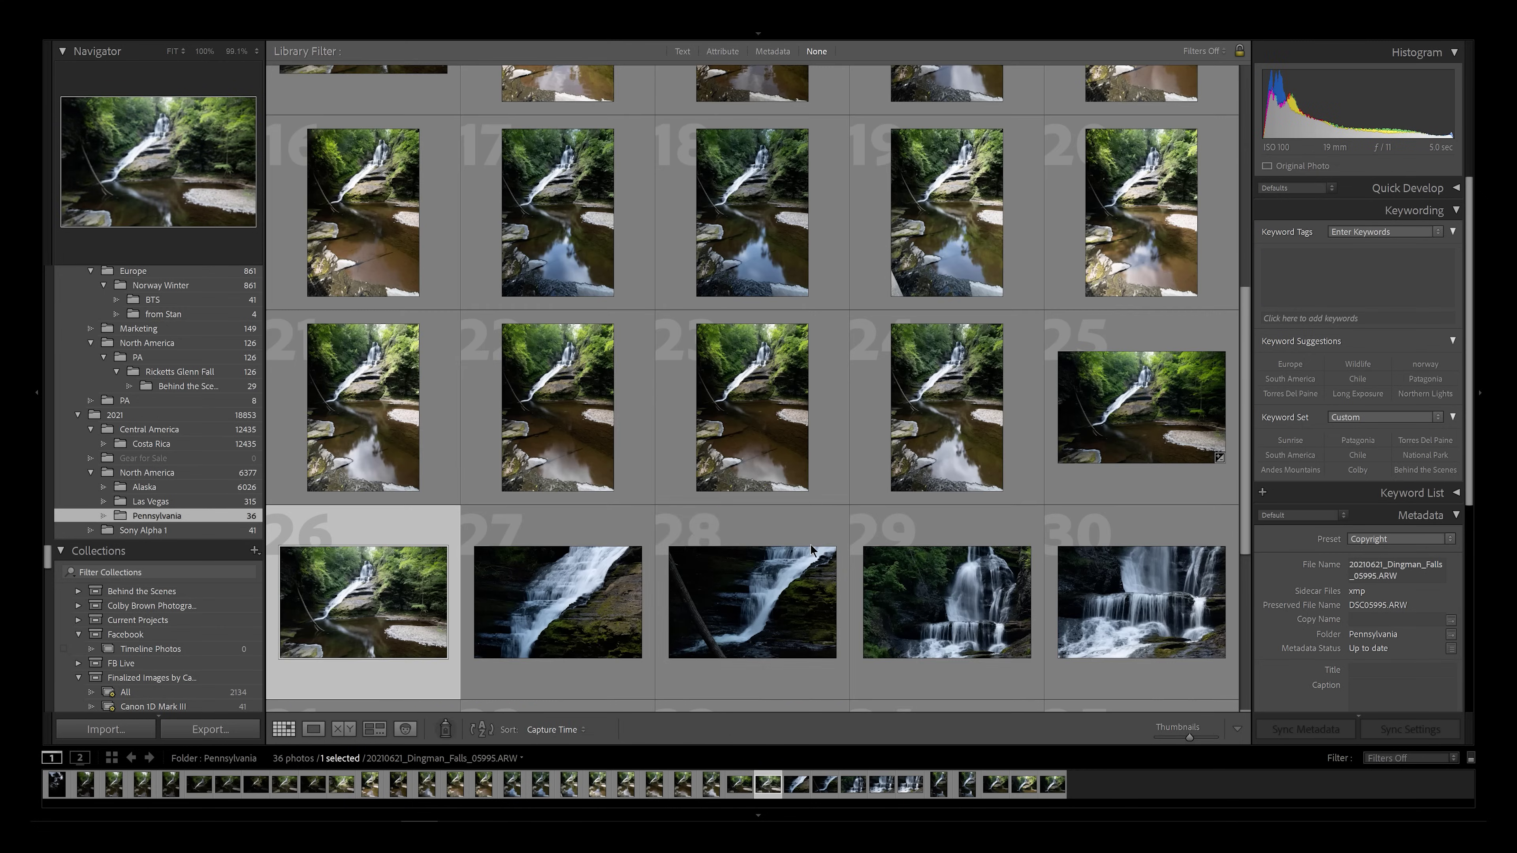
left_click(1163, 425, "ctrl")
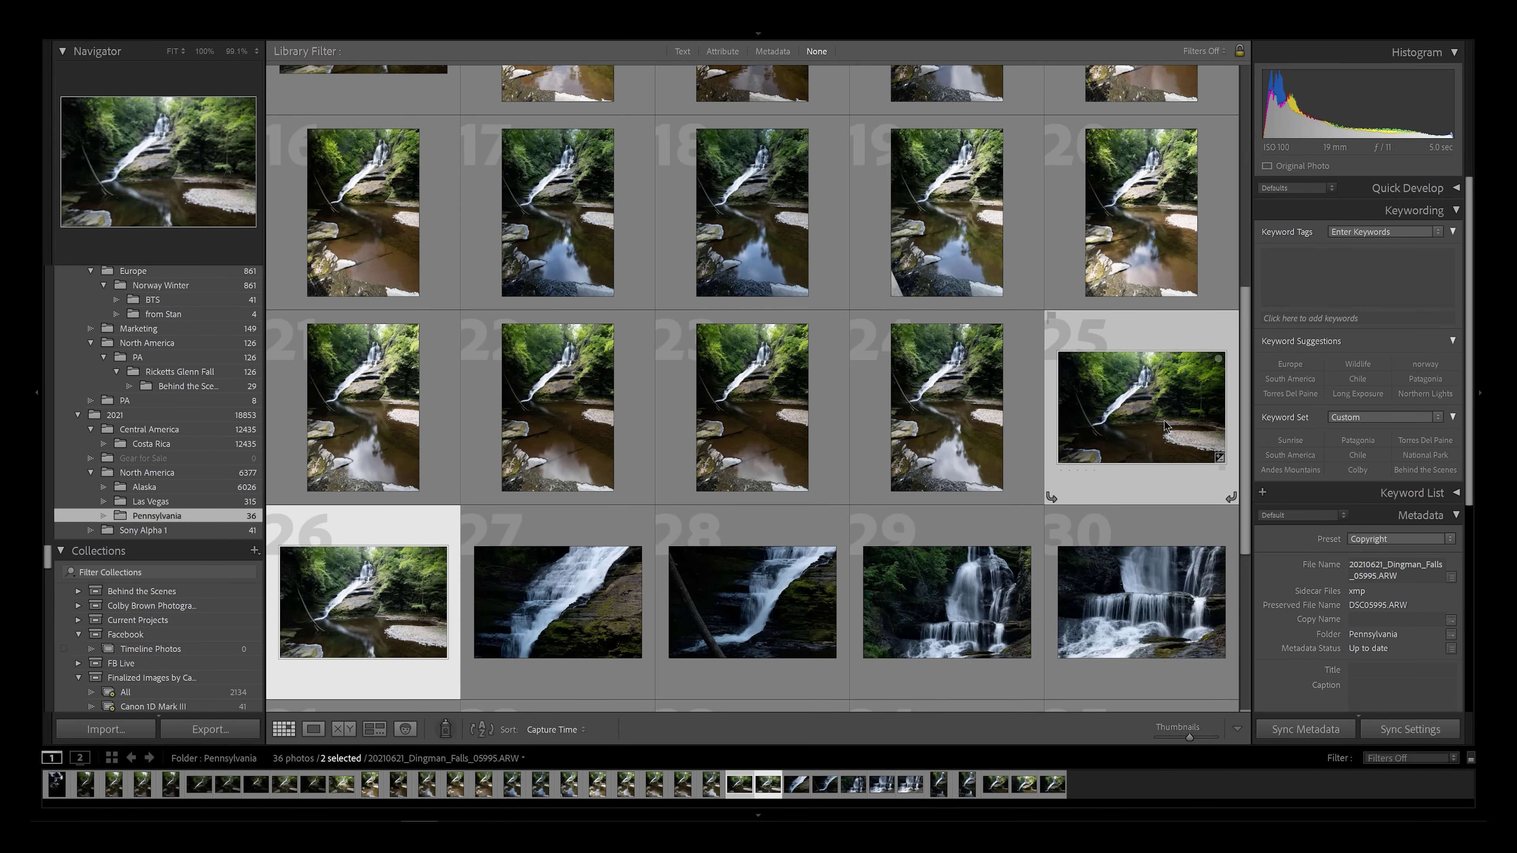
right_click(1117, 413)
mouse_move(1142, 534)
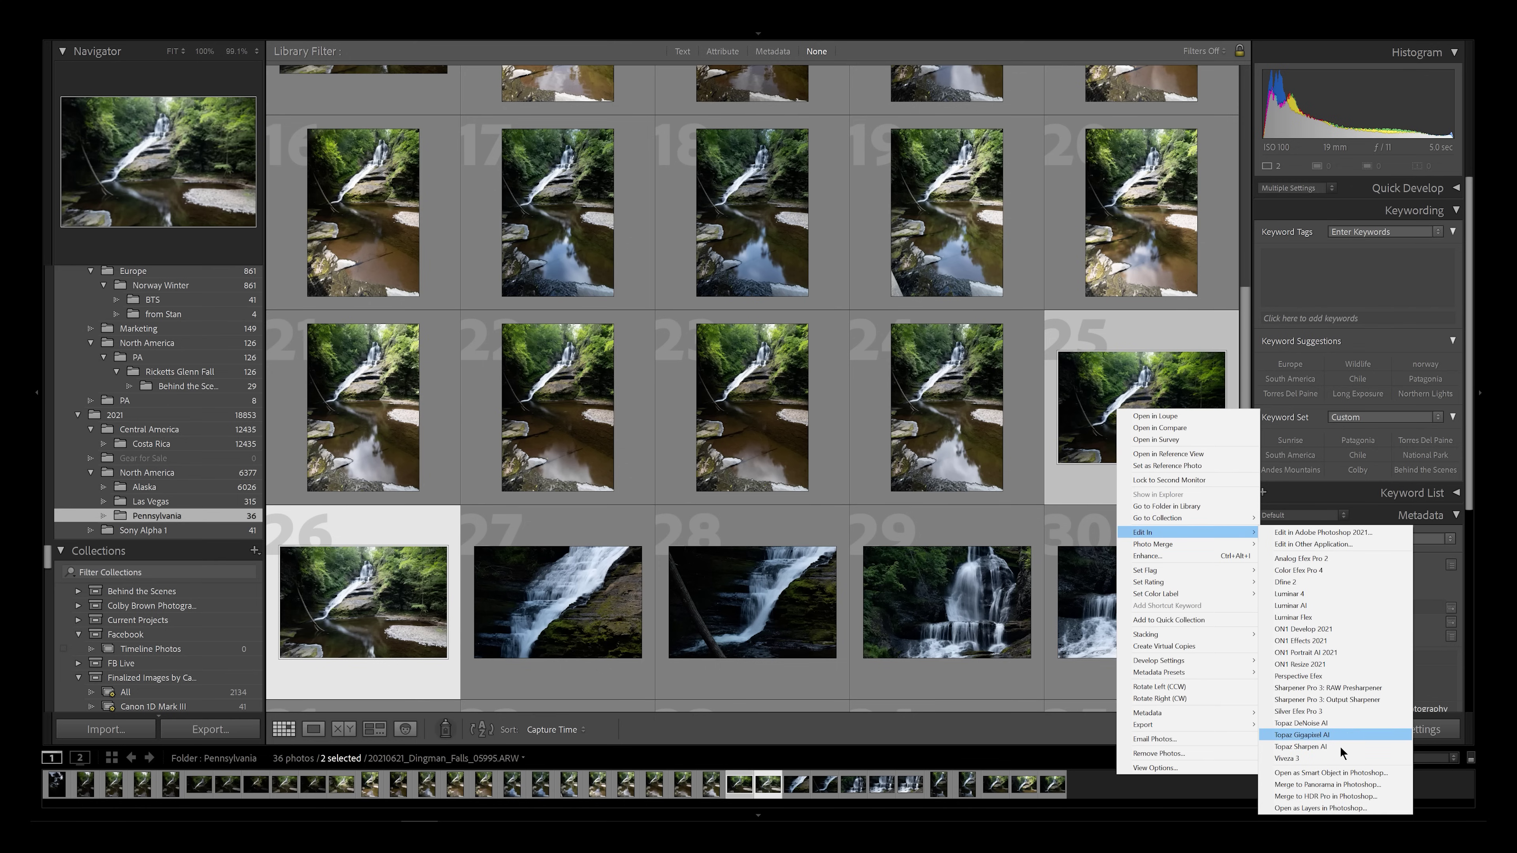
left_click(1379, 809)
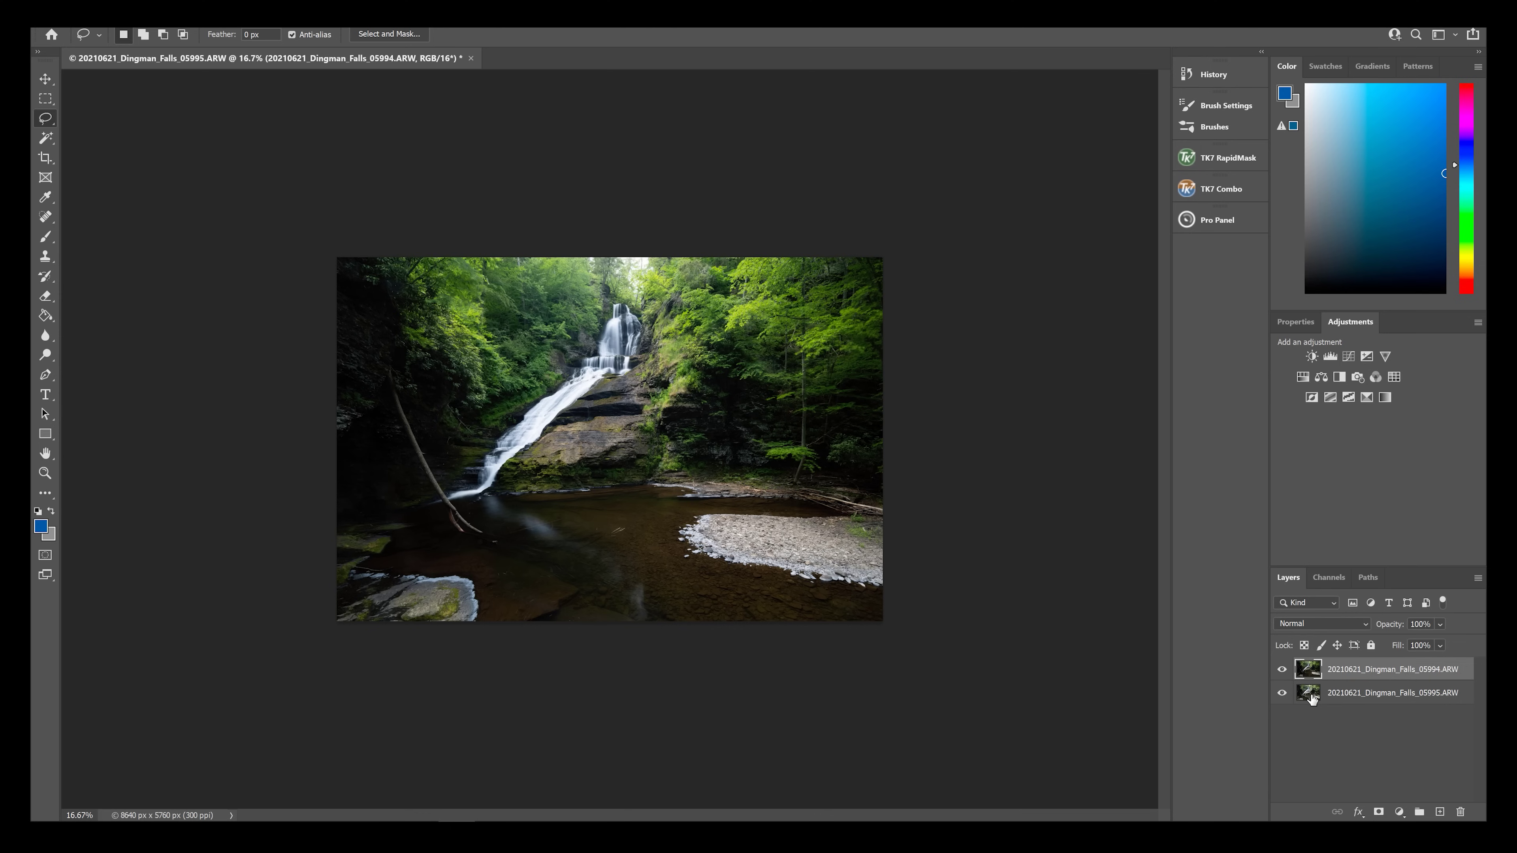
Move the 05995 layer above the 05994 layer and add a layer mask from a lasso selection of the pool.
left_click_drag(1355, 697, 1345, 673)
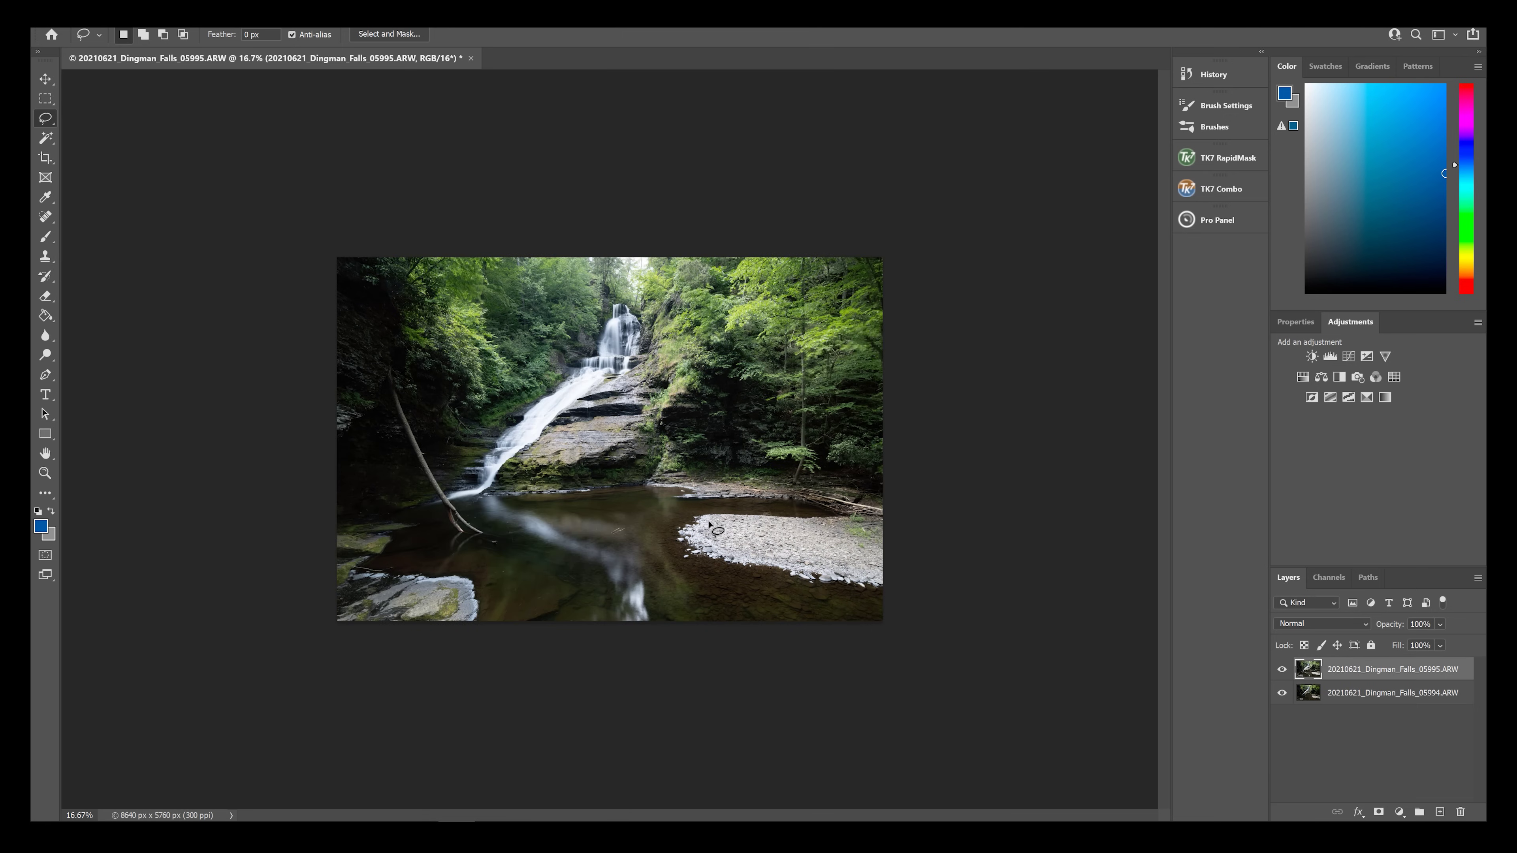
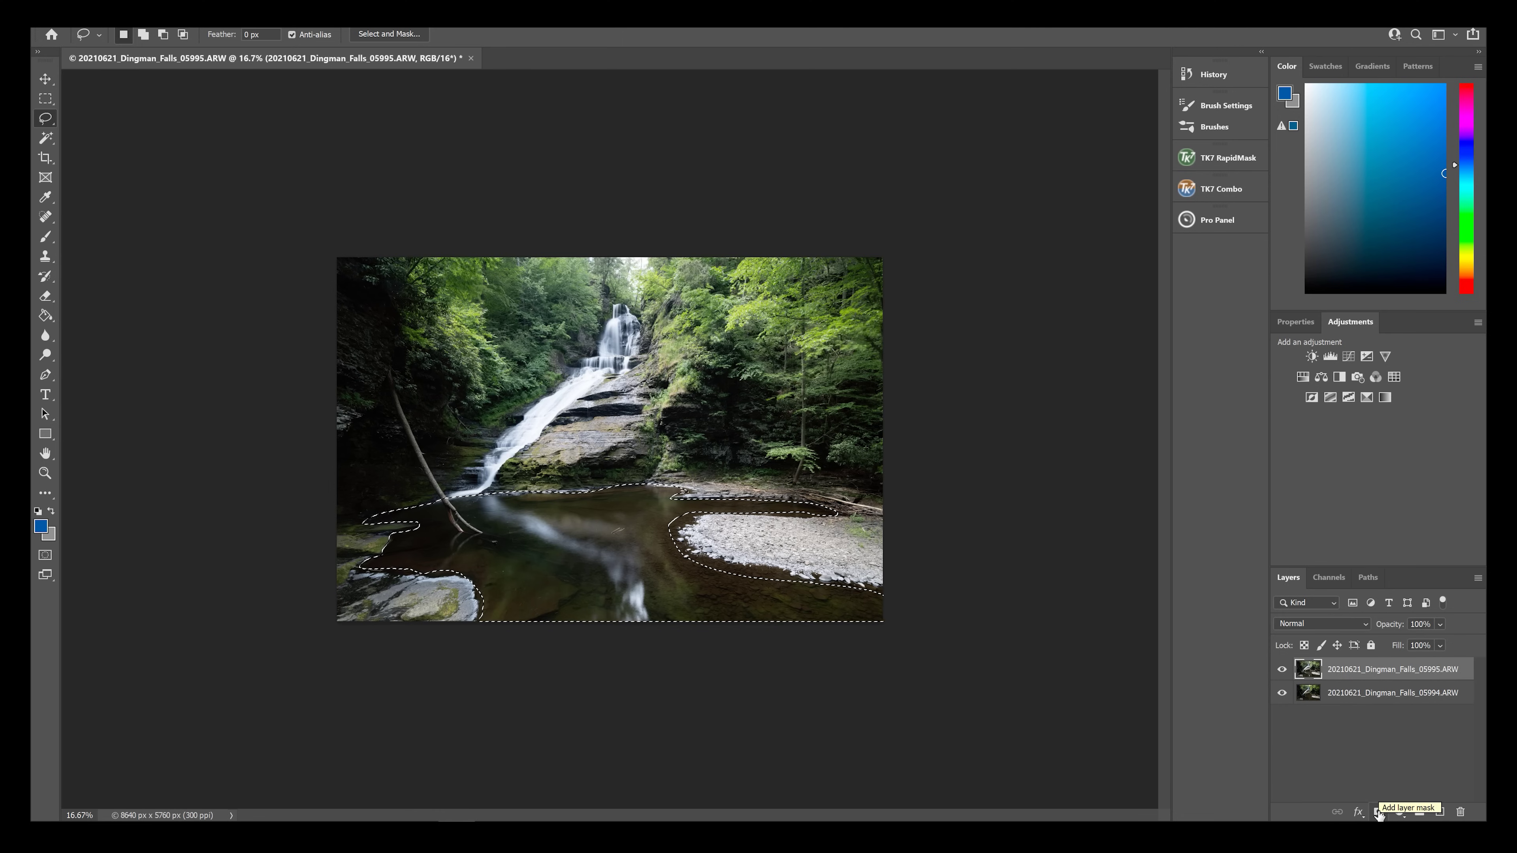
left_click(1378, 812)
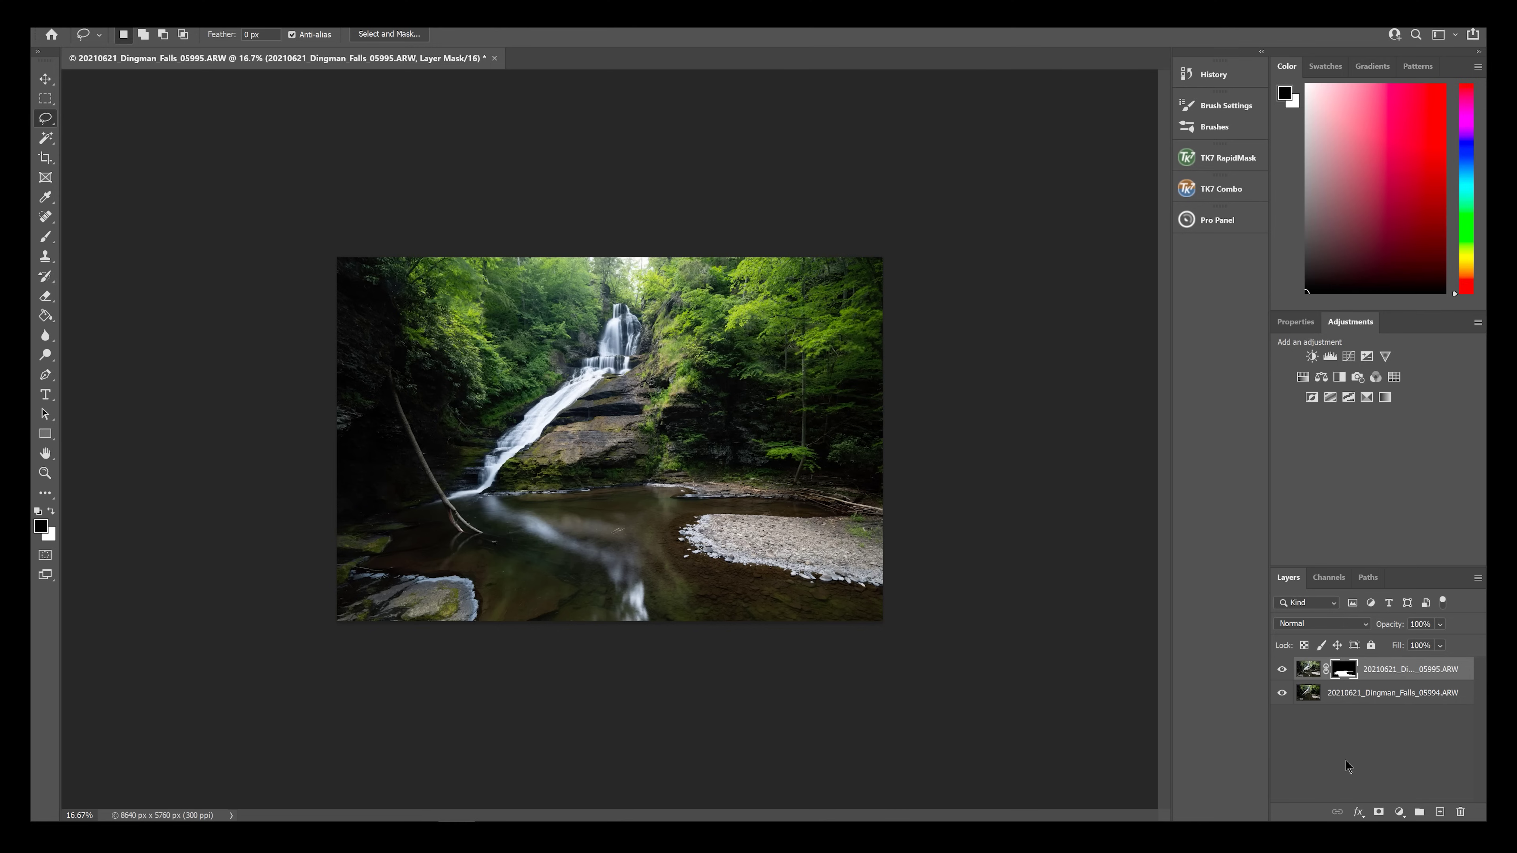
Show the layer mask's properties, try a feather of 151.9 px, and reset the feather to 0 px.
double_click(1344, 670)
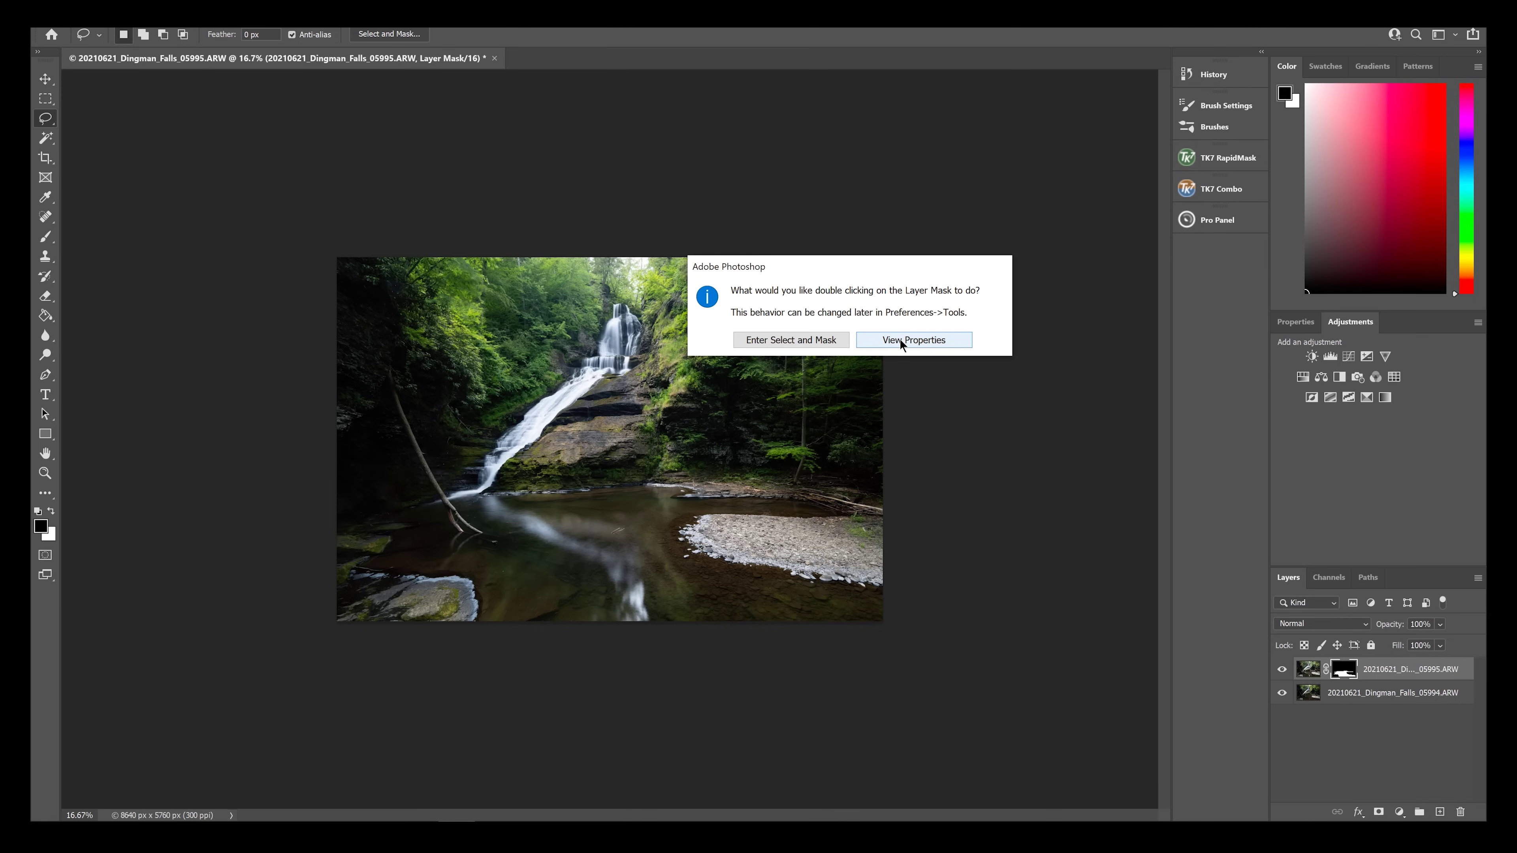
left_click(948, 340)
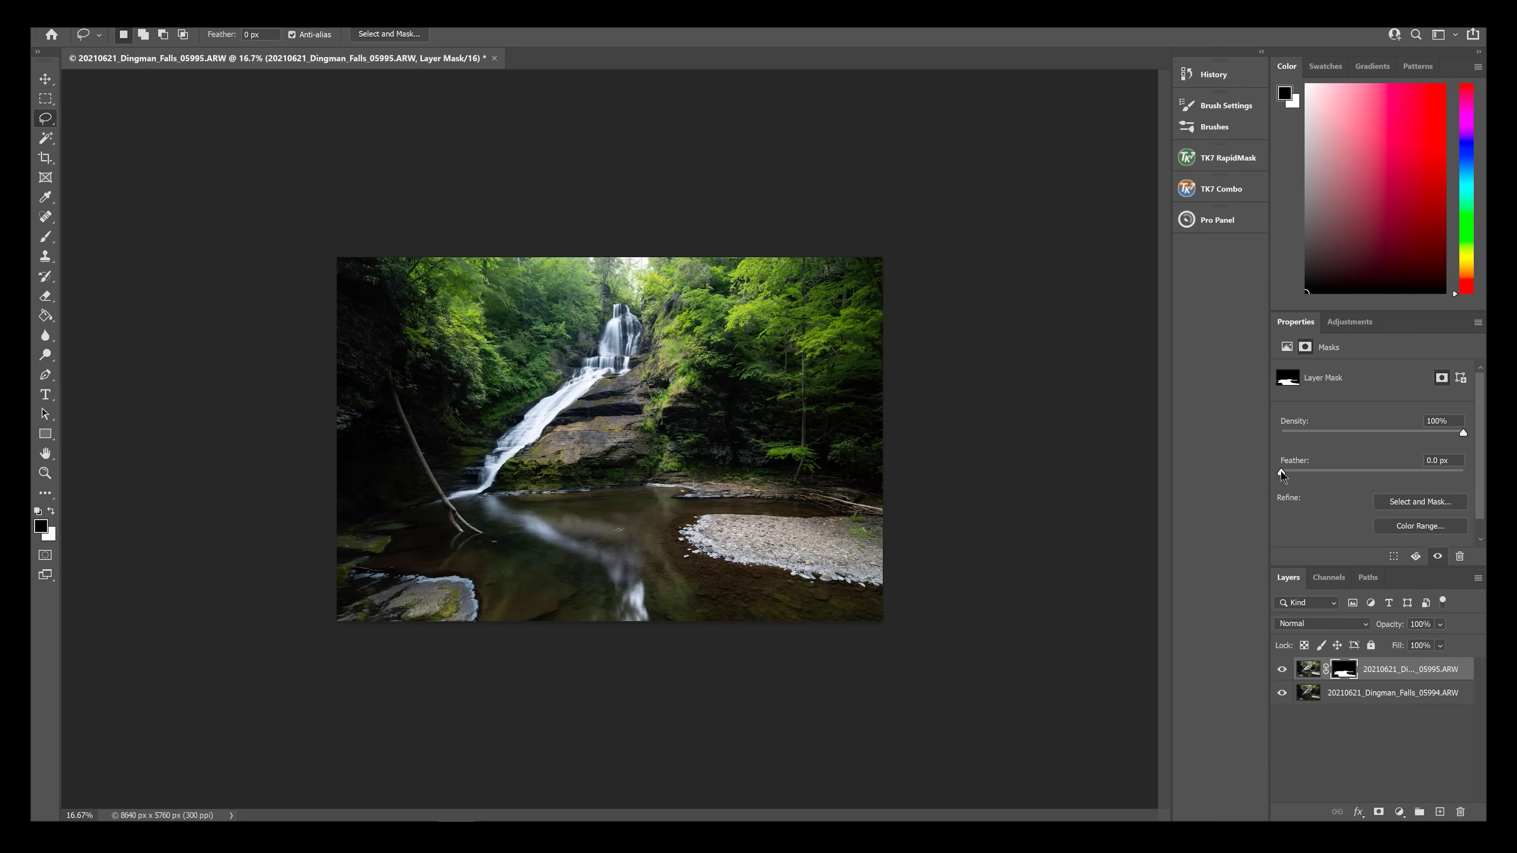
left_click_drag(1281, 473, 1422, 461)
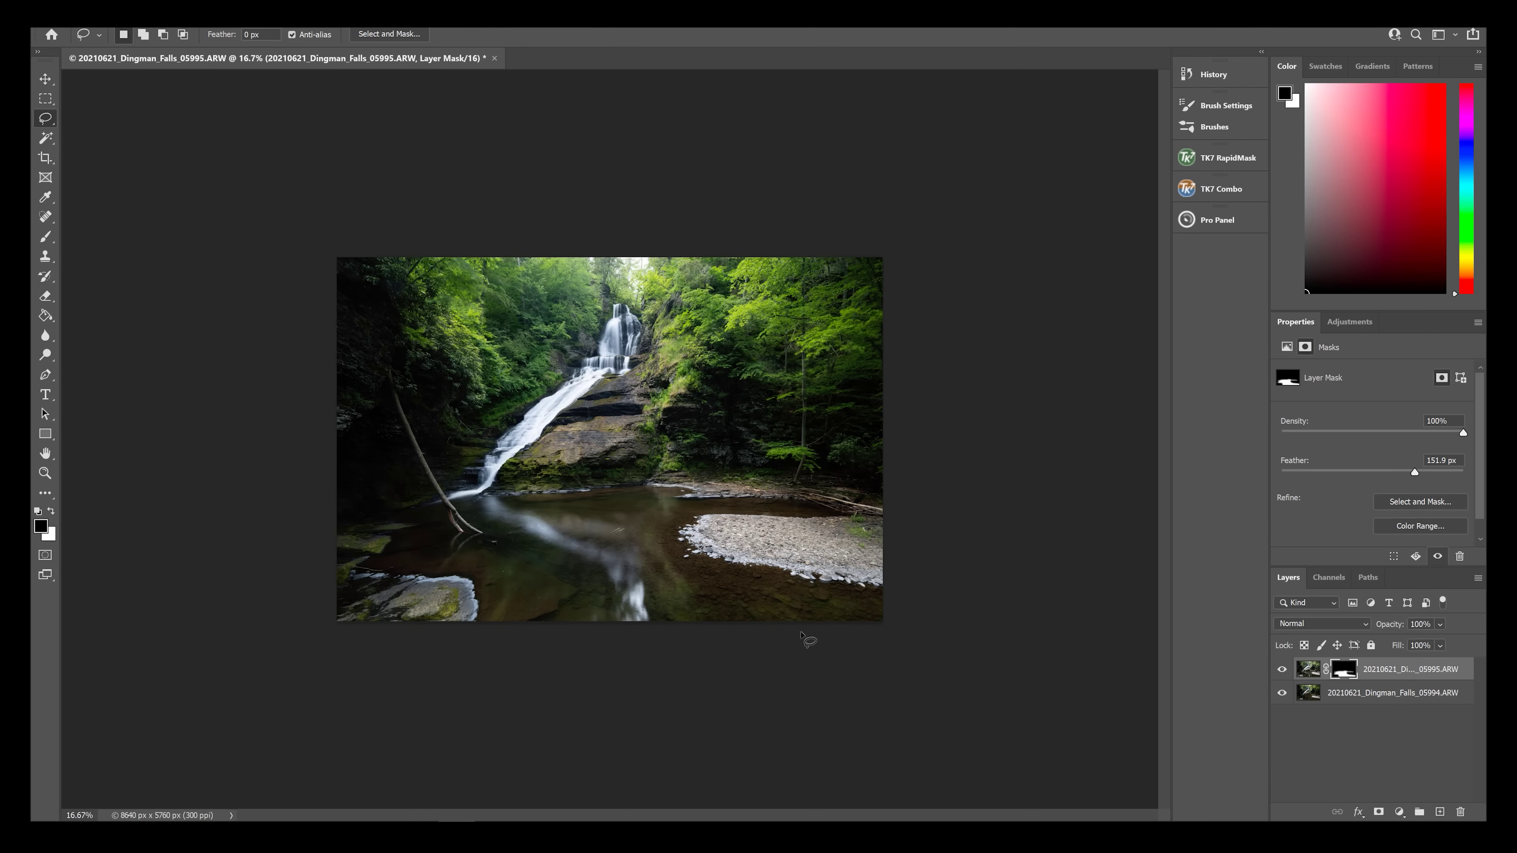
left_click_drag(1417, 472, 1262, 481)
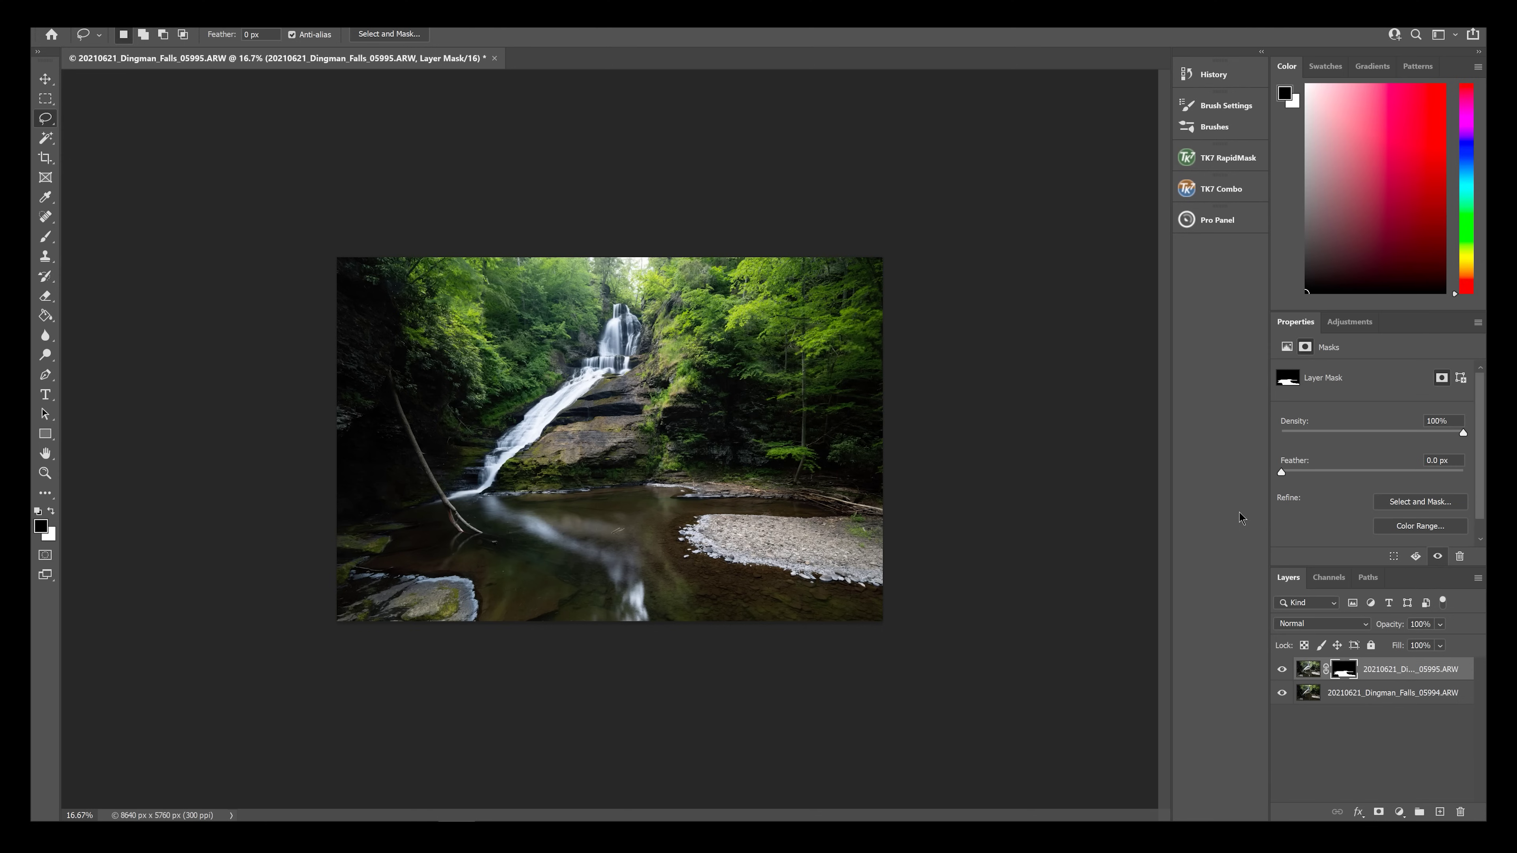
Display the pool's layer mask on its own and feather it by about 200.5 px.
left_click(1345, 674, "alt")
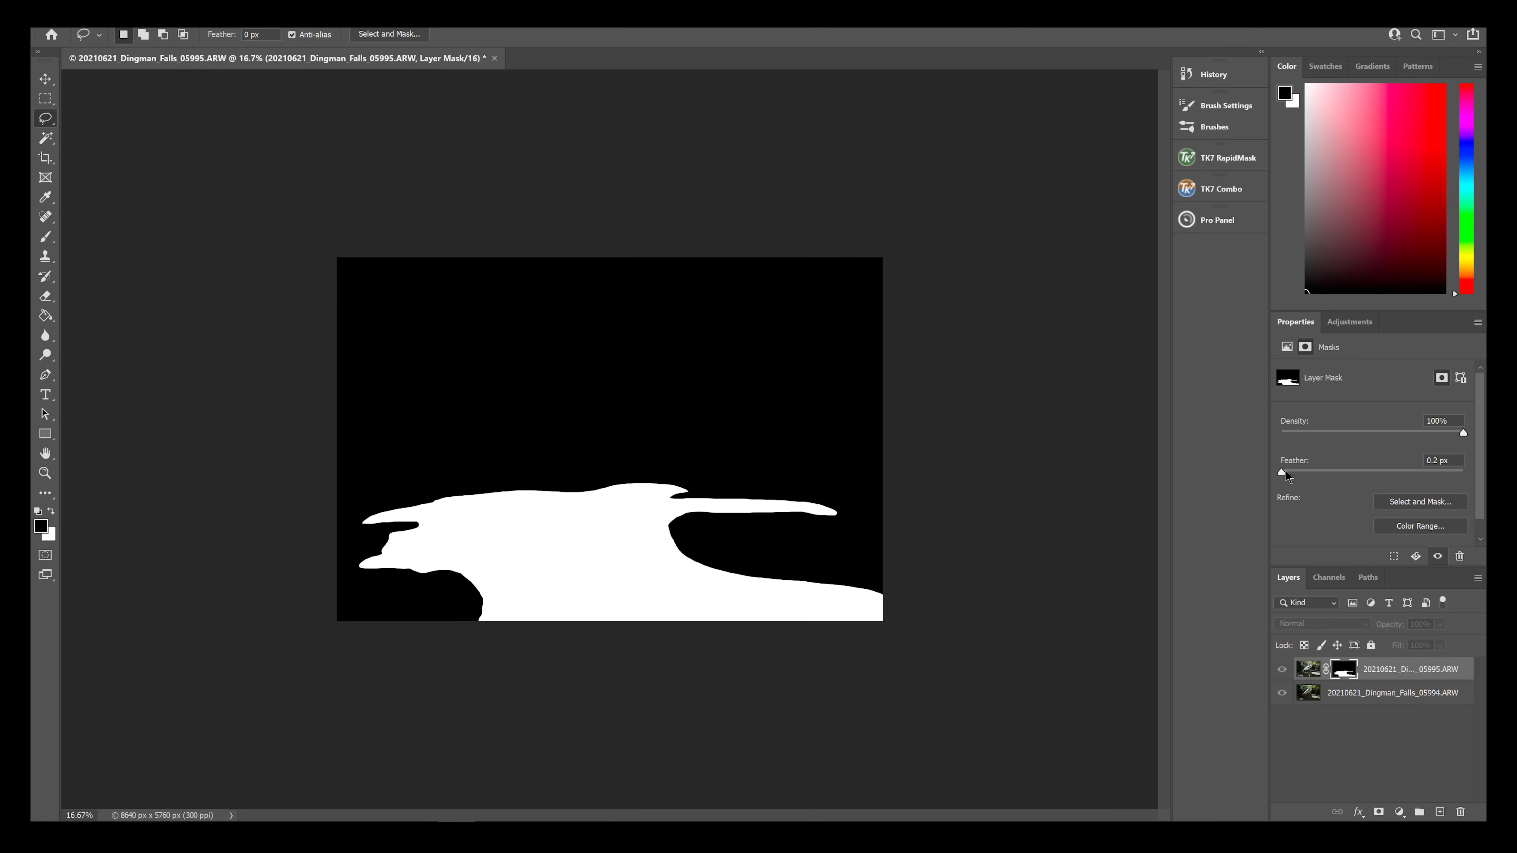
left_click_drag(1342, 471, 1431, 471)
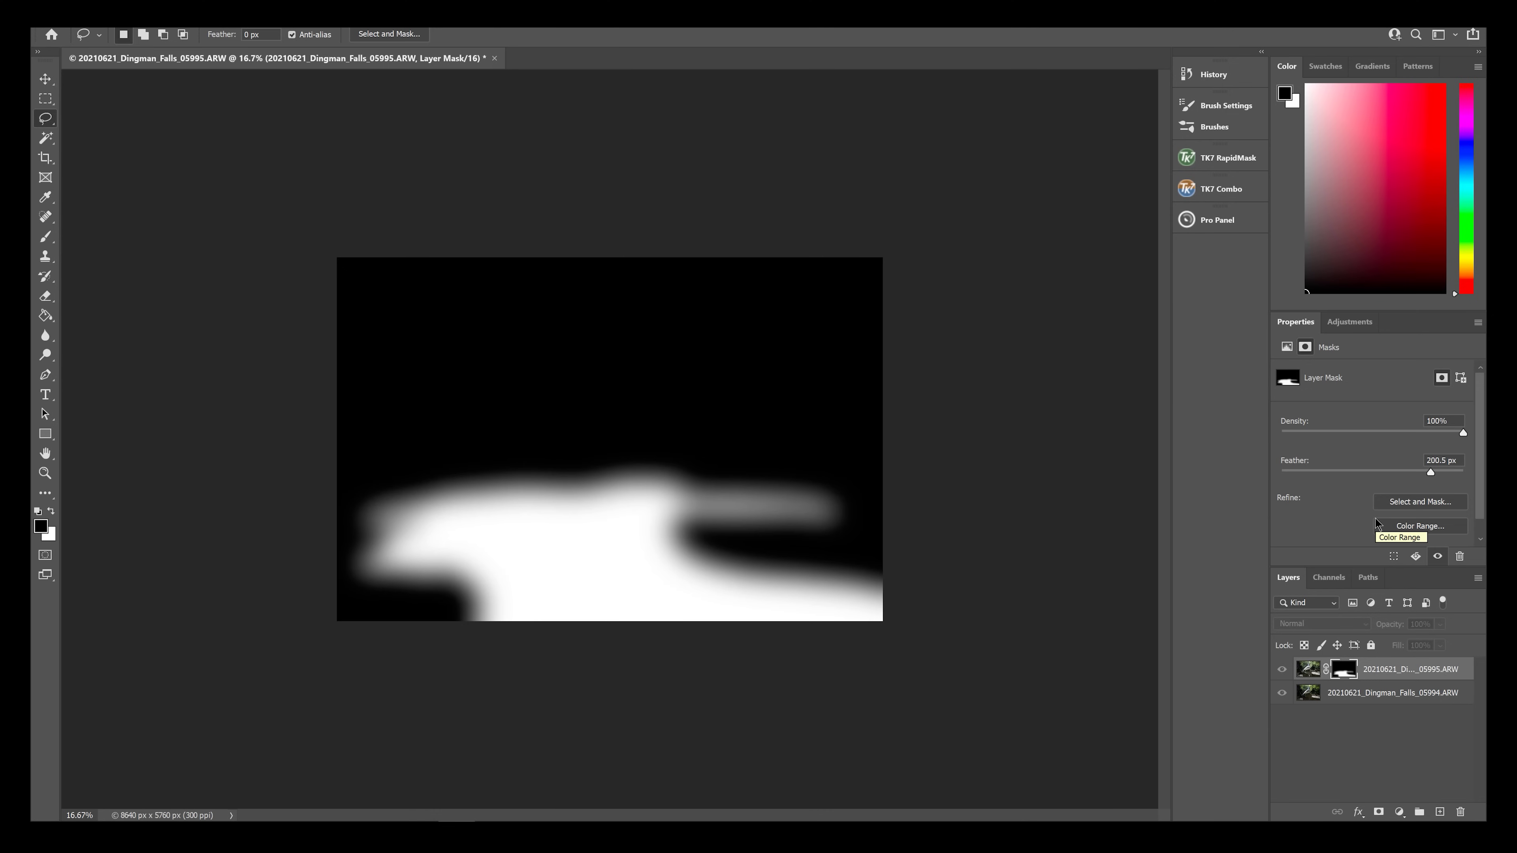
Return from the mask display to the full image and compare it with the 05995 layer hidden and shown.
left_click(1341, 674, "alt")
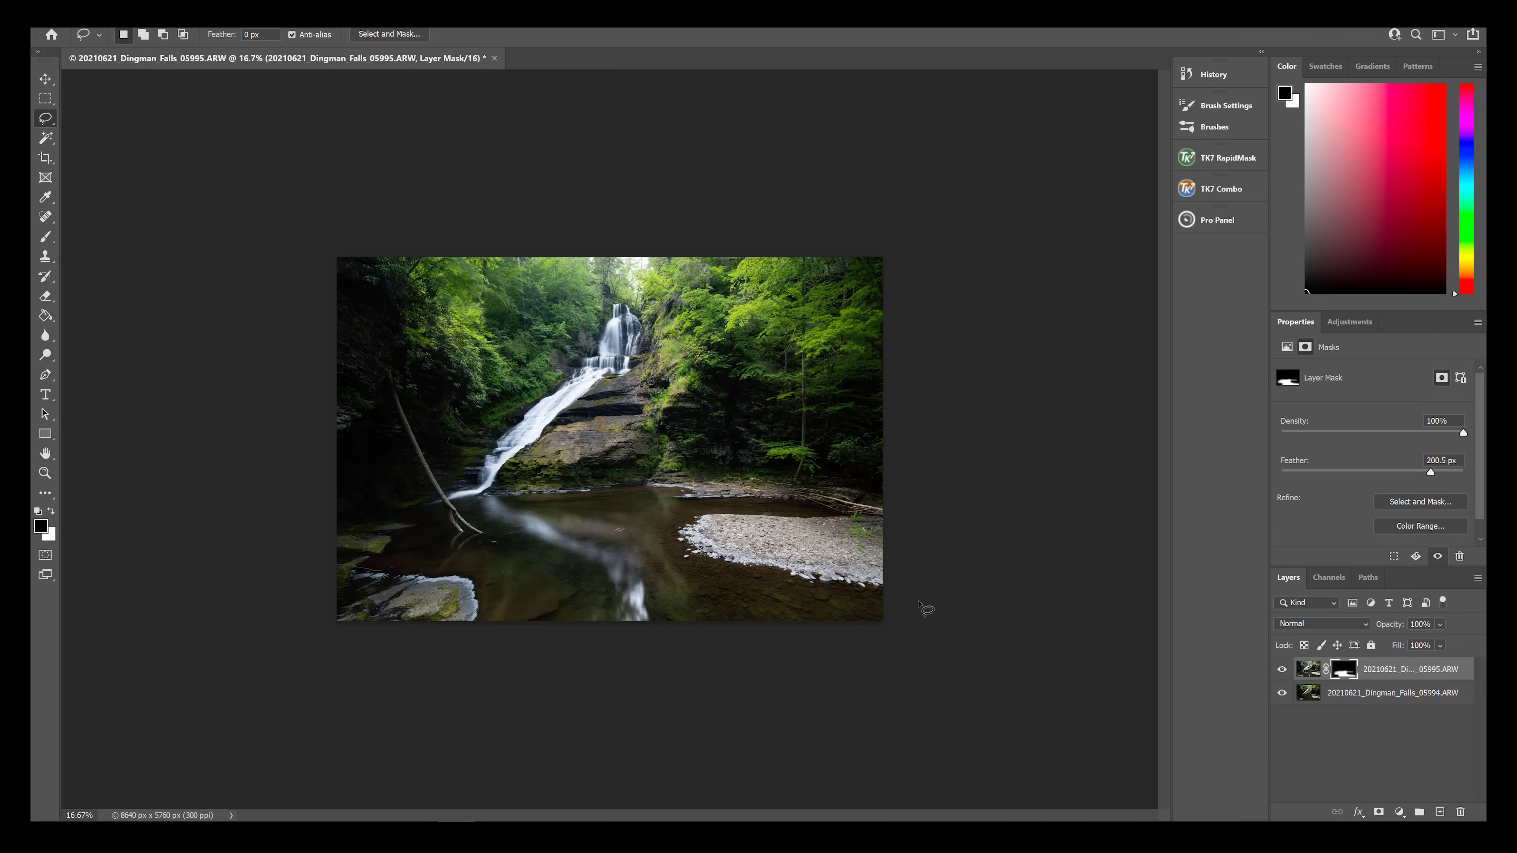
left_click(1282, 670)
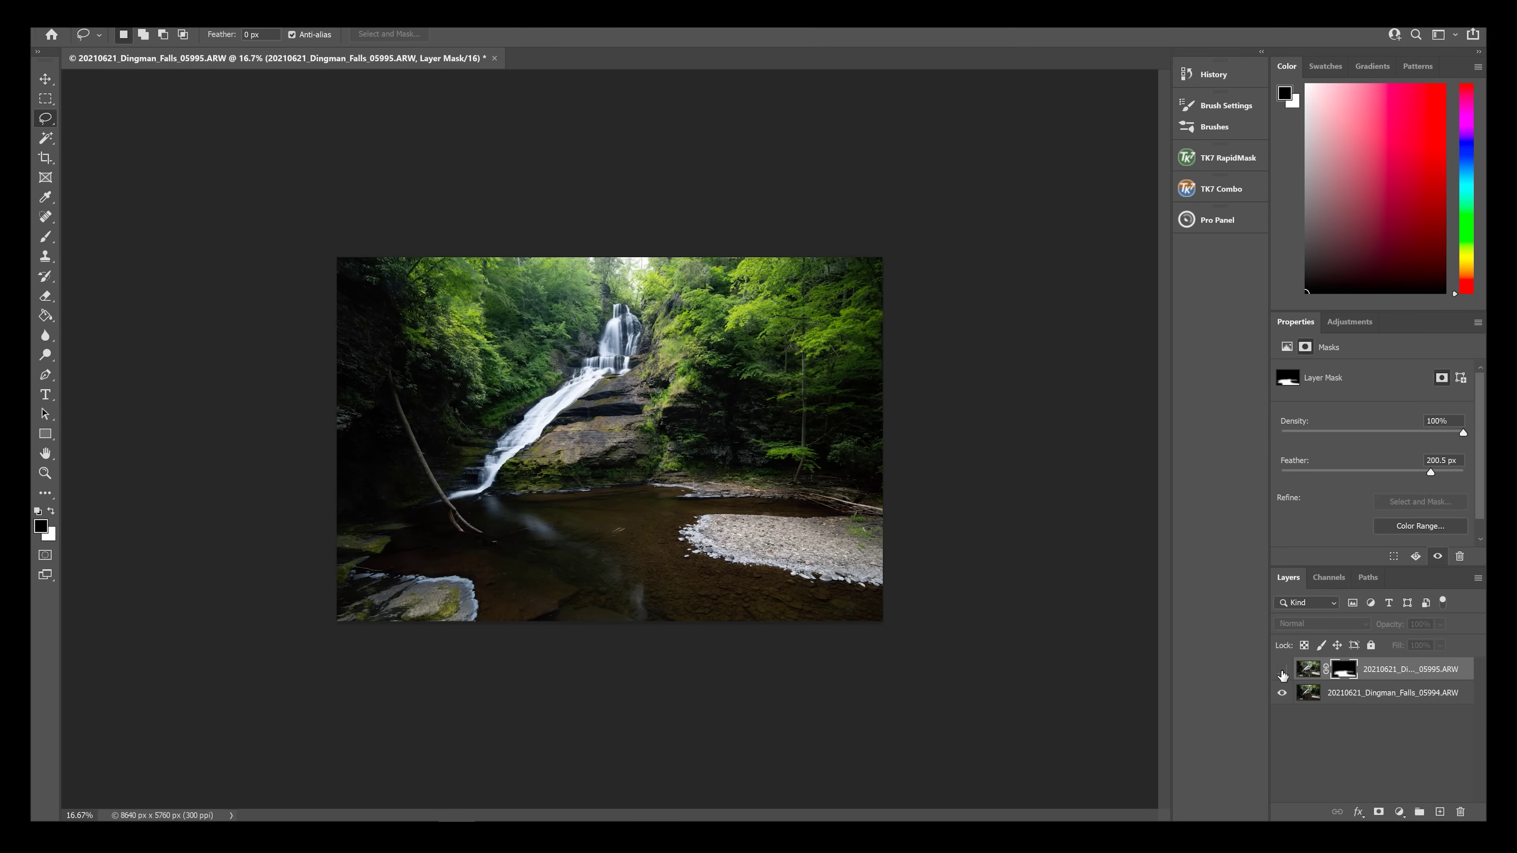
left_click(1283, 671)
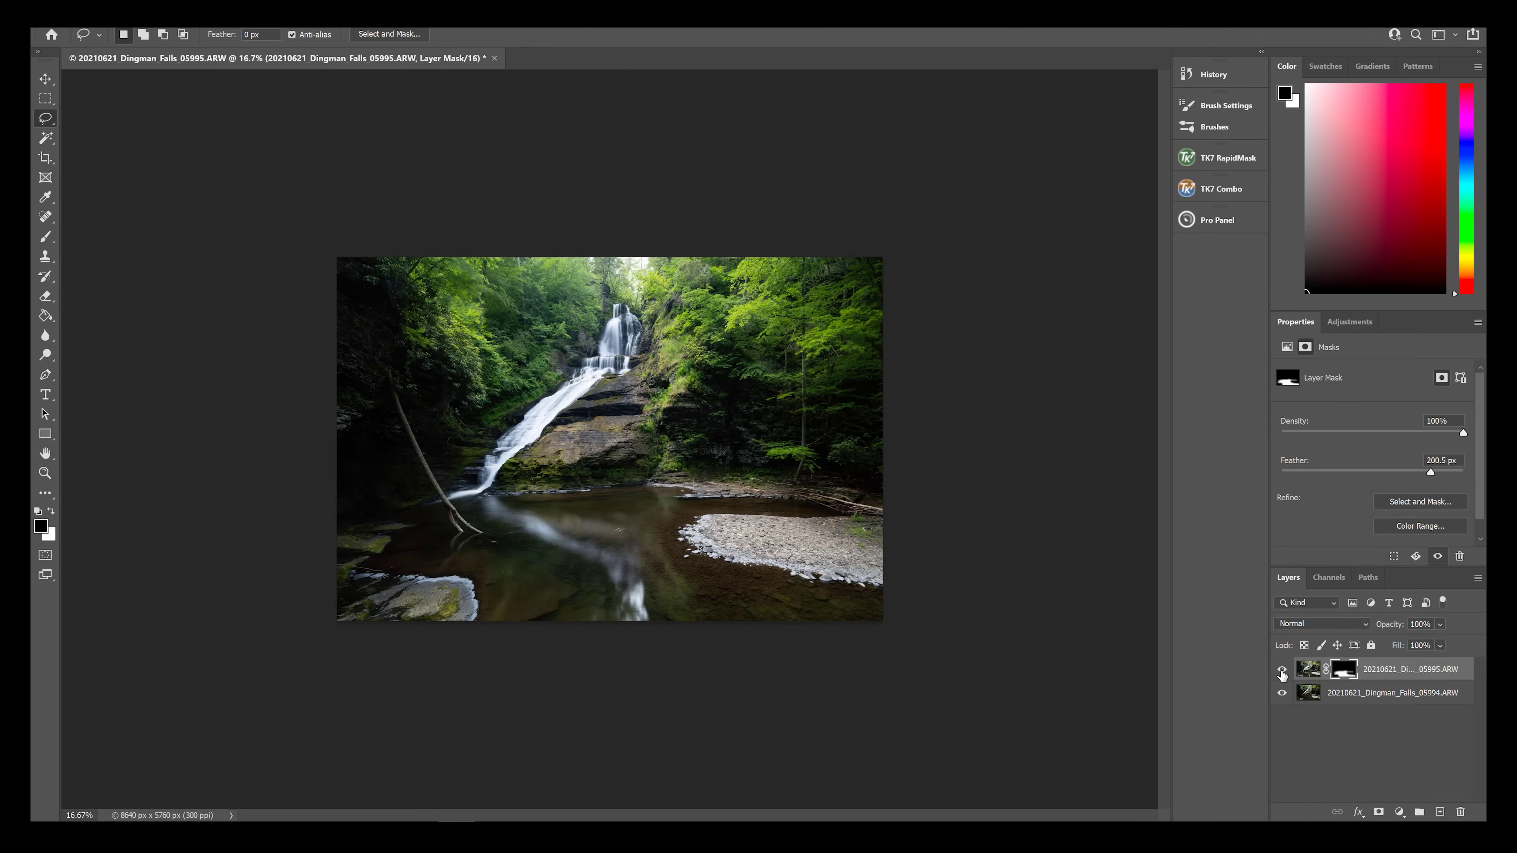
Stamp the two photo layers into a new merged layer on top and open it in a full-screen Camera Raw Filter.
left_click(1386, 671)
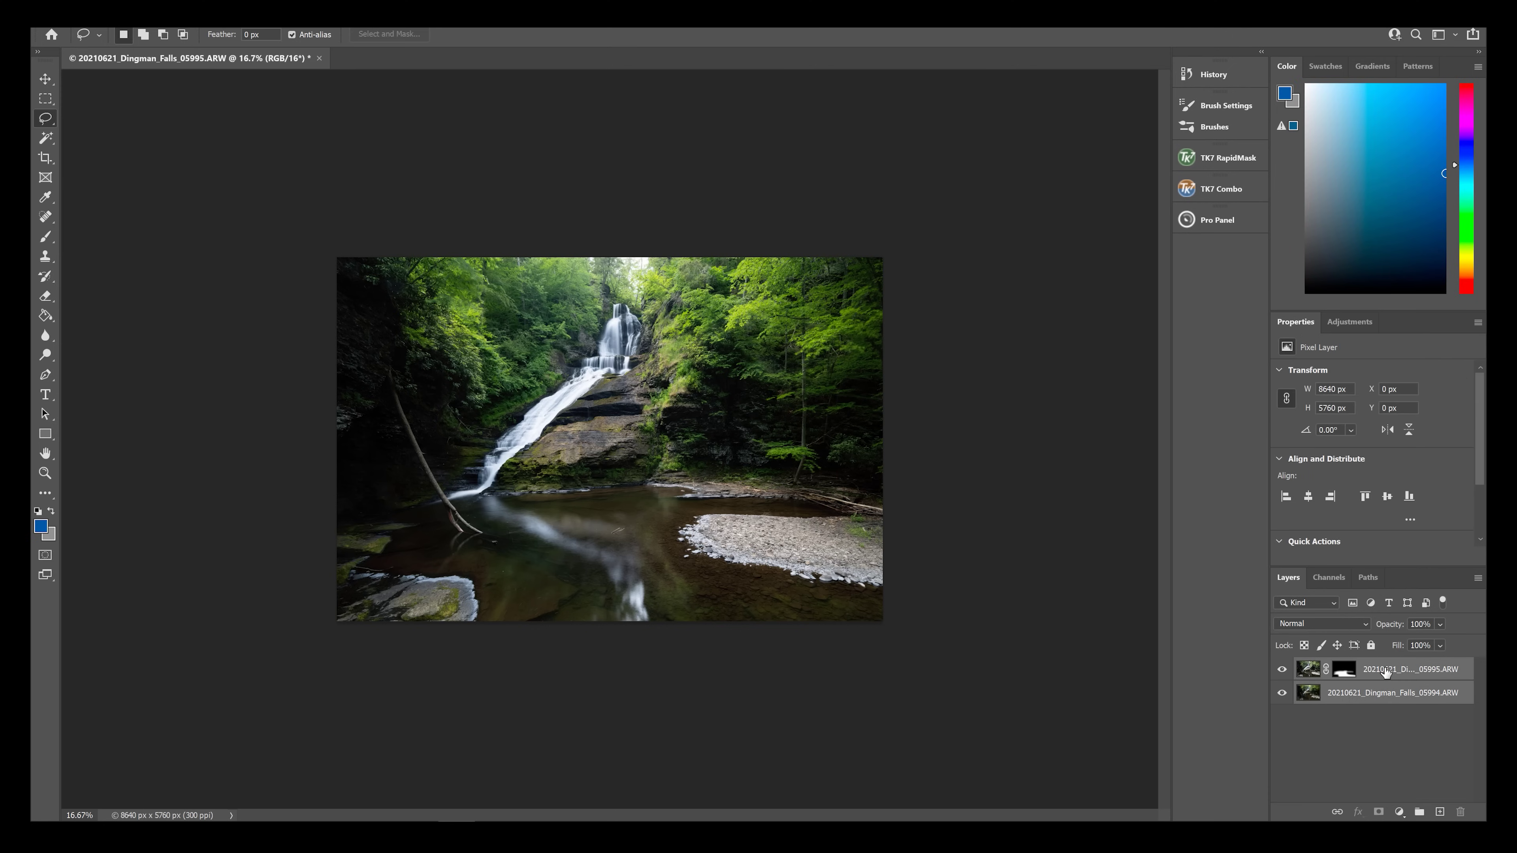
key("ctrl+shift+alt+e")
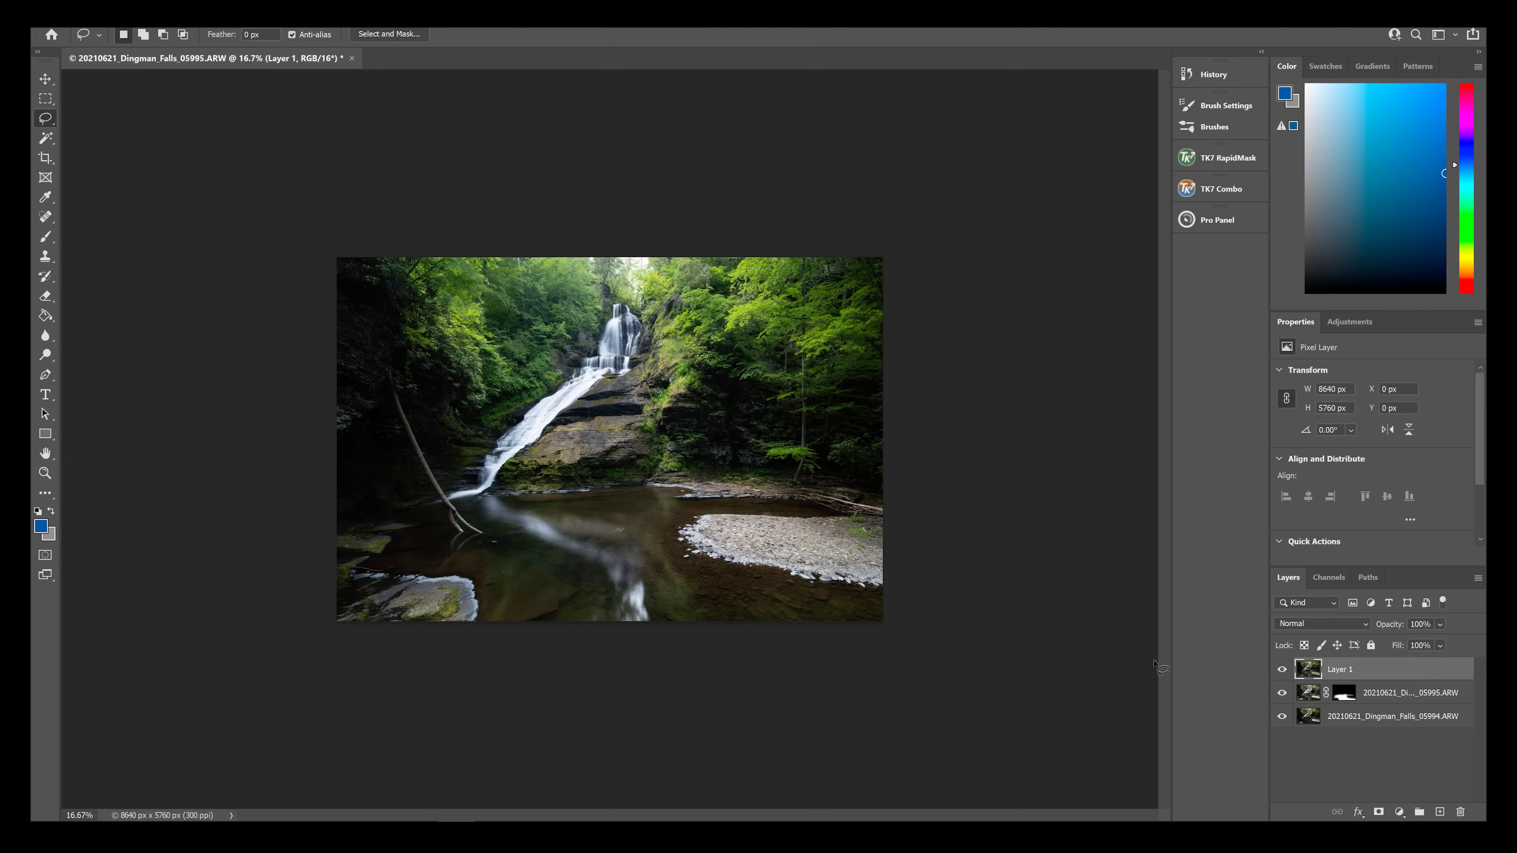
left_click(237, 24)
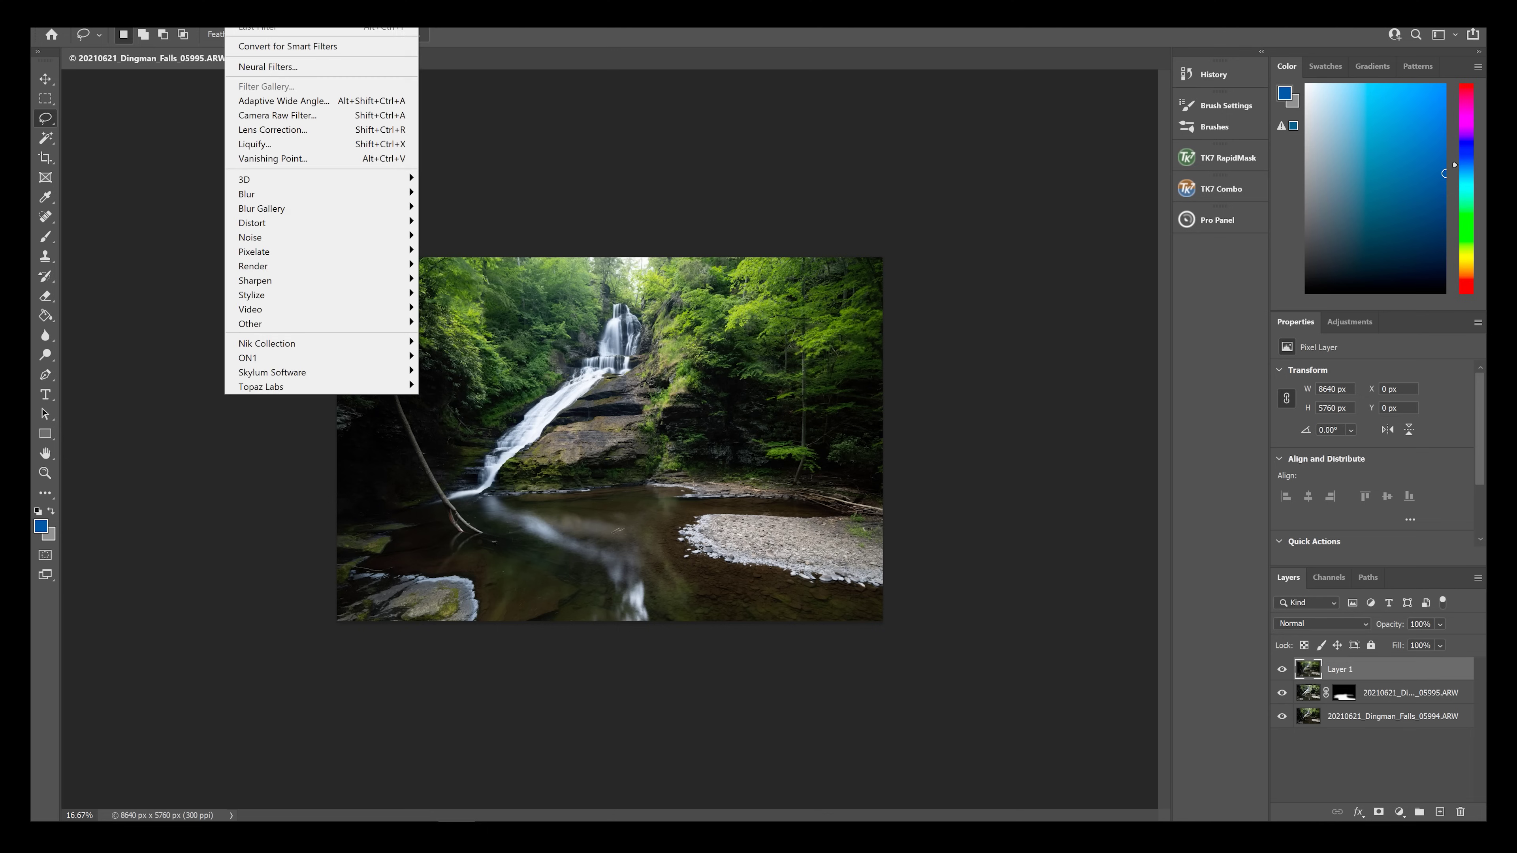
left_click(287, 101)
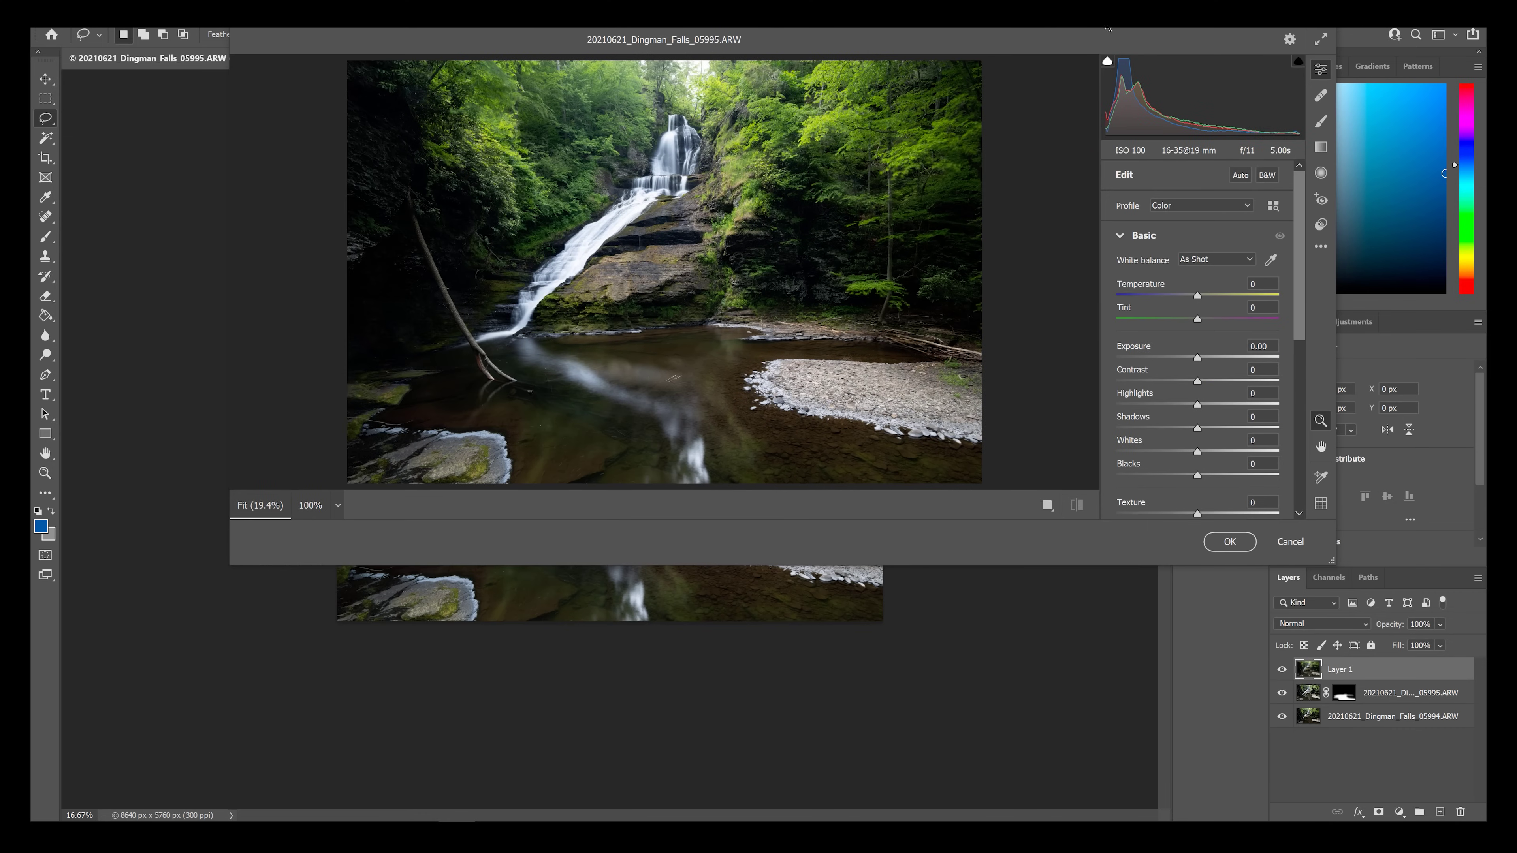
left_click(1321, 39)
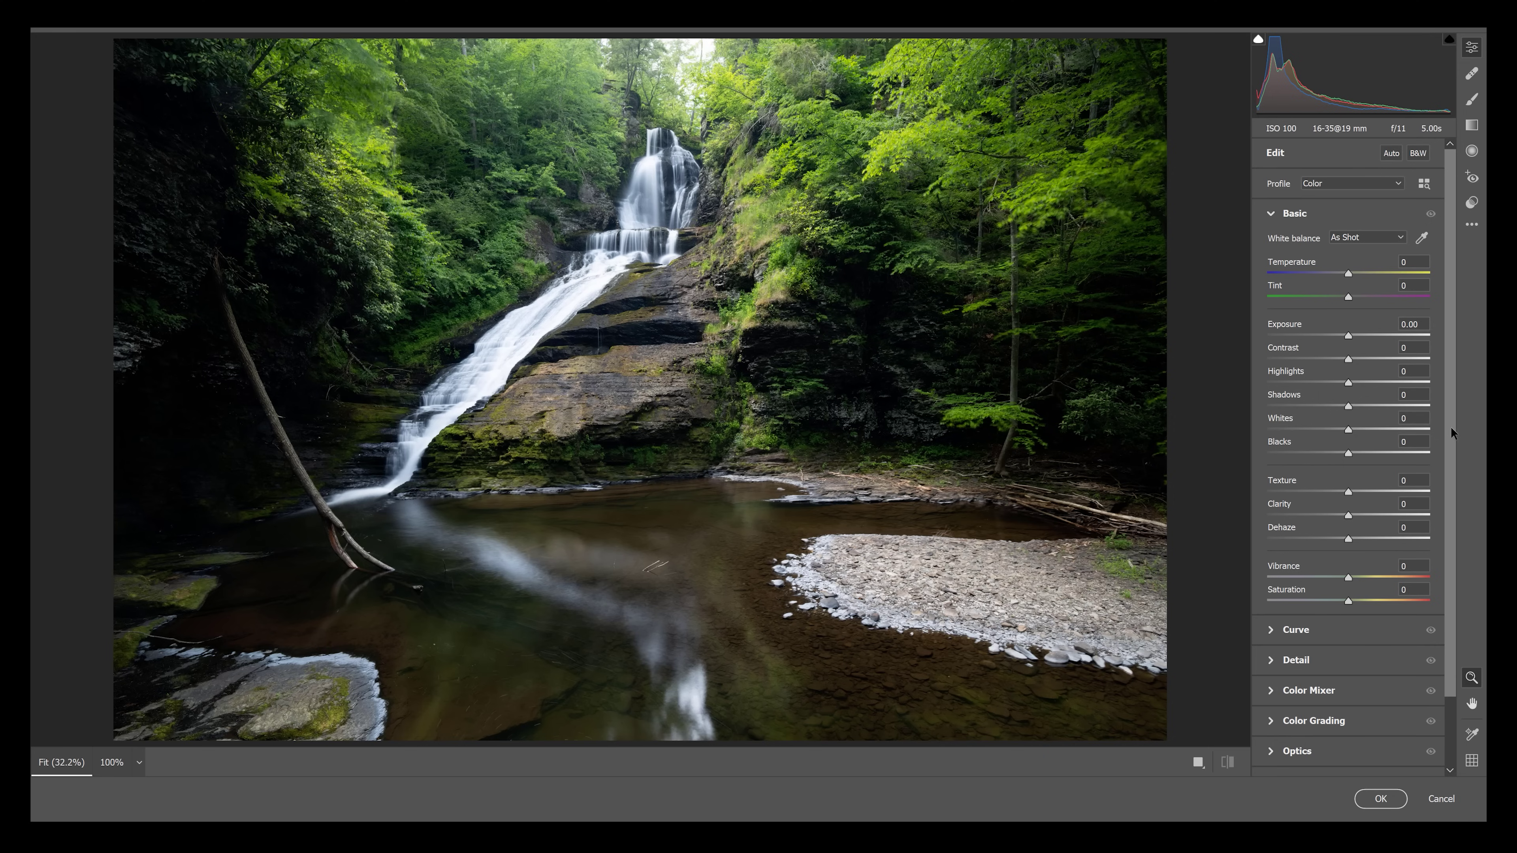
In the Color Mixer's luminance settings, try darker and brighter yellows, set Yellows to -28, and lower Greens slightly.
left_click_drag(1451, 427, 1458, 497)
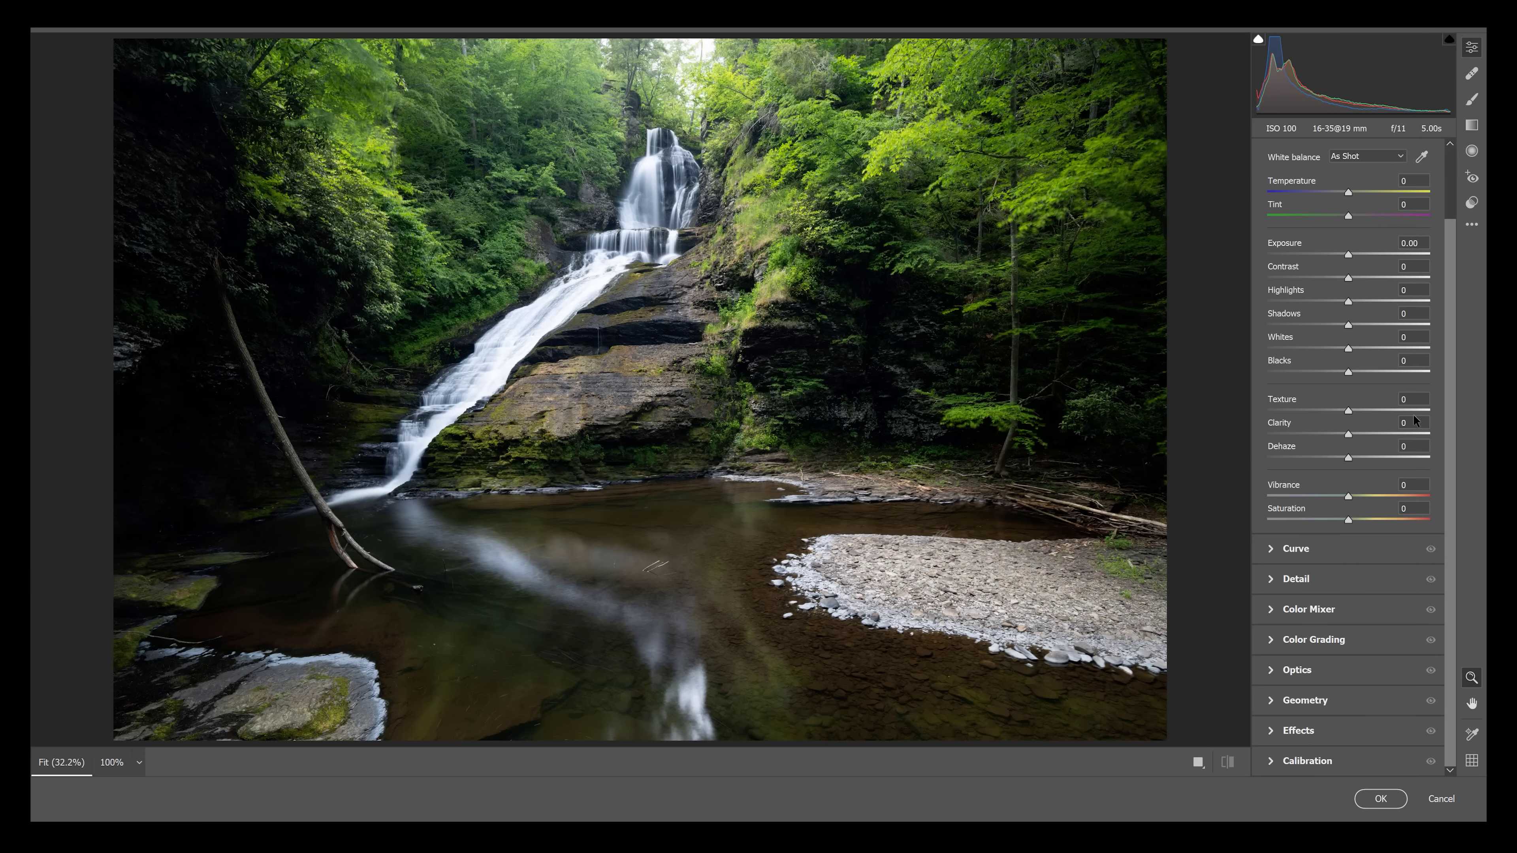
left_click(1267, 615)
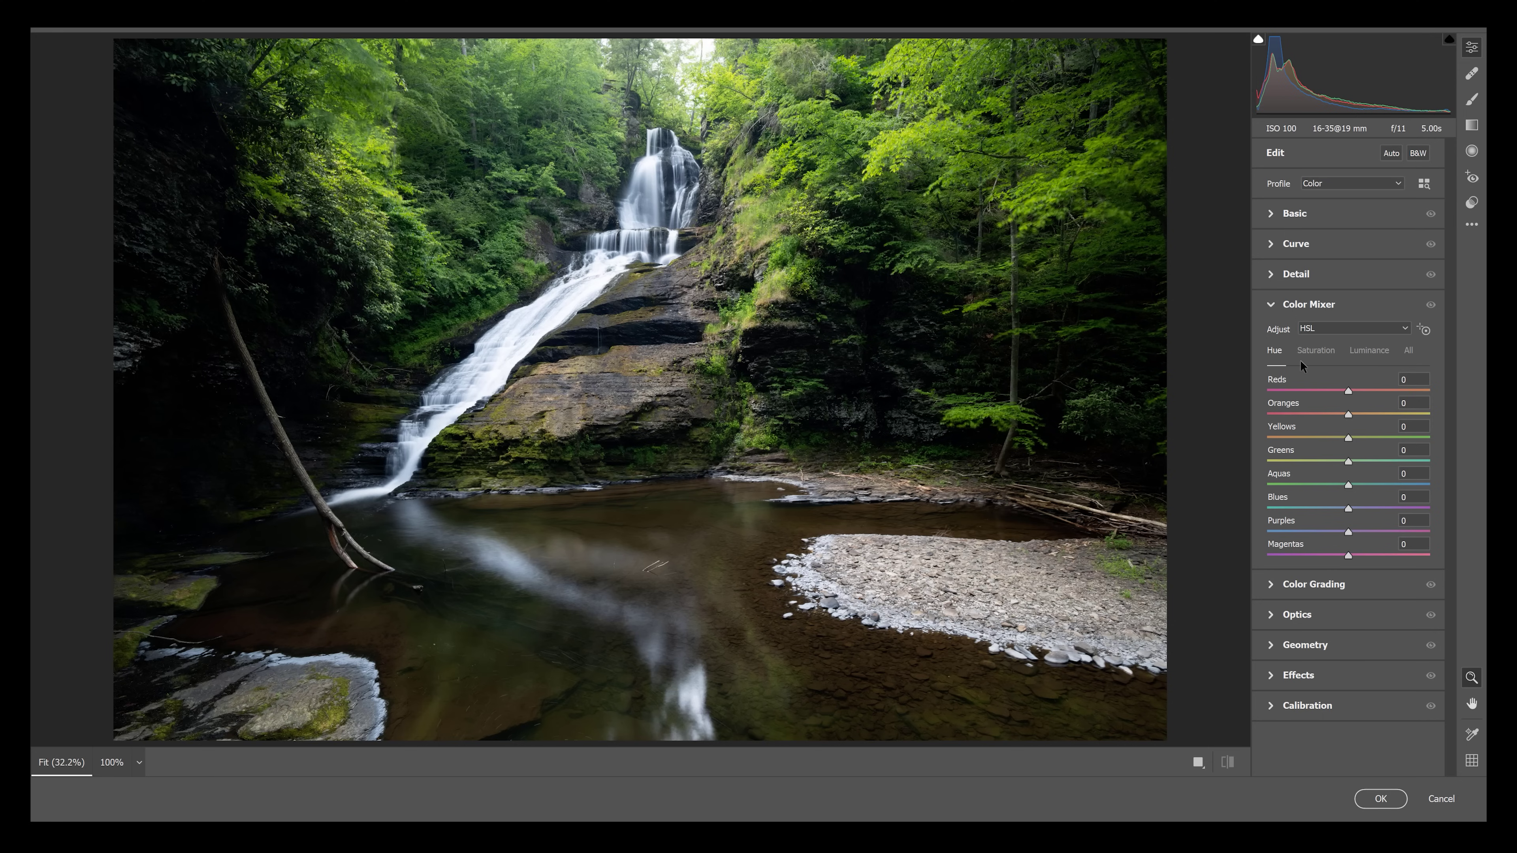
left_click(1313, 350)
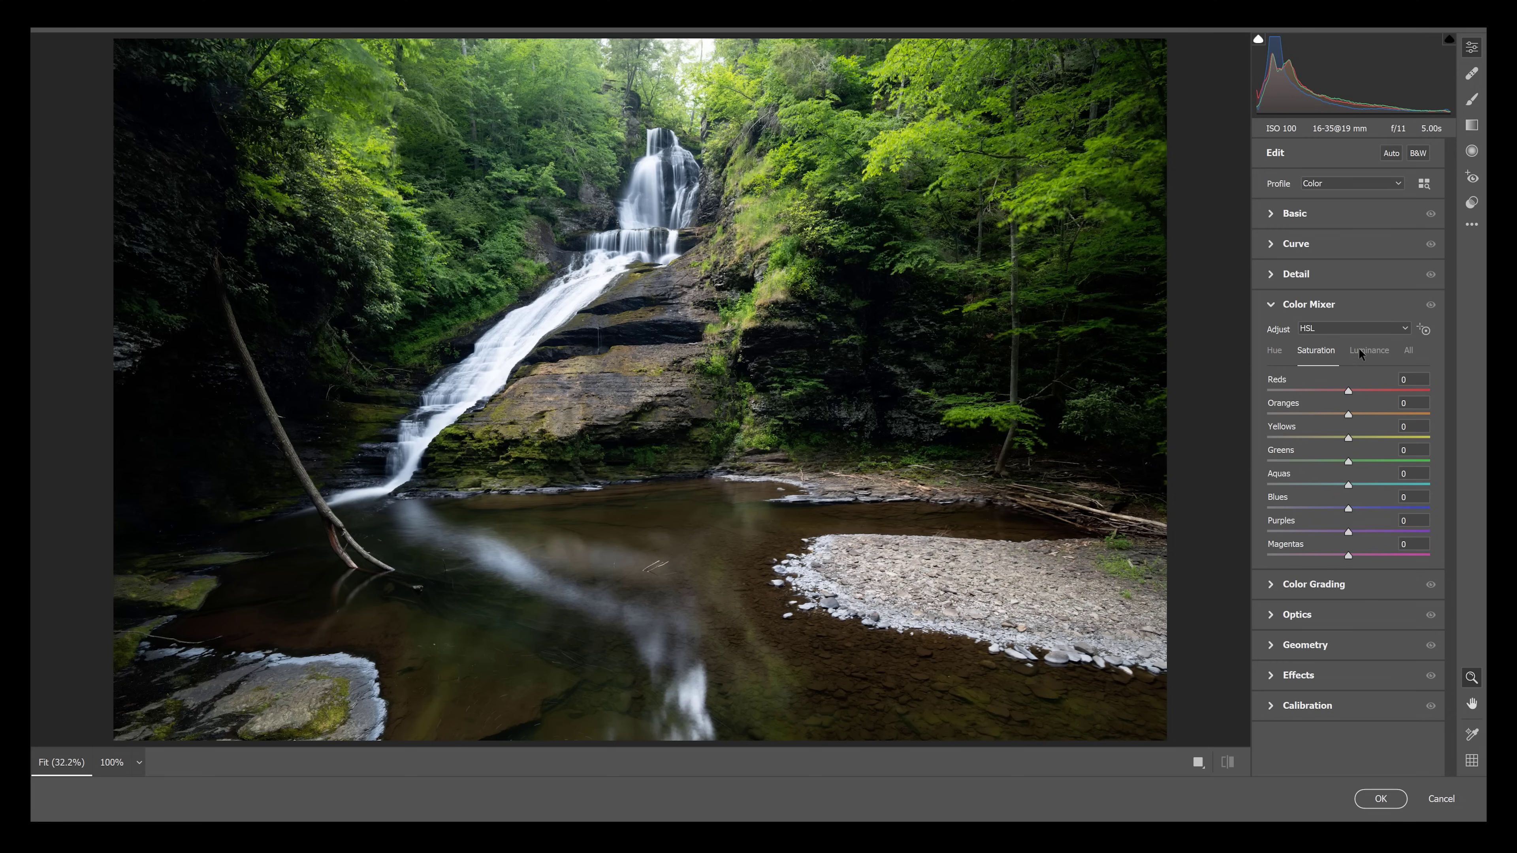
left_click(1361, 349)
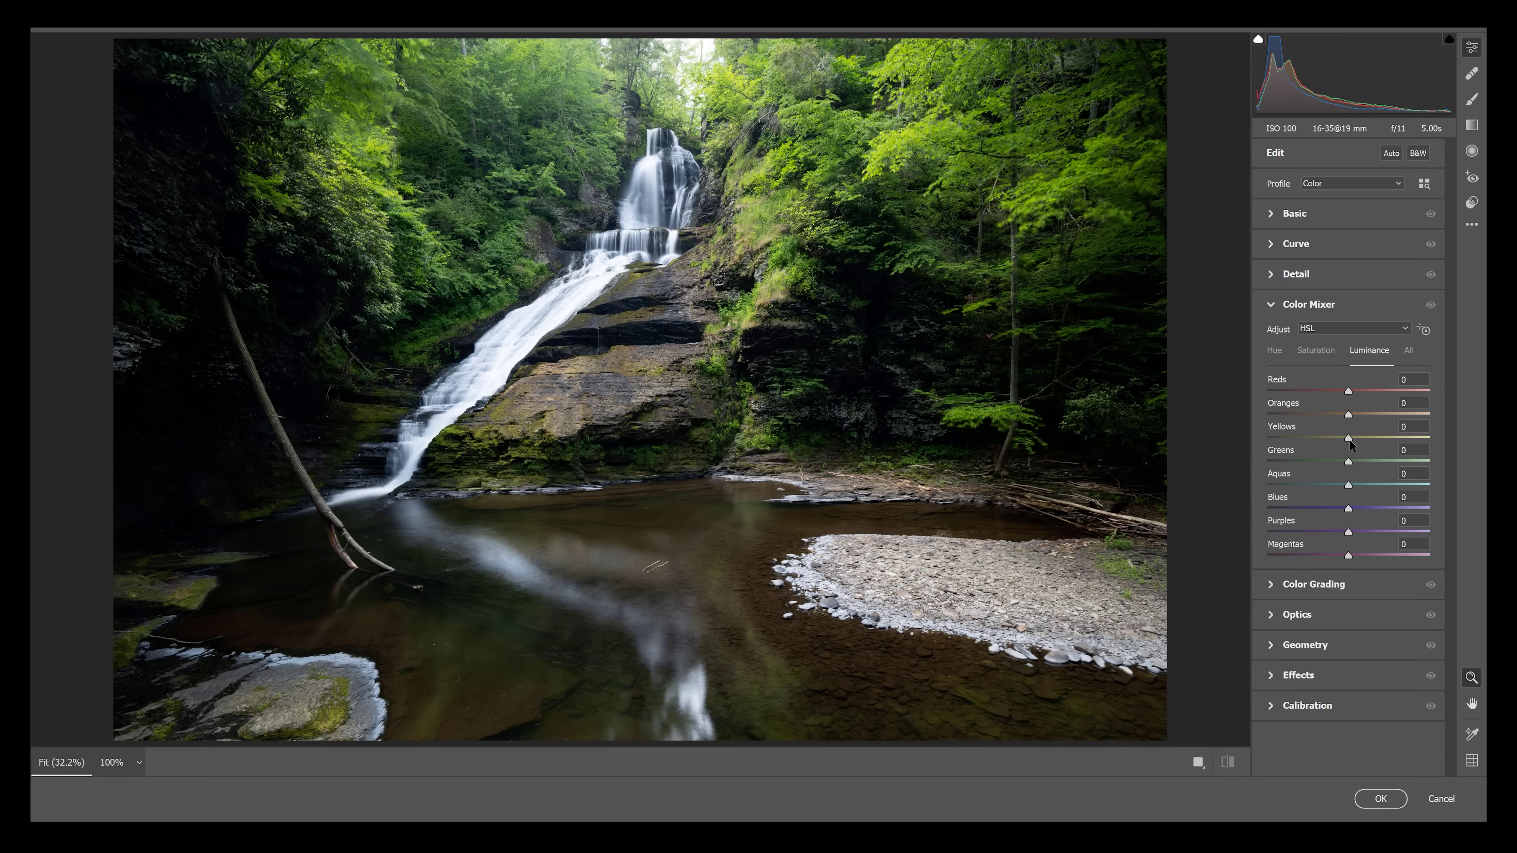
mouse_move(1349, 438)
left_mouse_down()
mouse_move(1400, 437)
mouse_move(1307, 437)
mouse_move(1425, 436)
mouse_move(1324, 437)
left_mouse_up()
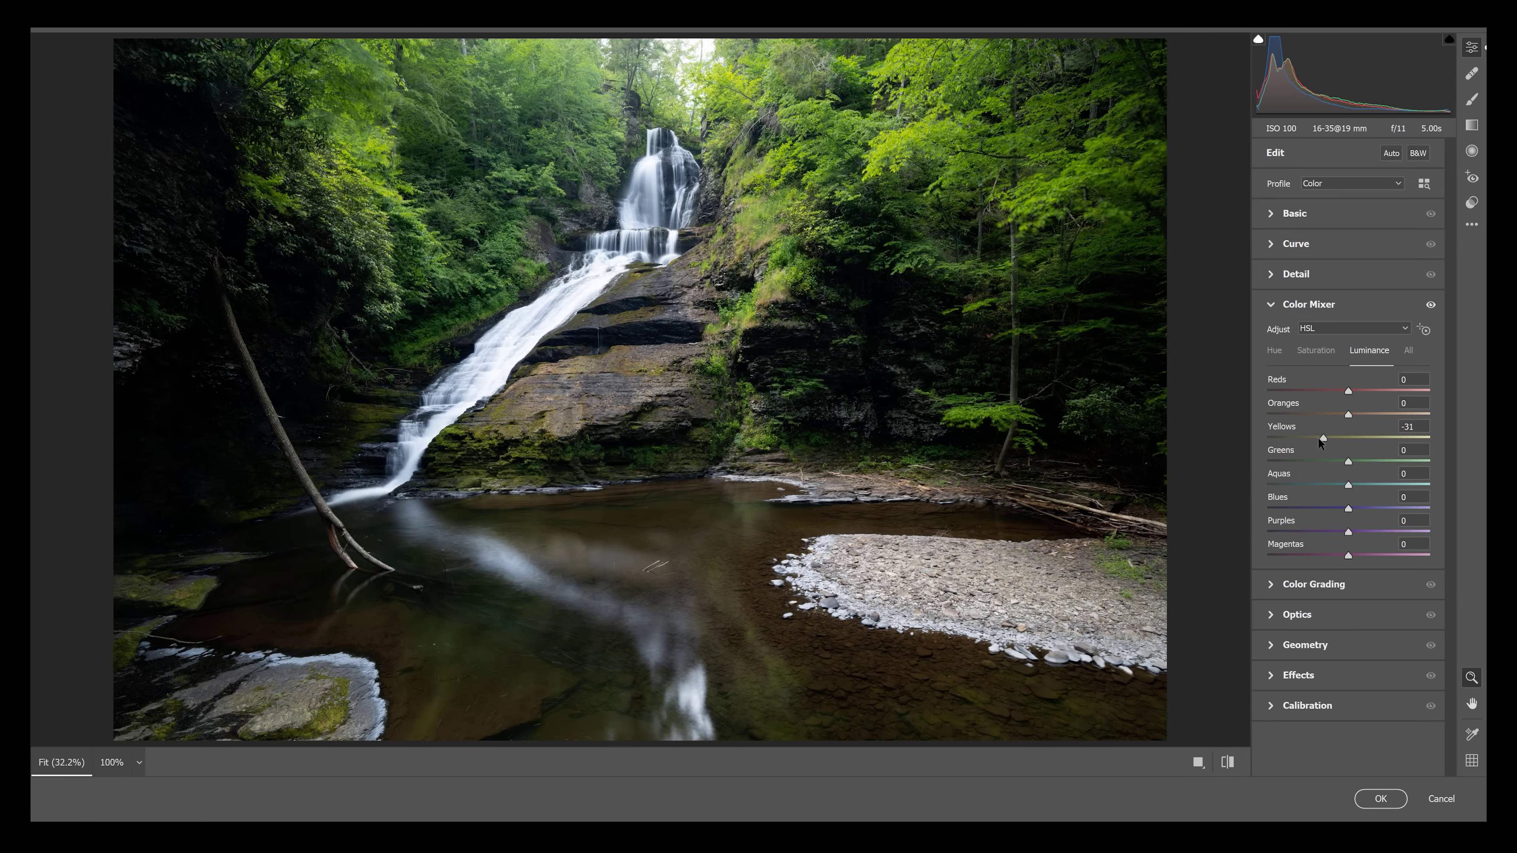
left_click_drag(1325, 437, 1402, 435)
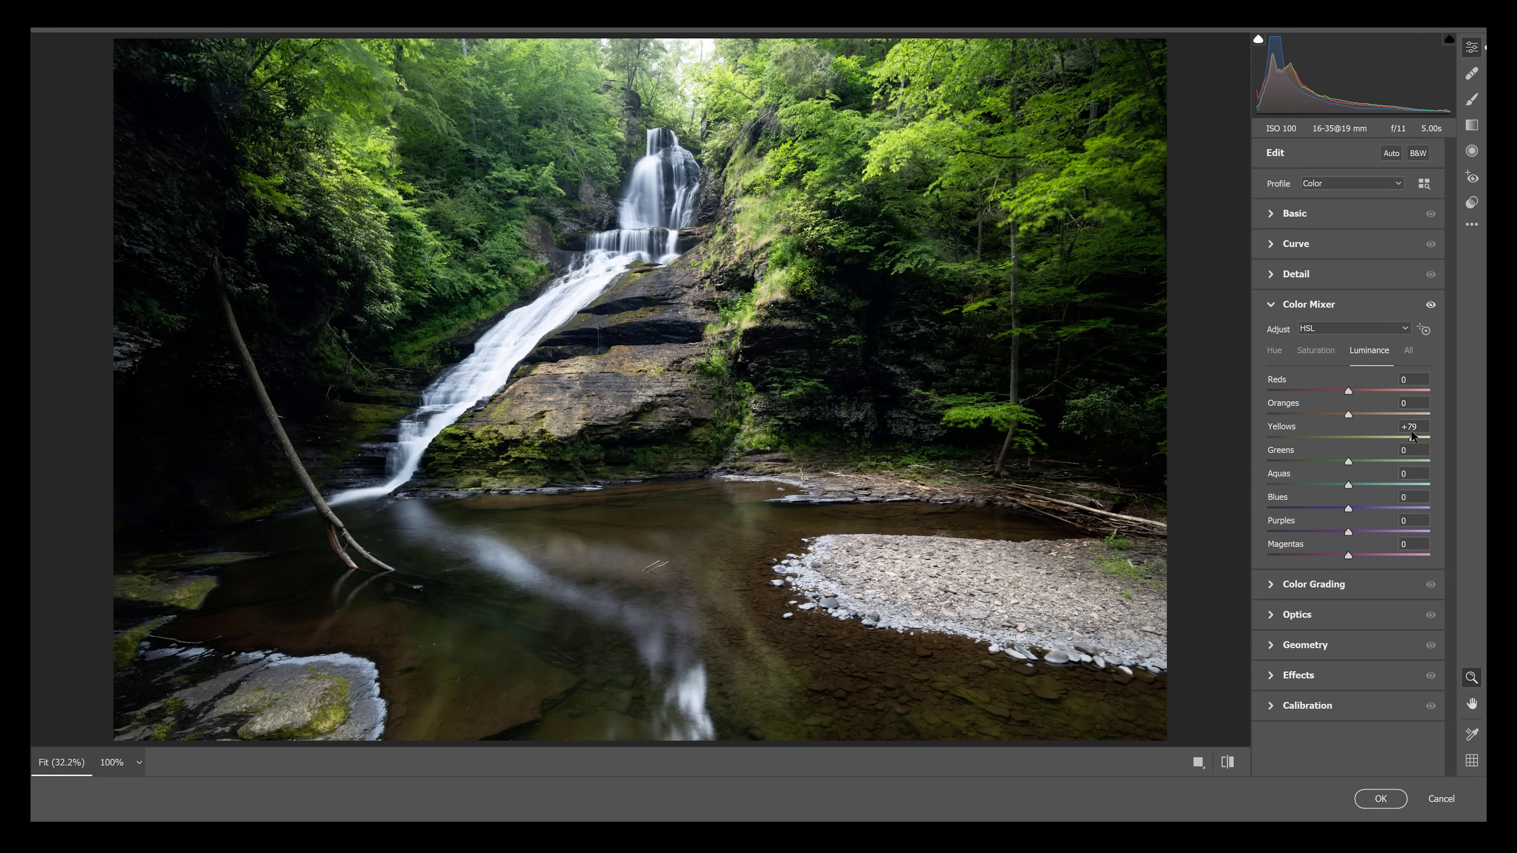
left_click_drag(1393, 434, 1326, 441)
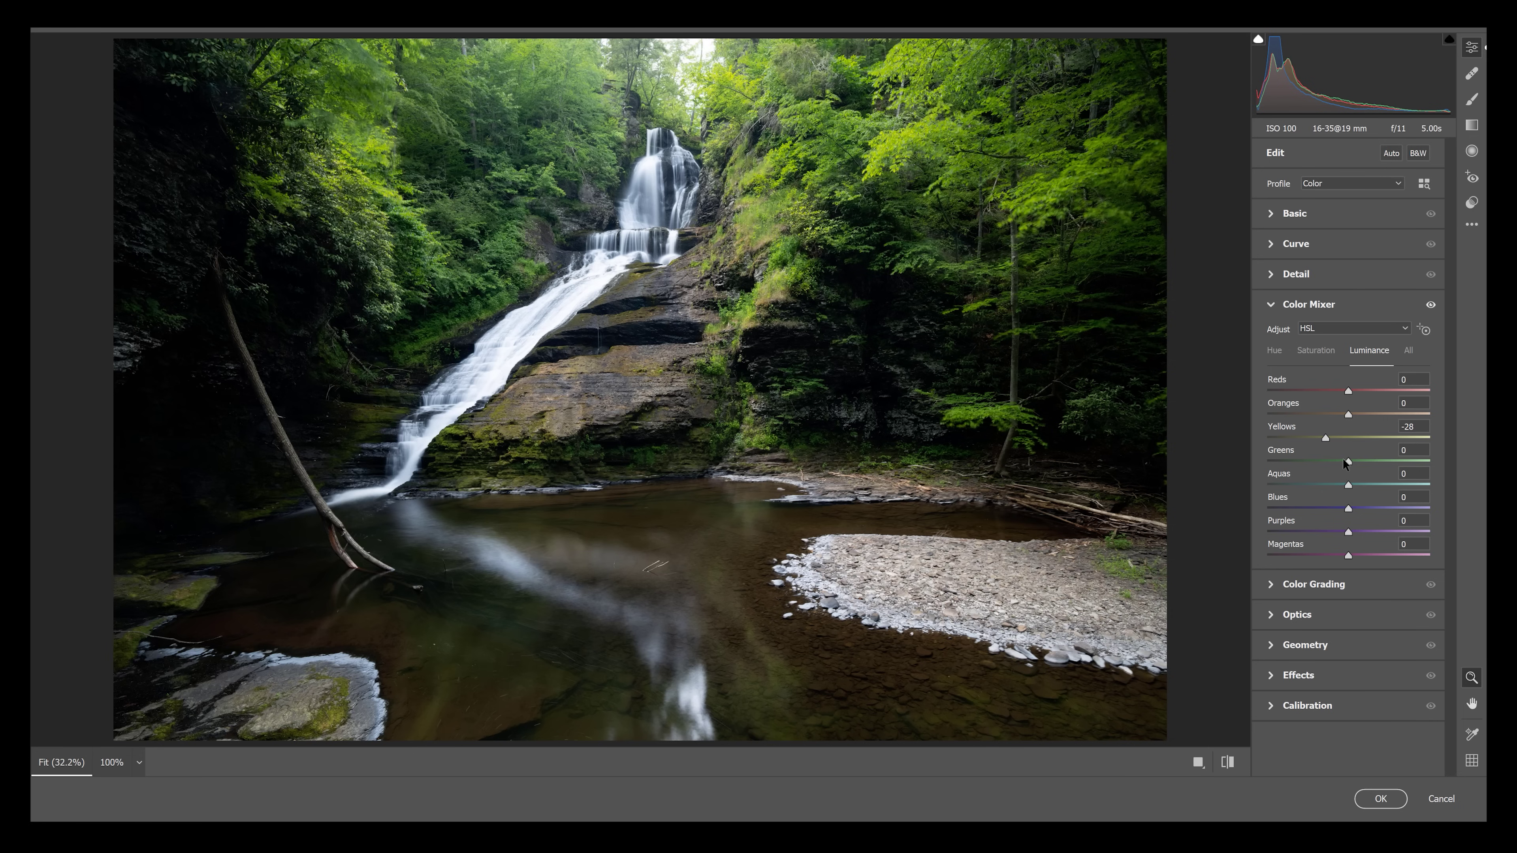
mouse_move(1346, 460)
left_mouse_down()
mouse_move(1399, 460)
mouse_move(1338, 467)
left_mouse_up()
In the Color Mixer's saturation settings, set Greens to about +28 and raise Yellows slightly.
left_click(1323, 352)
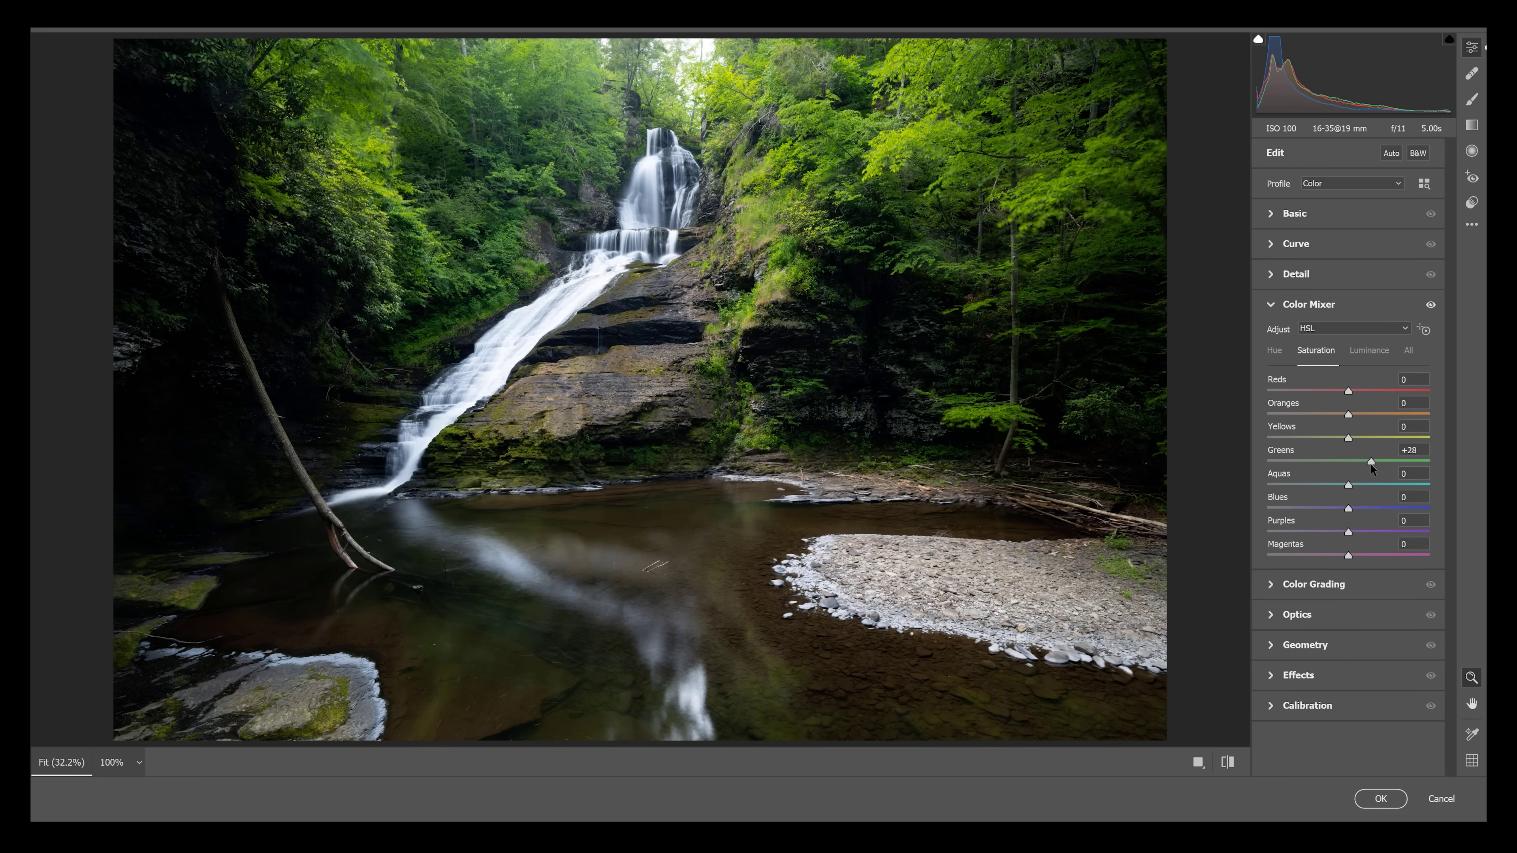
left_click_drag(1350, 441, 1363, 441)
Set Sharpening to 35 while checking the rock face at 100%, and apply the Camera Raw adjustments to the merged layer.
left_click(1271, 275)
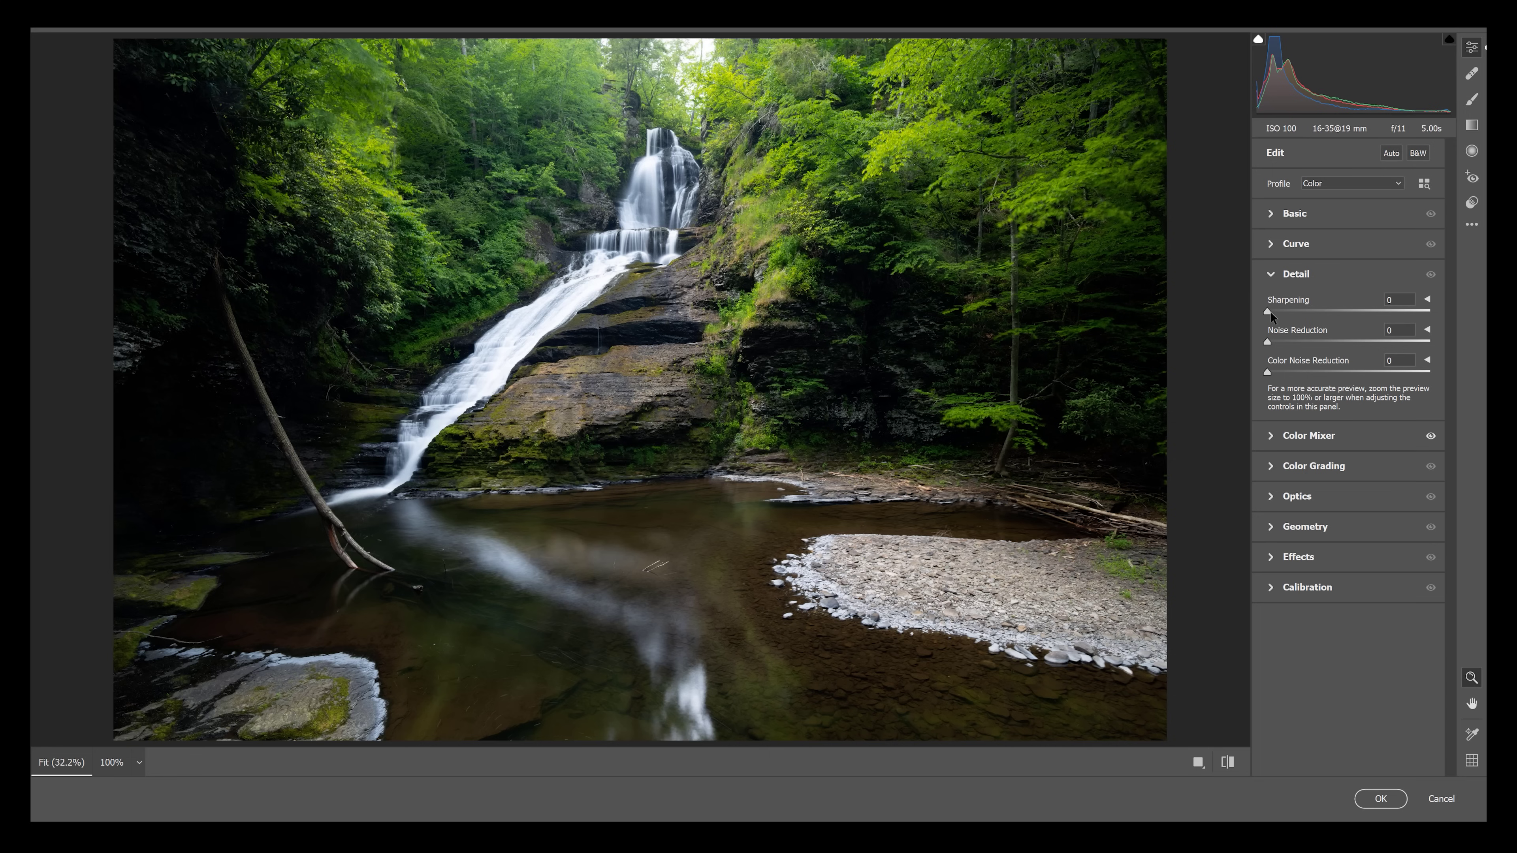
left_click_drag(1267, 311, 1304, 311)
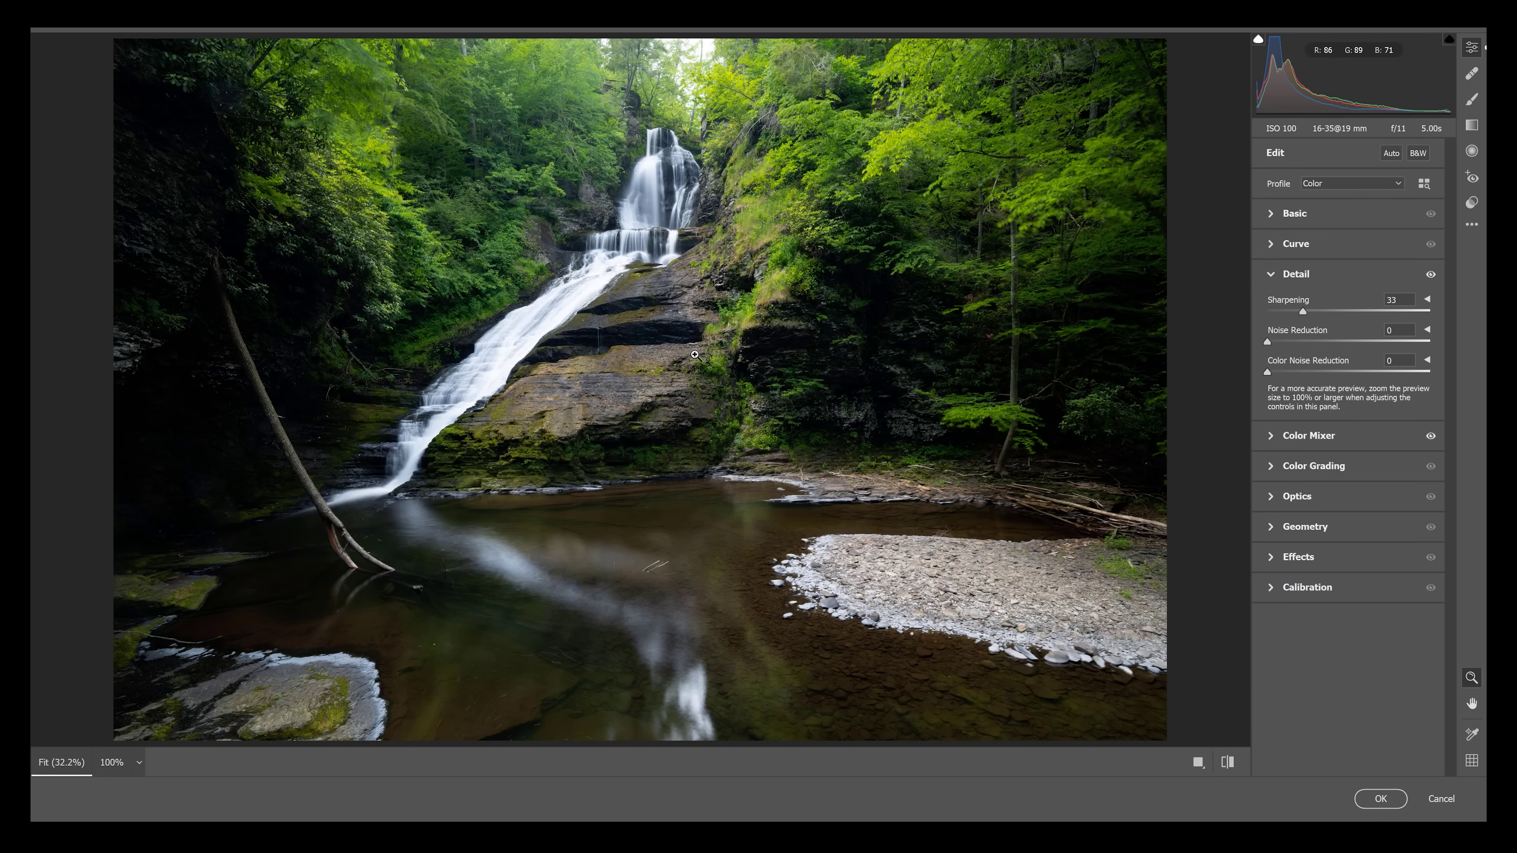
left_click(634, 355)
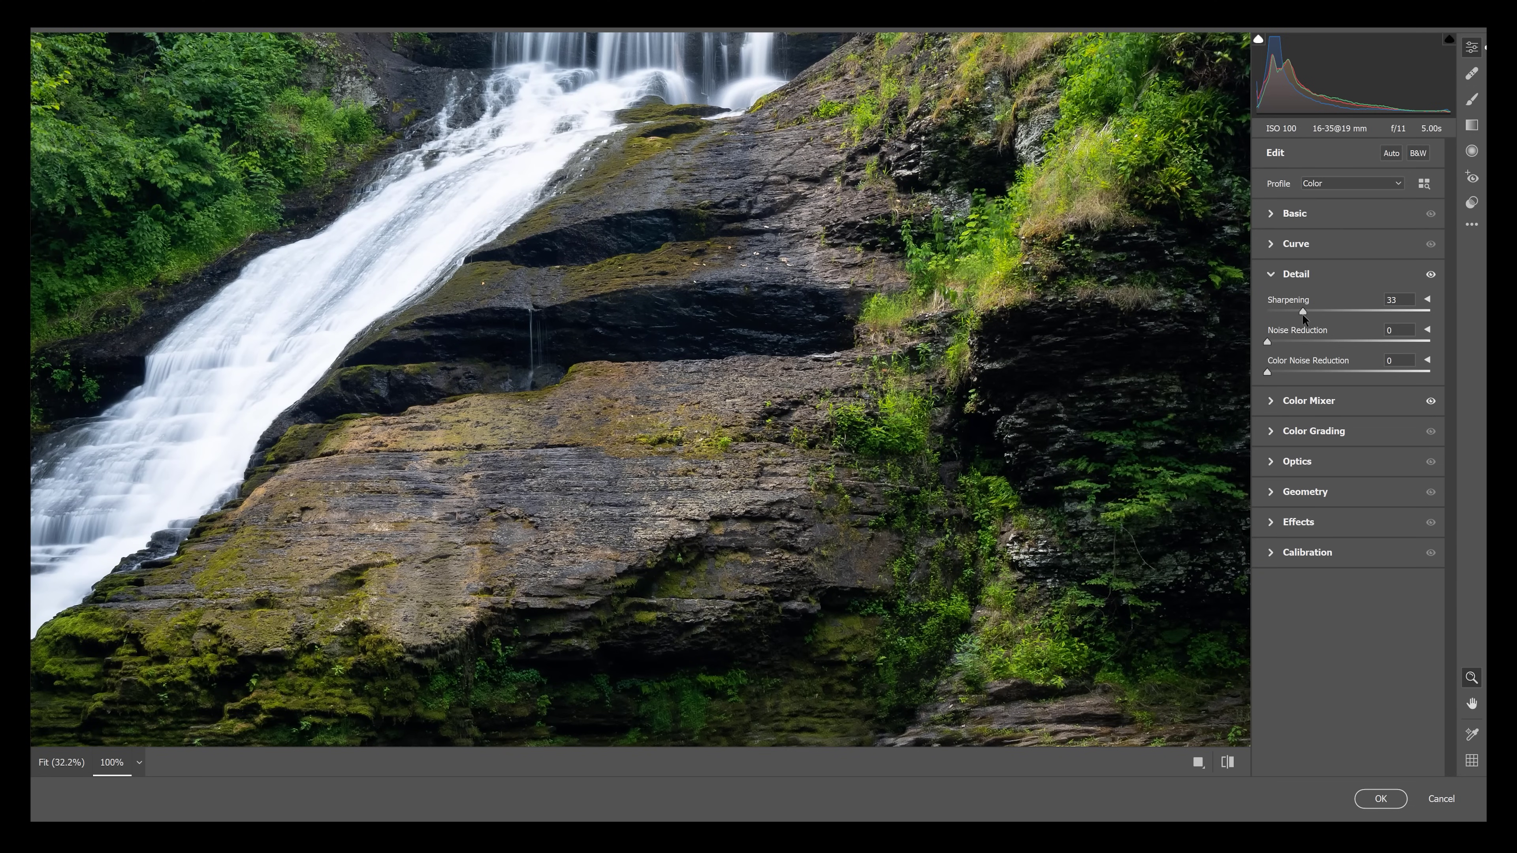
left_click_drag(1303, 315, 1253, 315)
left_click_drag(1324, 314, 1268, 315)
left_click_drag(1292, 312, 1289, 313)
left_click(729, 366, "alt")
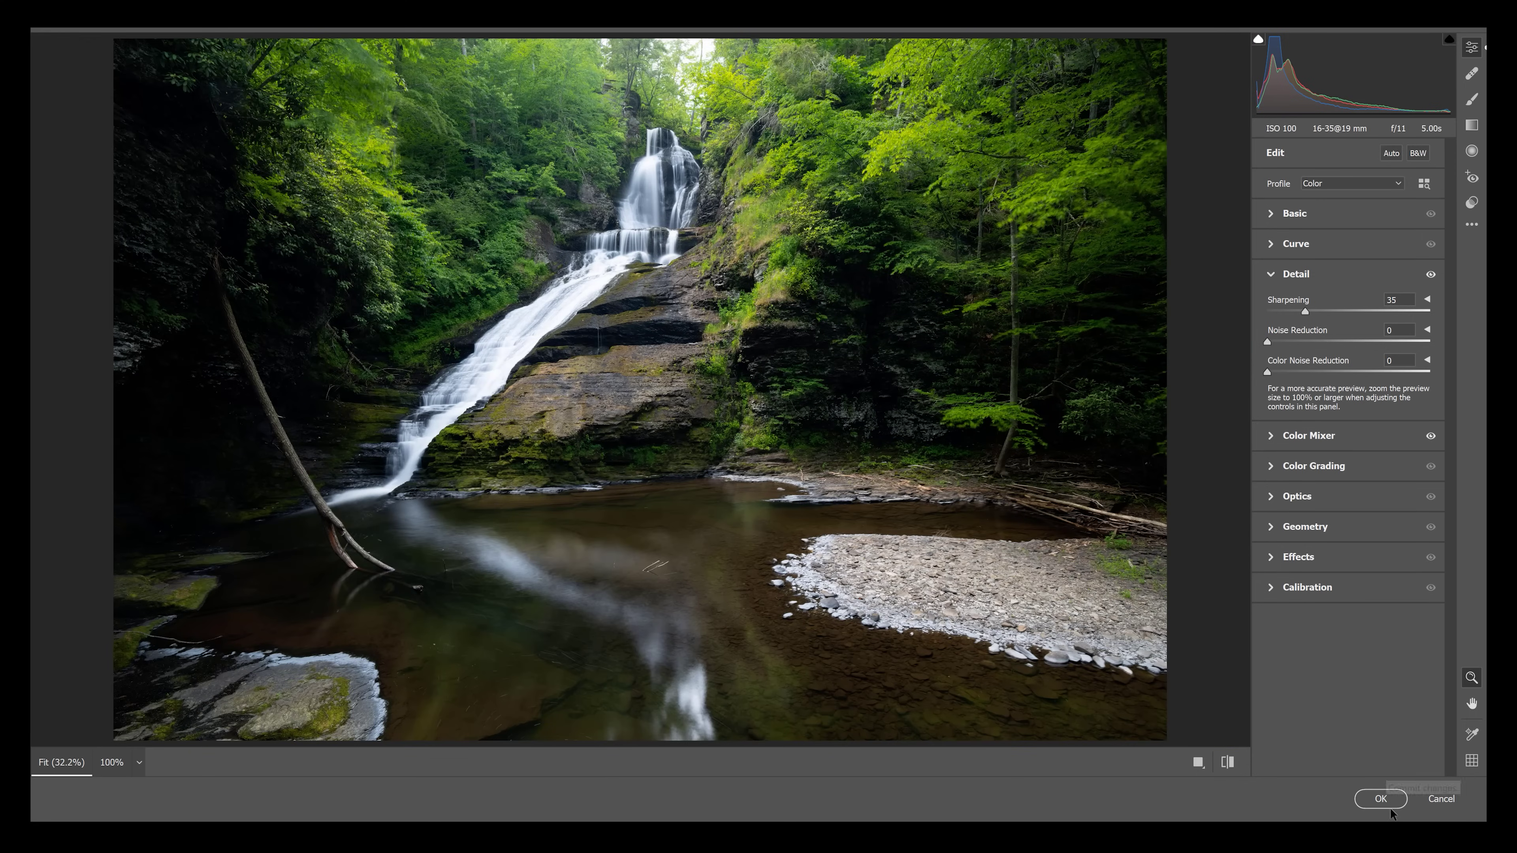
left_click(1377, 801)
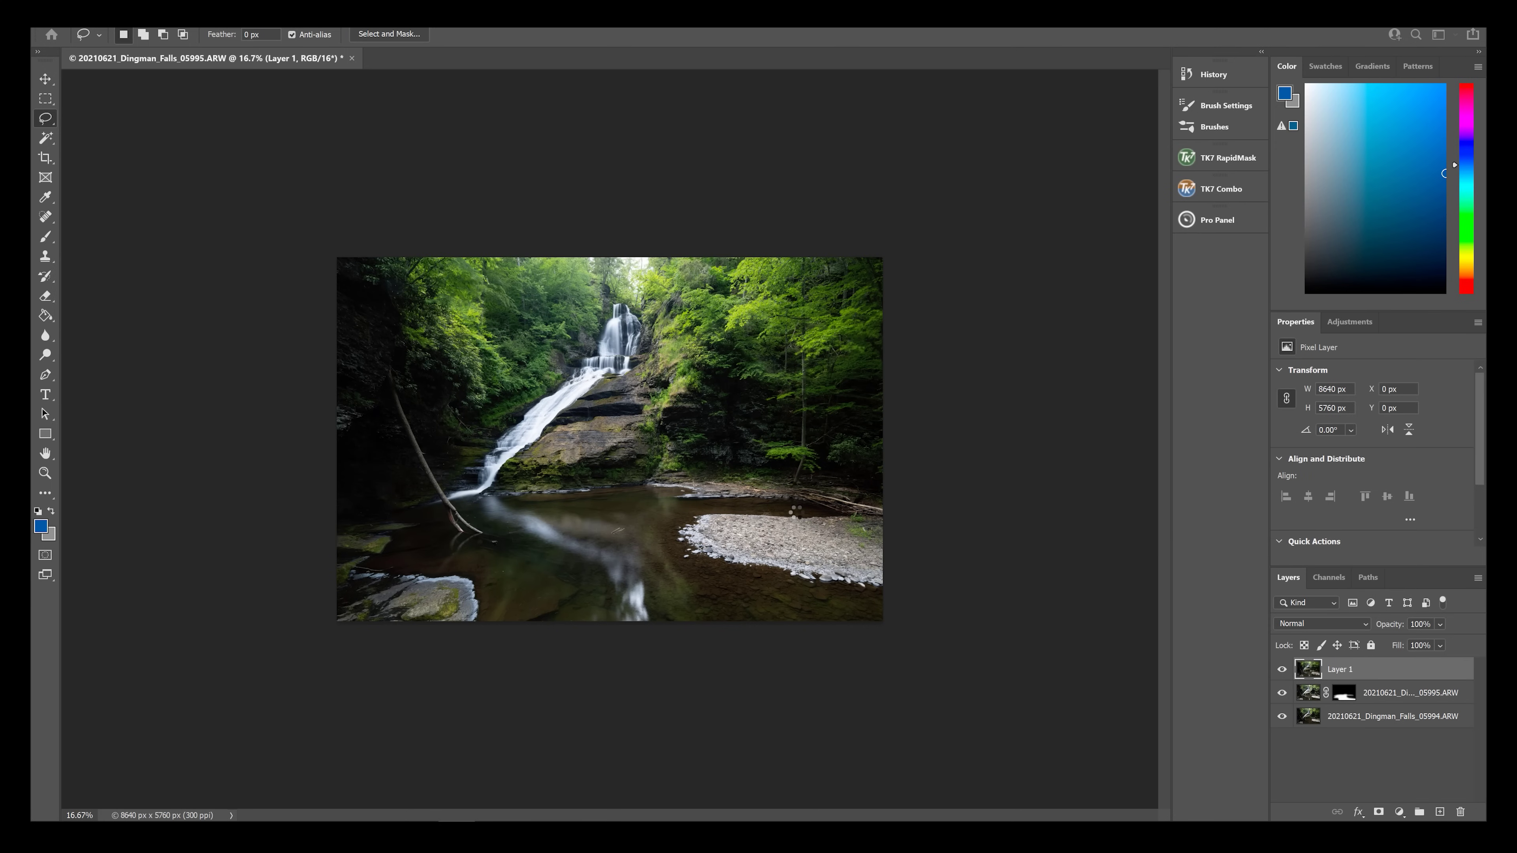
Enlarge the photo in the window and compare it with the filtered Layer 1 hidden and shown.
left_click(45, 473)
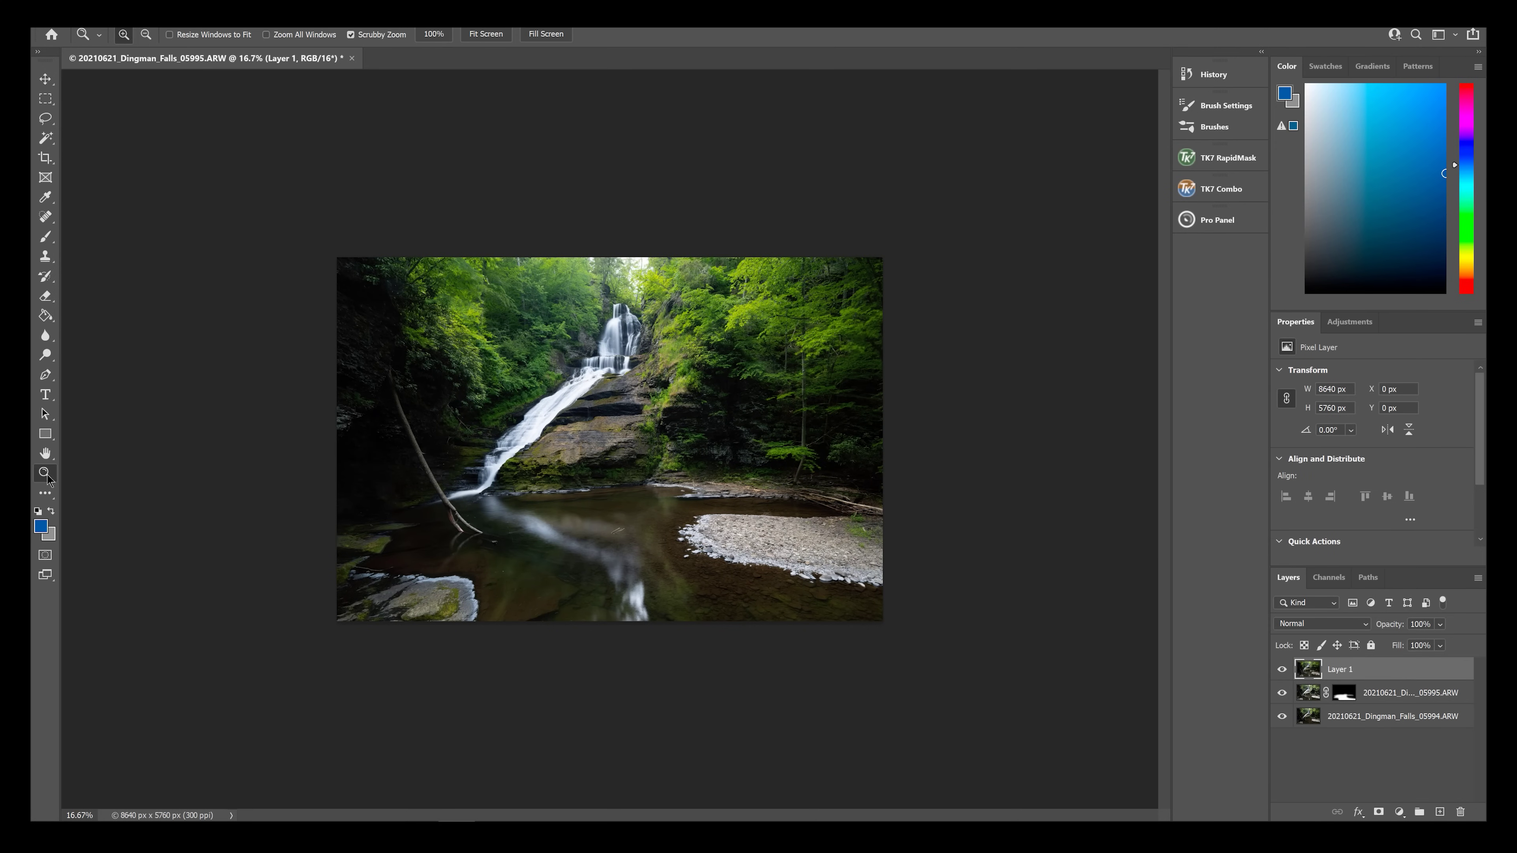
left_click(602, 432)
left_click(602, 432)
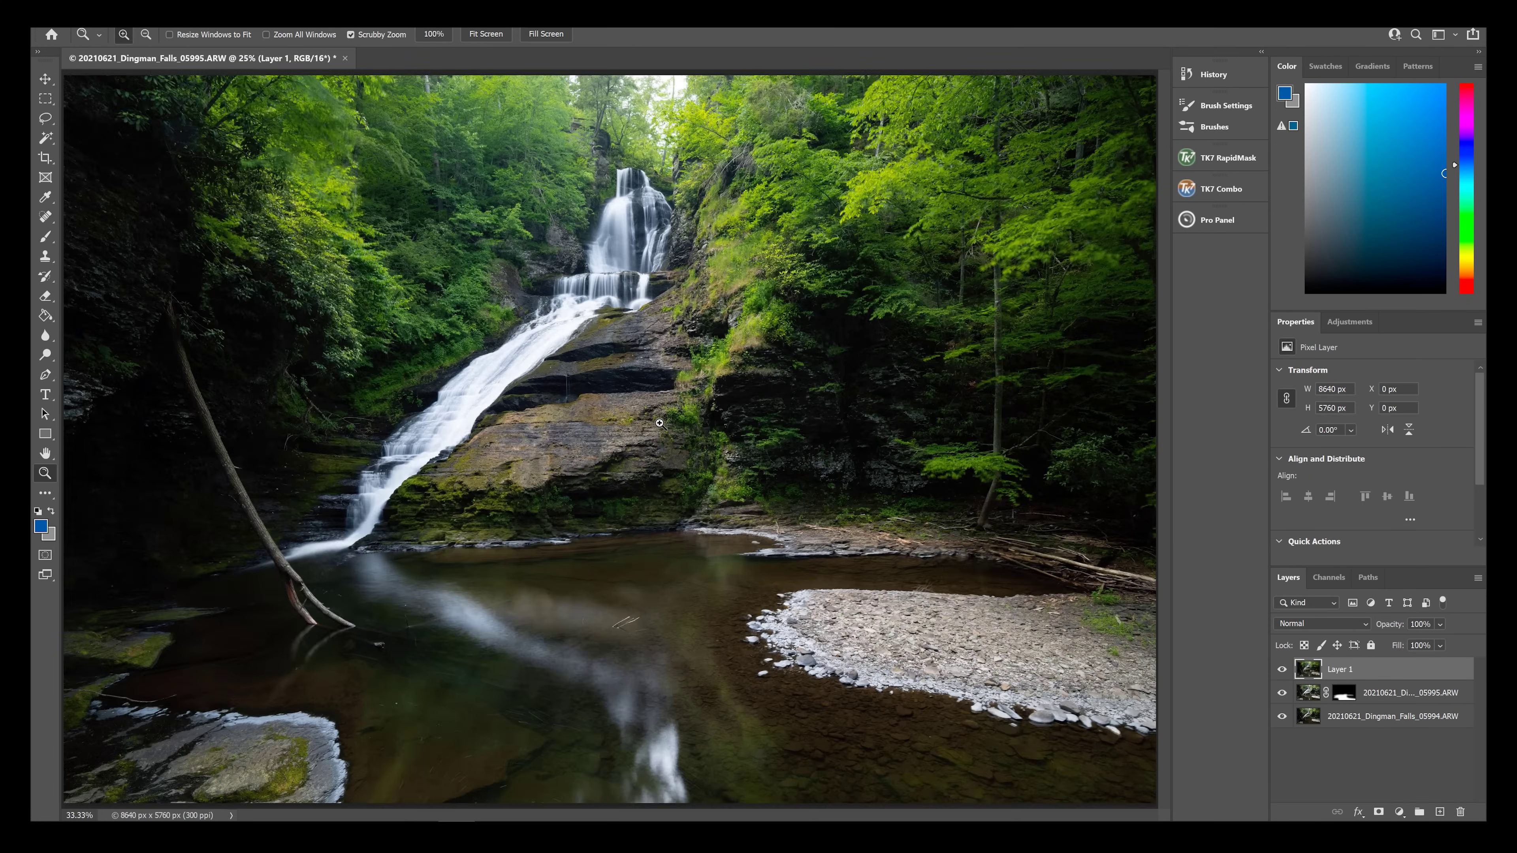
left_click(691, 418, "alt")
left_click(683, 419)
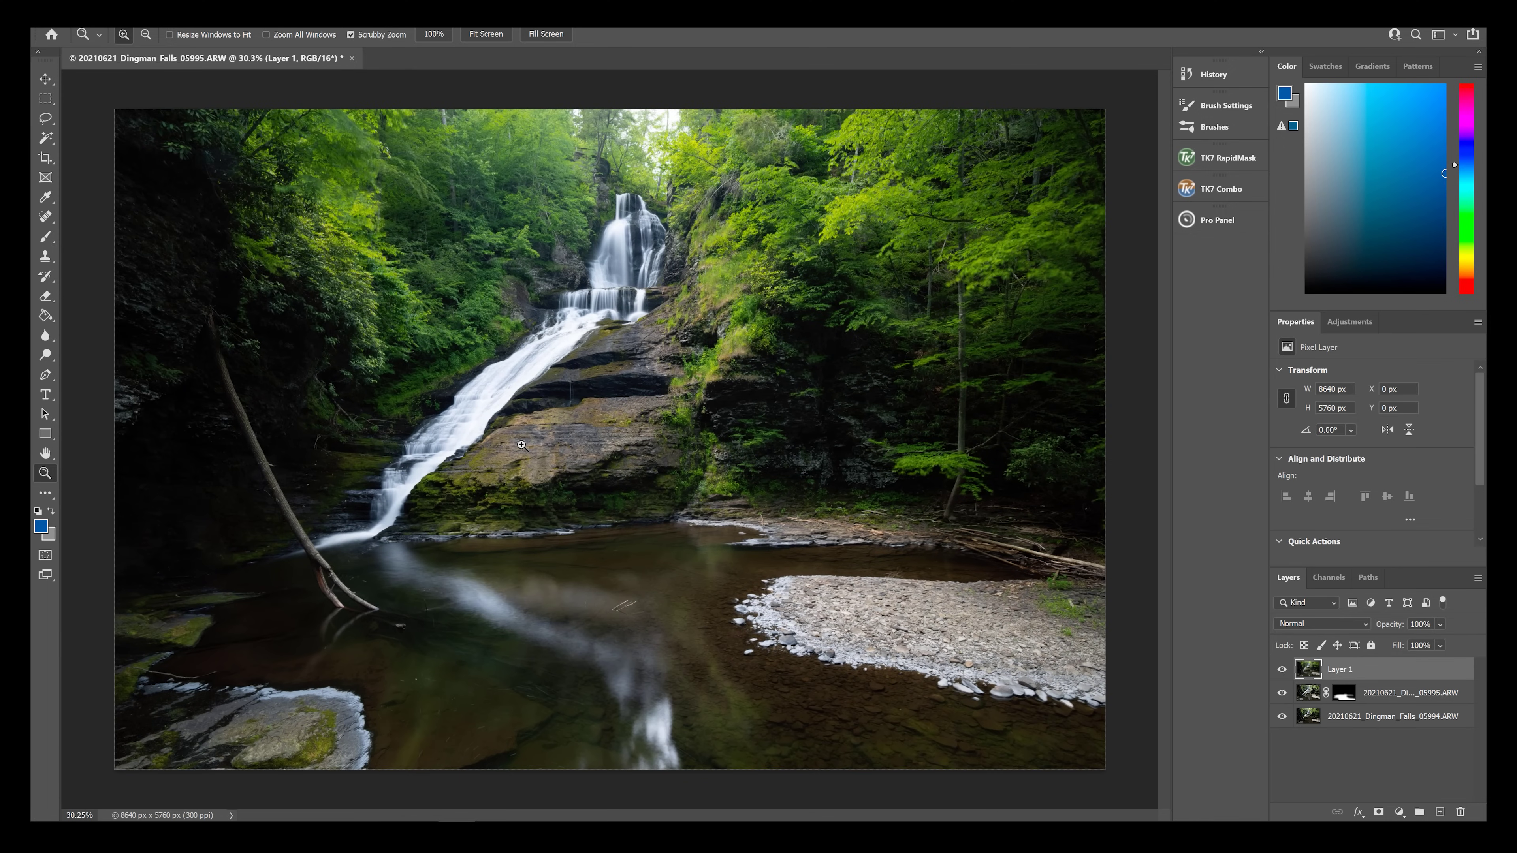
left_click(1283, 670)
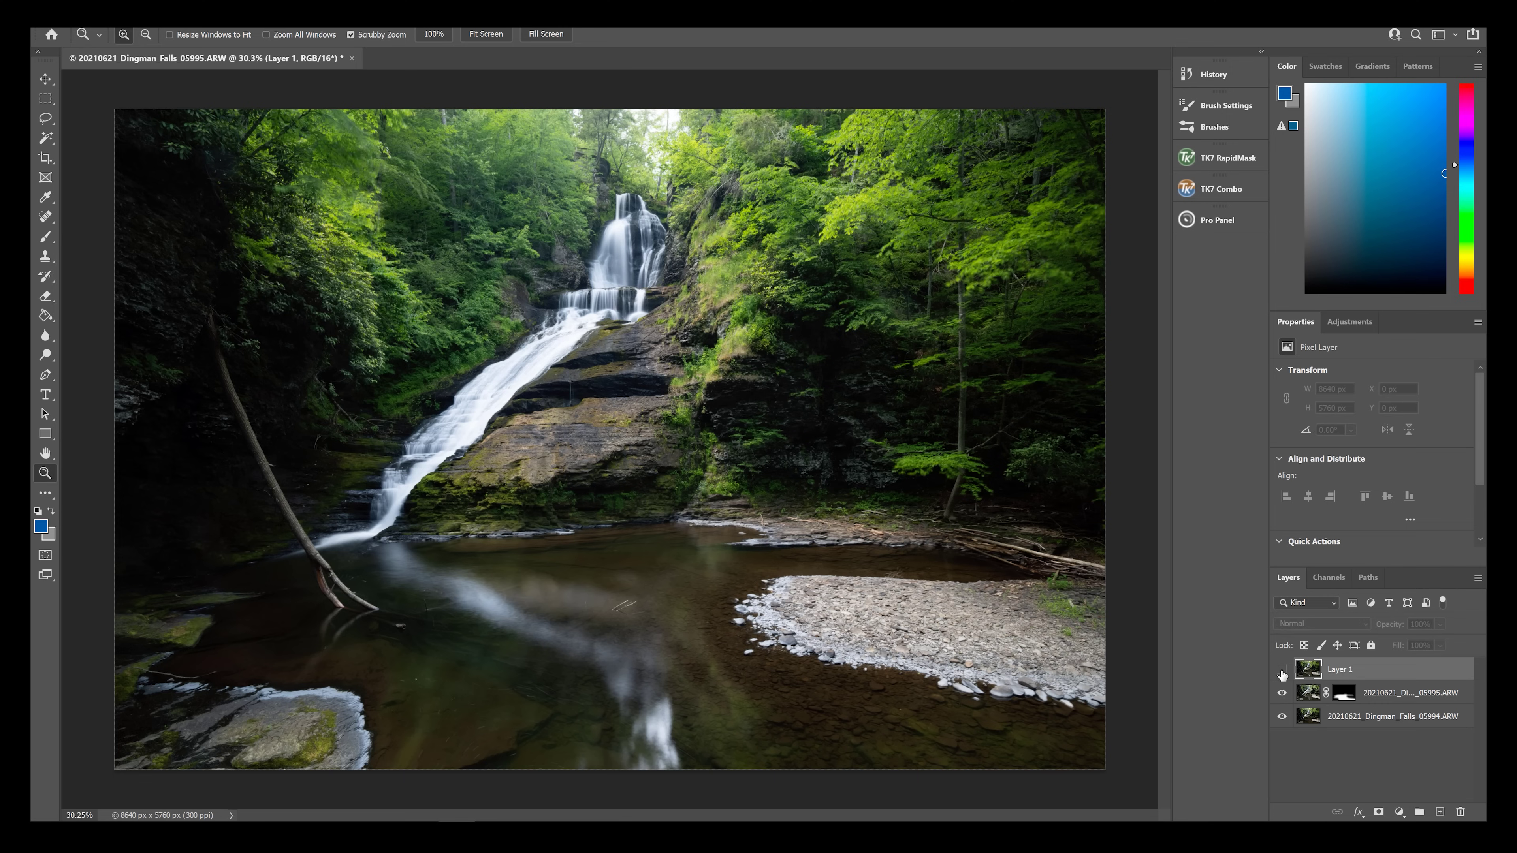
left_click(1283, 672)
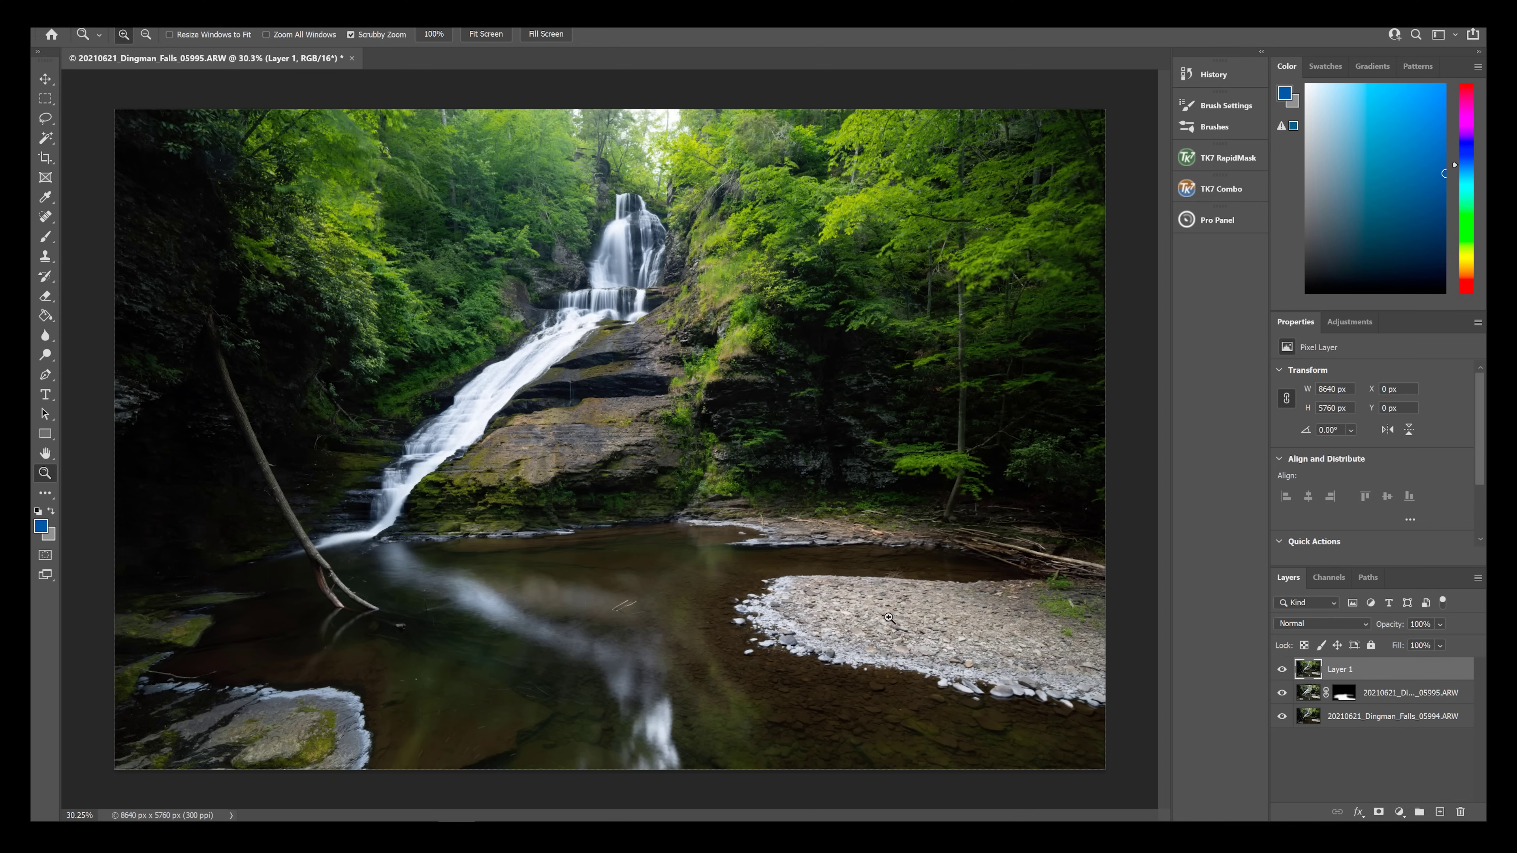
Remove small bright specks from the dark pool water near the leaning branch with the content-aware Spot Healing Brush.
left_click(440, 653)
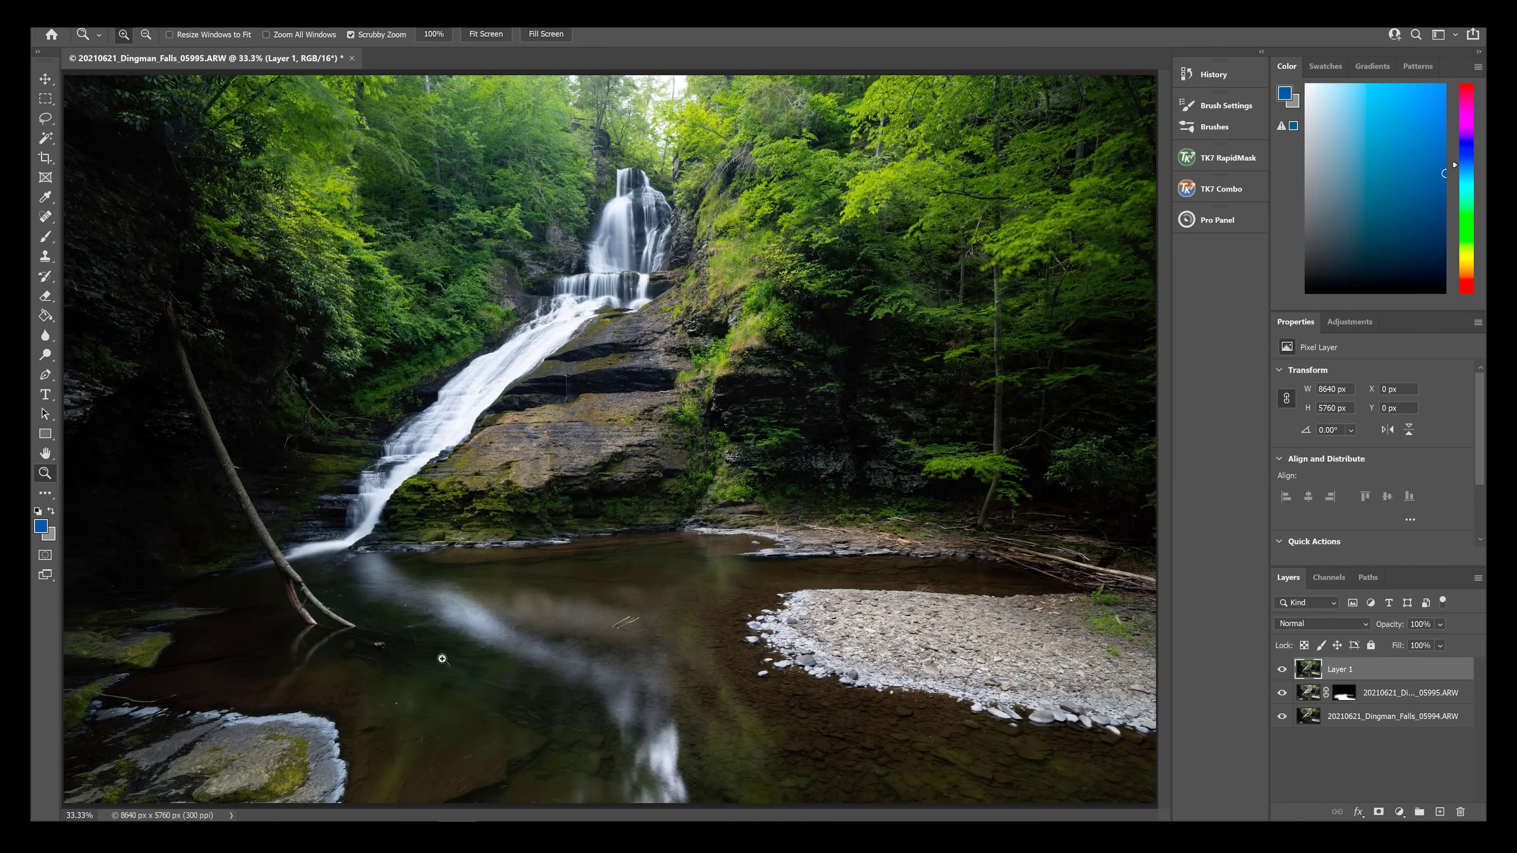
left_click(463, 668)
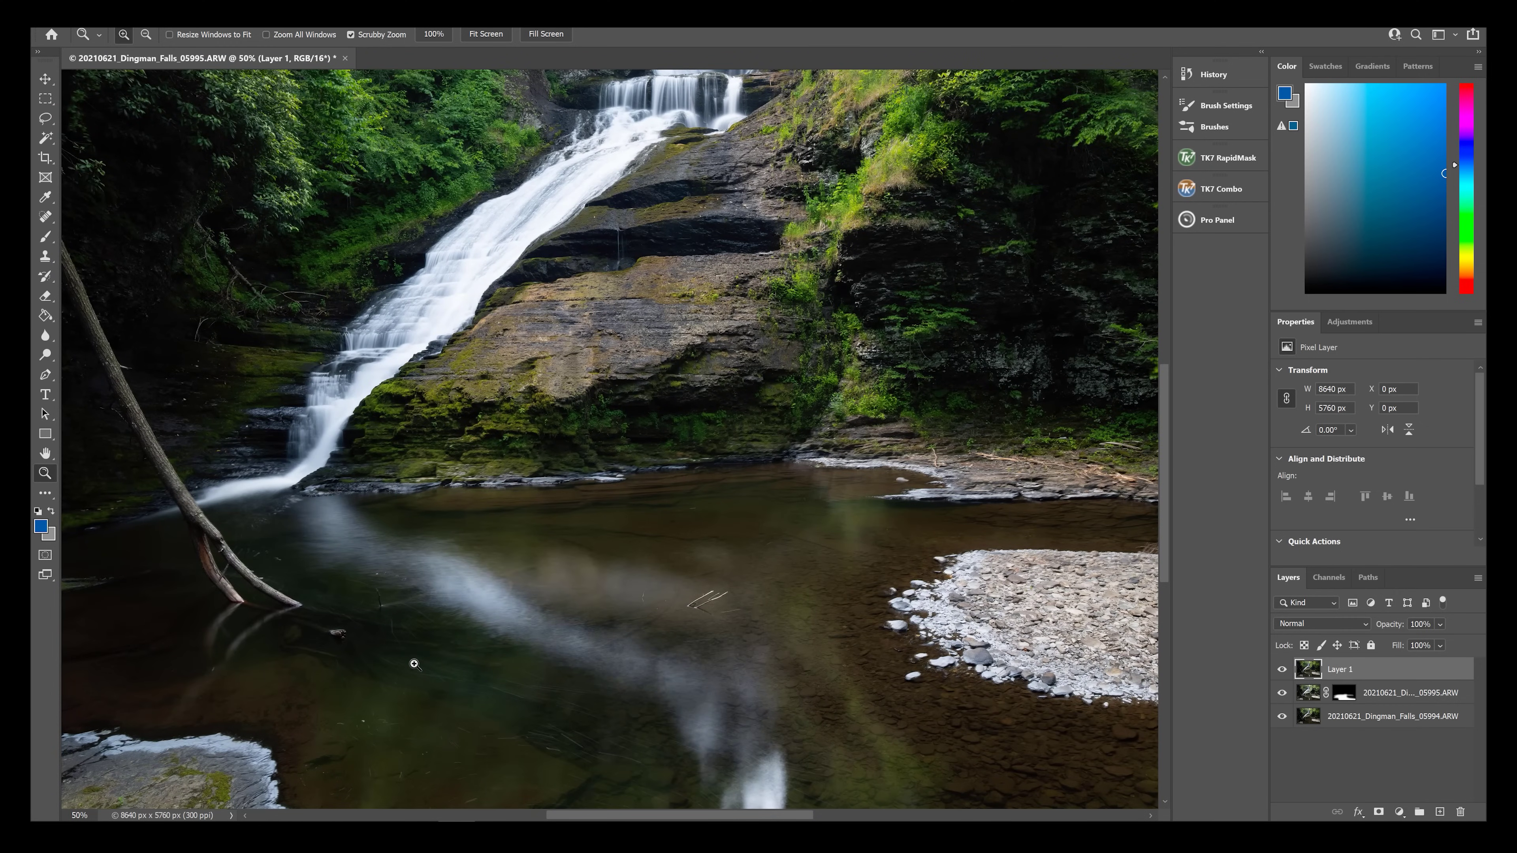
left_click_drag(406, 671, 646, 595)
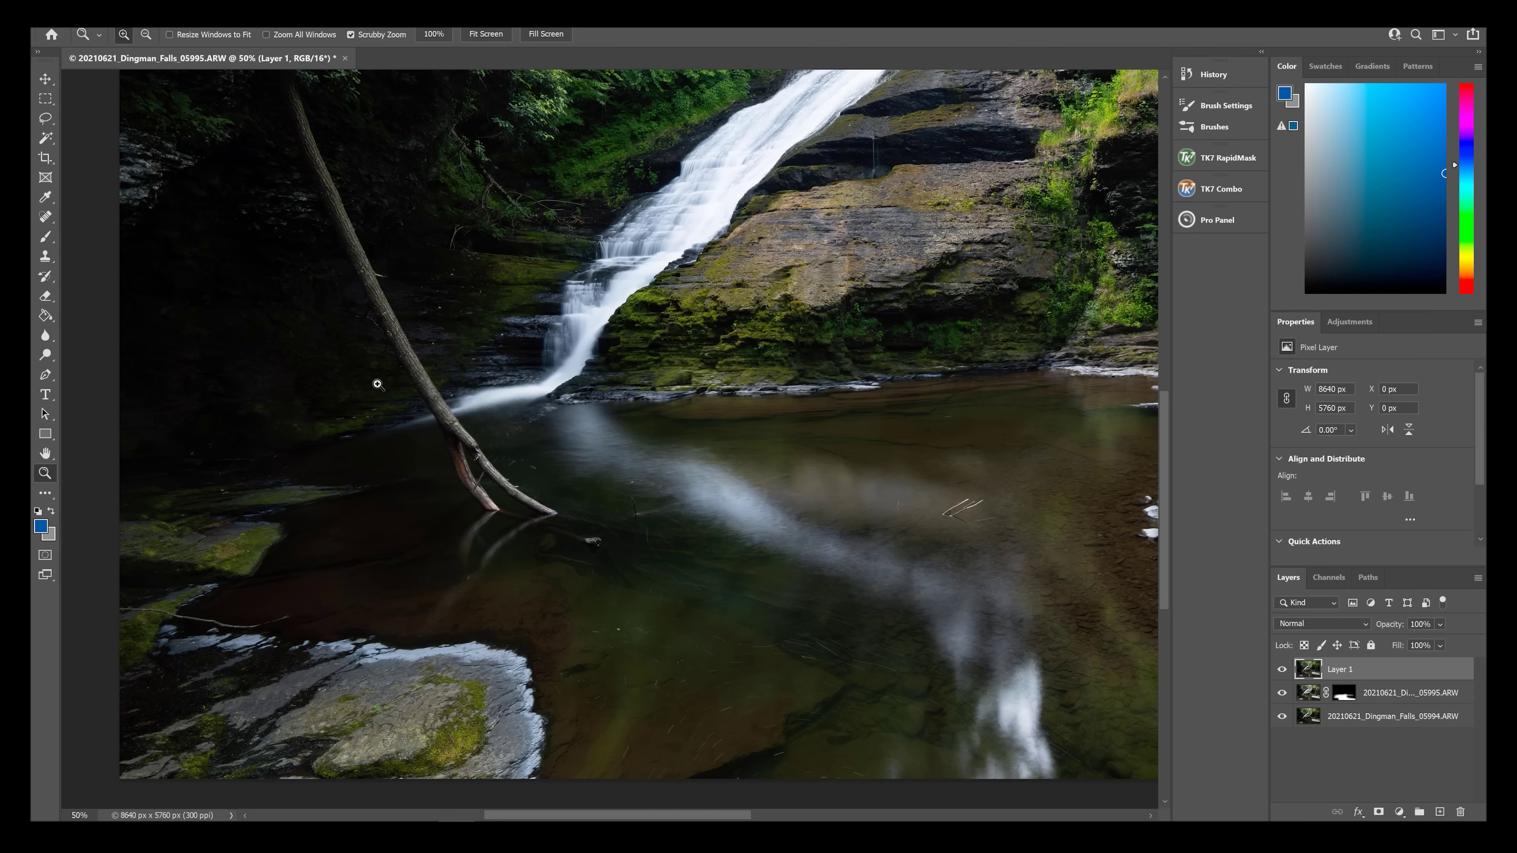
left_click(46, 218)
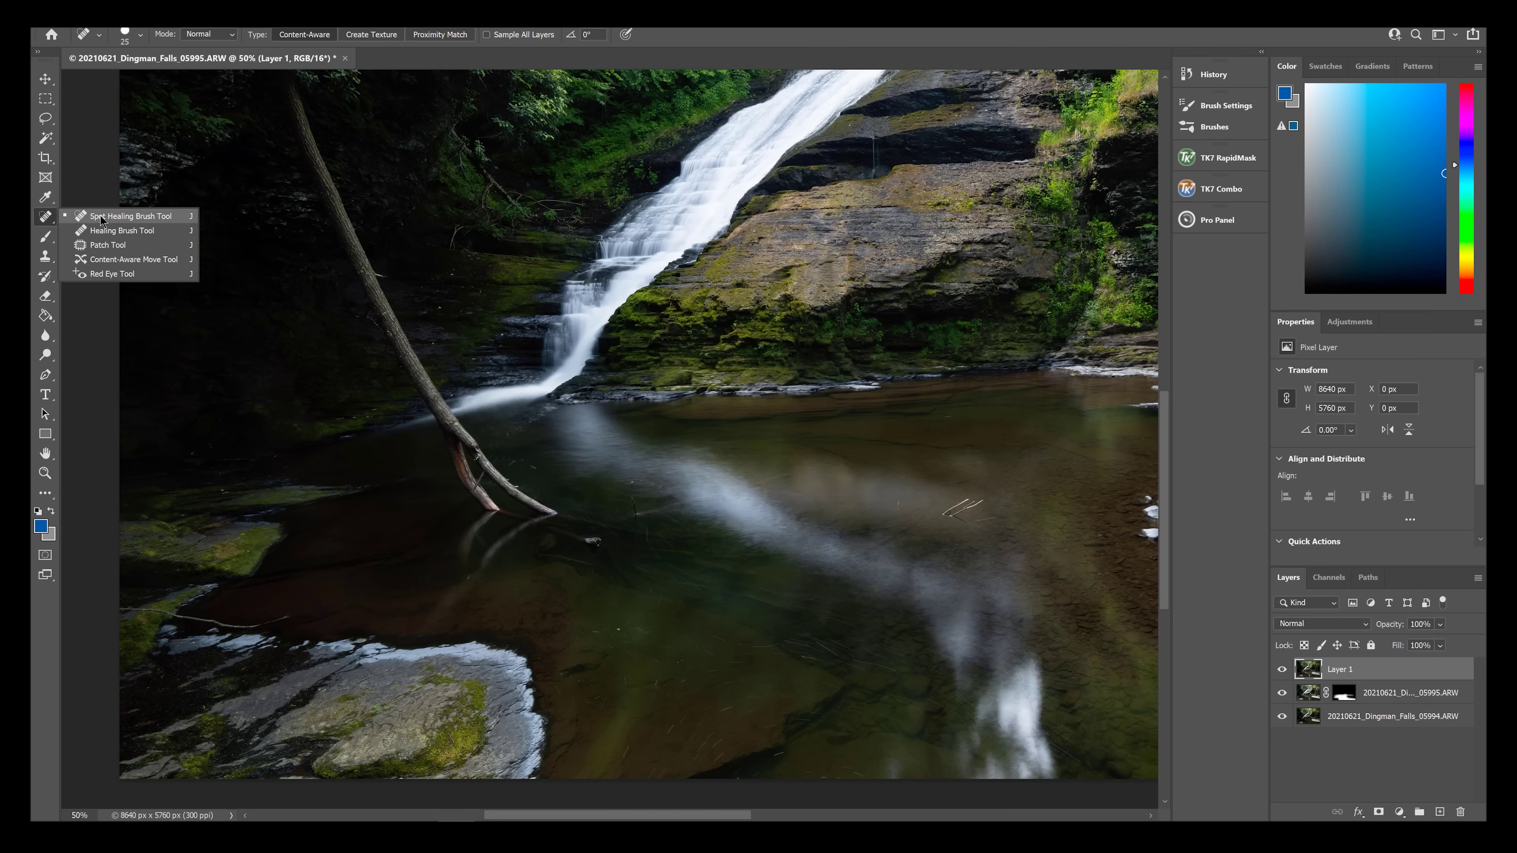
left_click(126, 216)
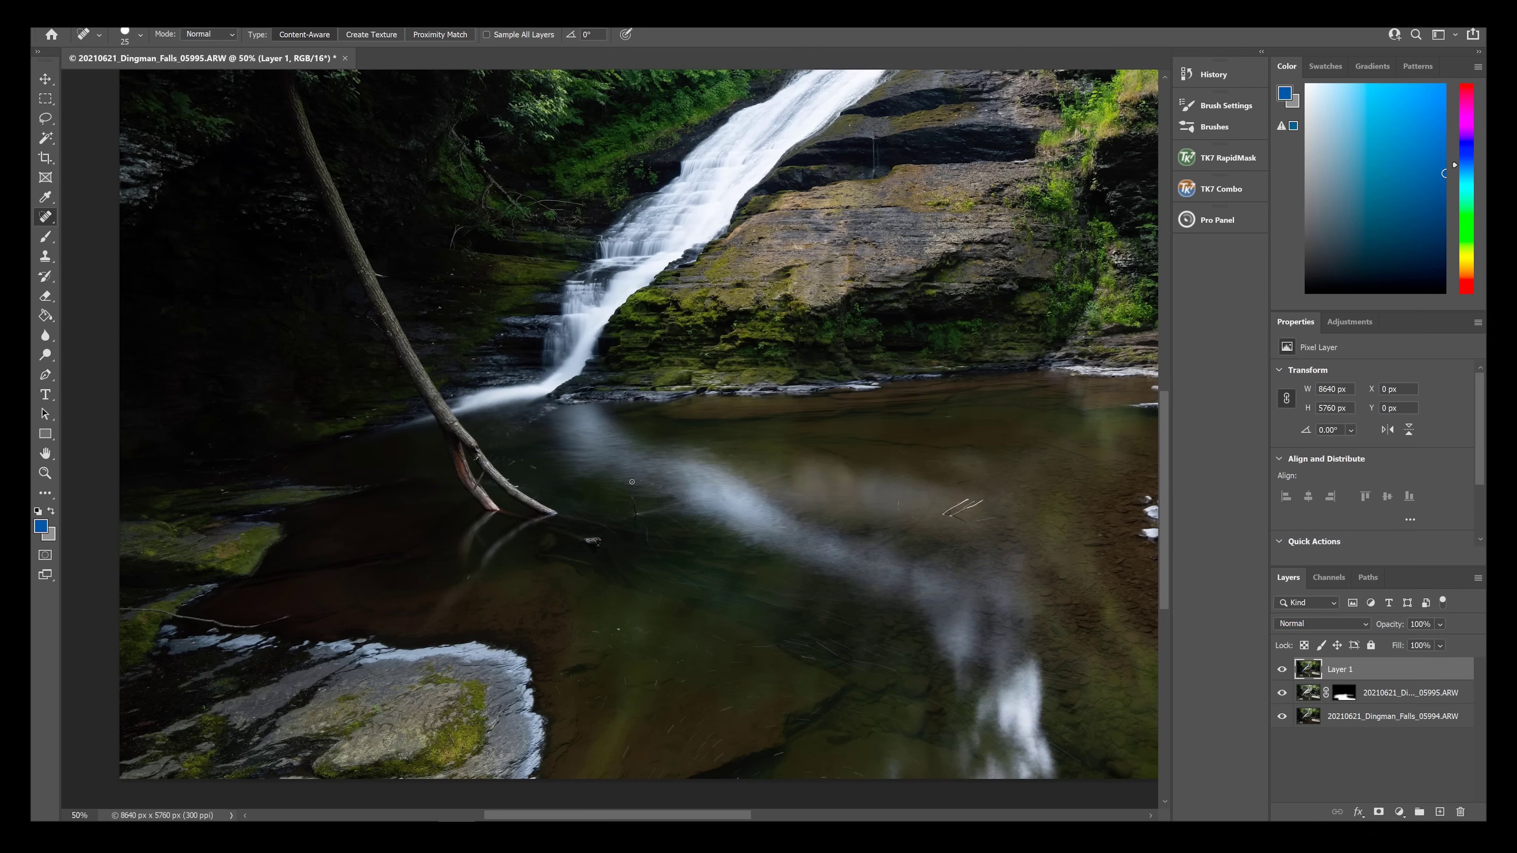
left_click(618, 631)
left_click(531, 465)
Remove the pale twigs, their reflection and the nearby specks from the middle of the pool with the Spot Healing Brush.
left_click_drag(1011, 520, 908, 535)
key("z")
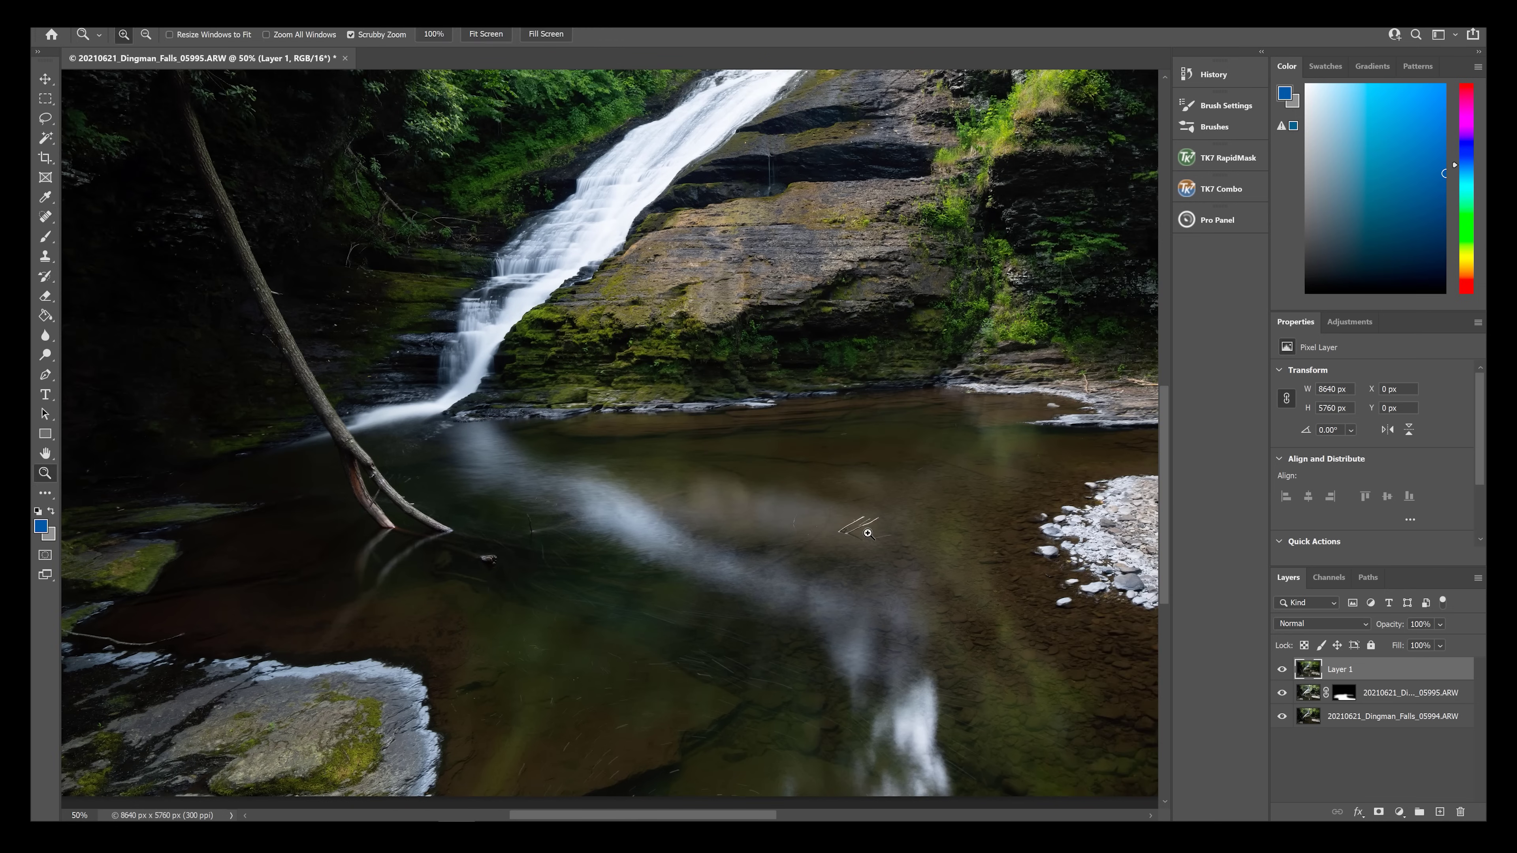
left_click(860, 527)
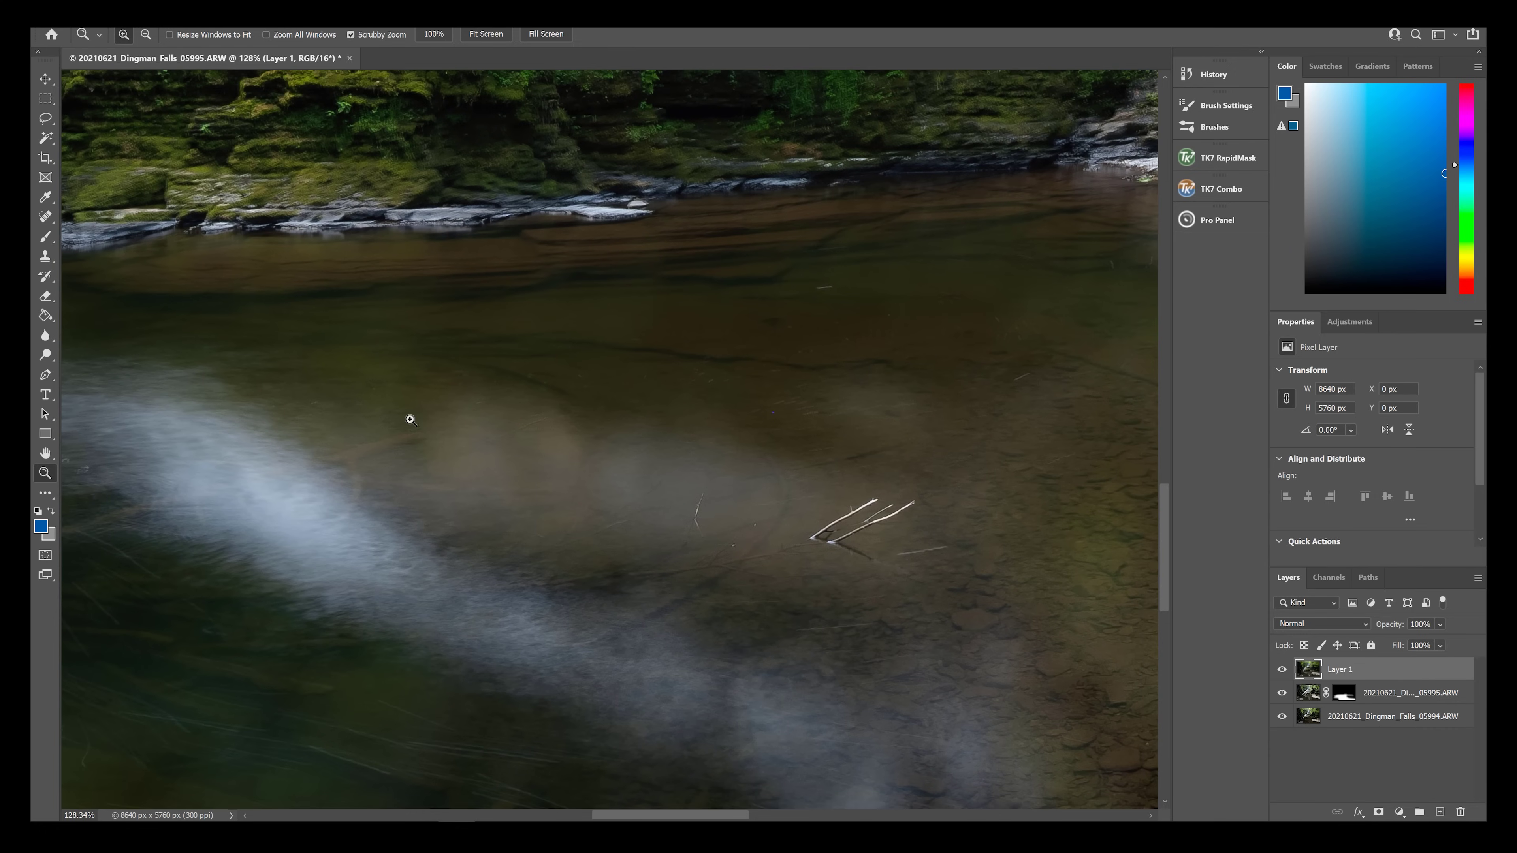
left_click(45, 216)
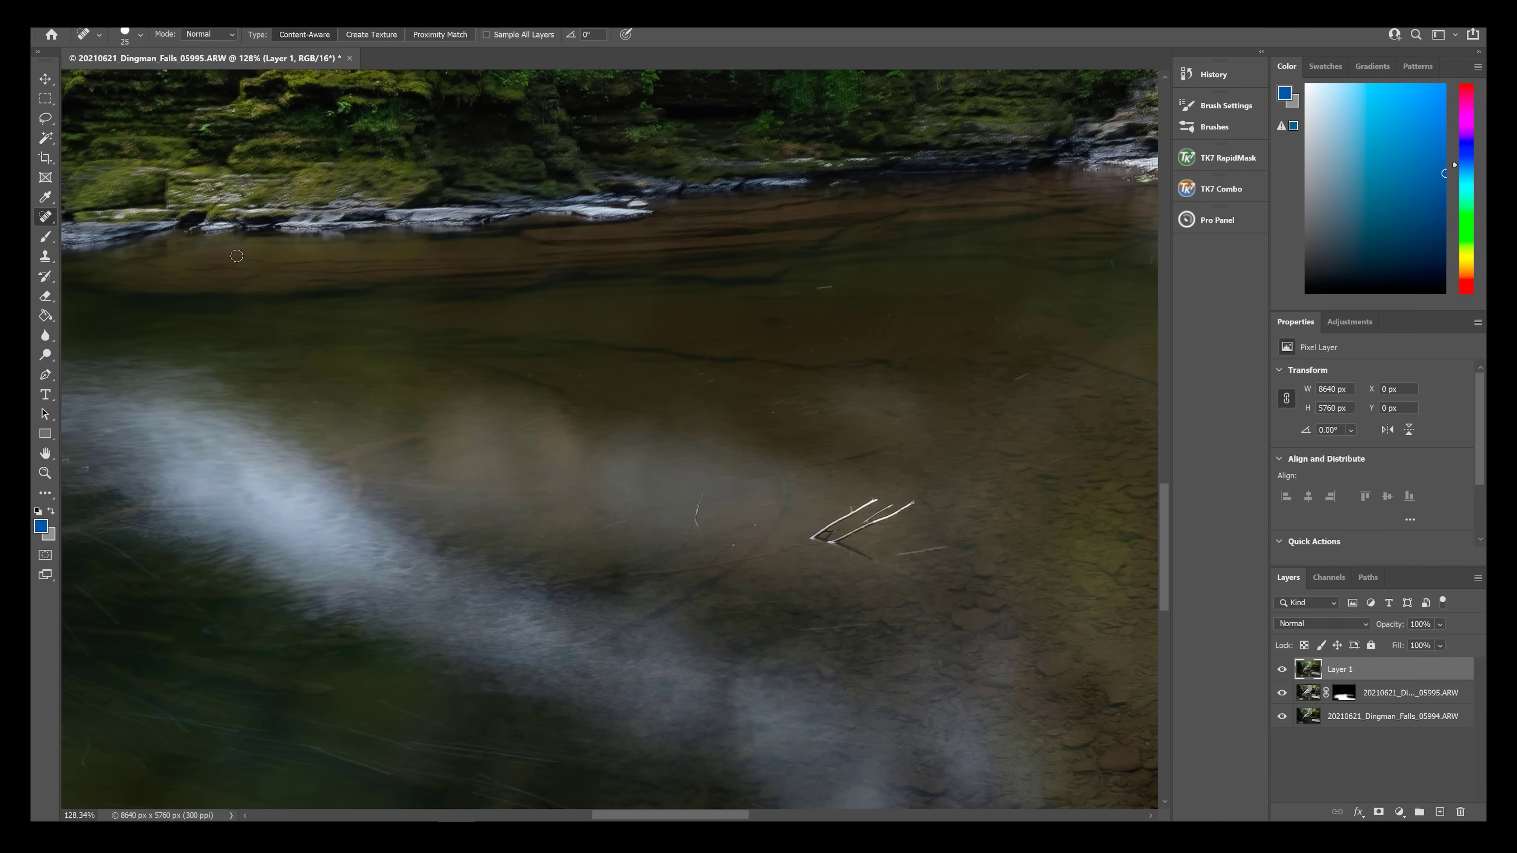
mouse_move(873, 502)
left_mouse_down()
mouse_move(810, 541)
mouse_move(833, 531)
left_mouse_up()
mouse_move(861, 524)
left_mouse_down()
mouse_move(914, 501)
mouse_move(831, 542)
mouse_move(876, 561)
left_mouse_up()
left_click_drag(898, 555, 950, 546)
left_click(736, 544)
mouse_move(699, 531)
left_mouse_down()
mouse_move(702, 494)
mouse_move(687, 541)
left_mouse_up()
left_click_drag(765, 373, 720, 445)
key("z")
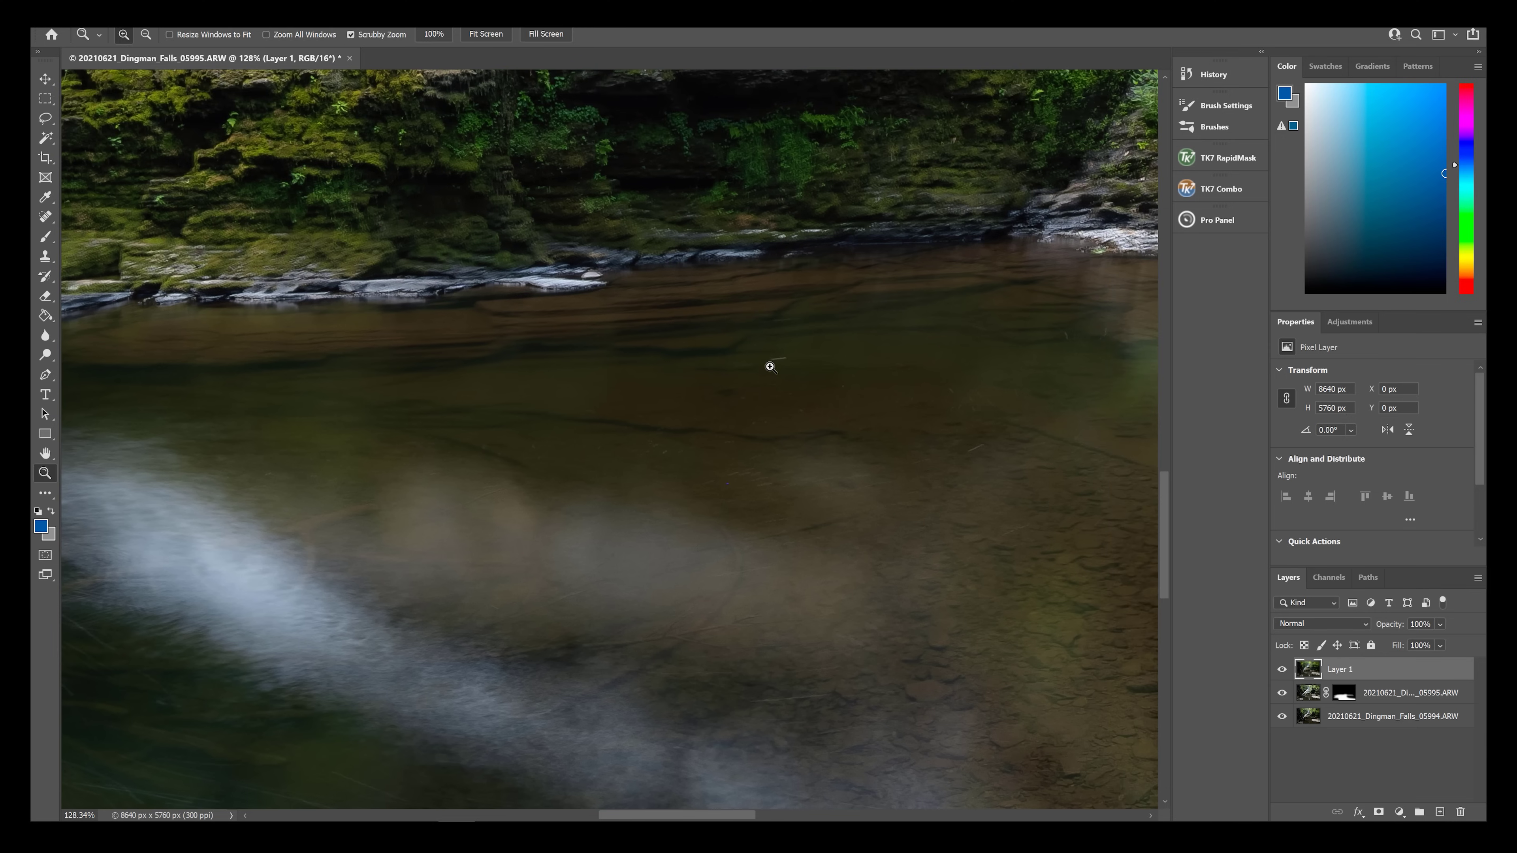
Remove the small pale streak from the far side of the pool and the bright specks along the photo's lower edge with the Spot Healing Brush.
left_click(48, 219)
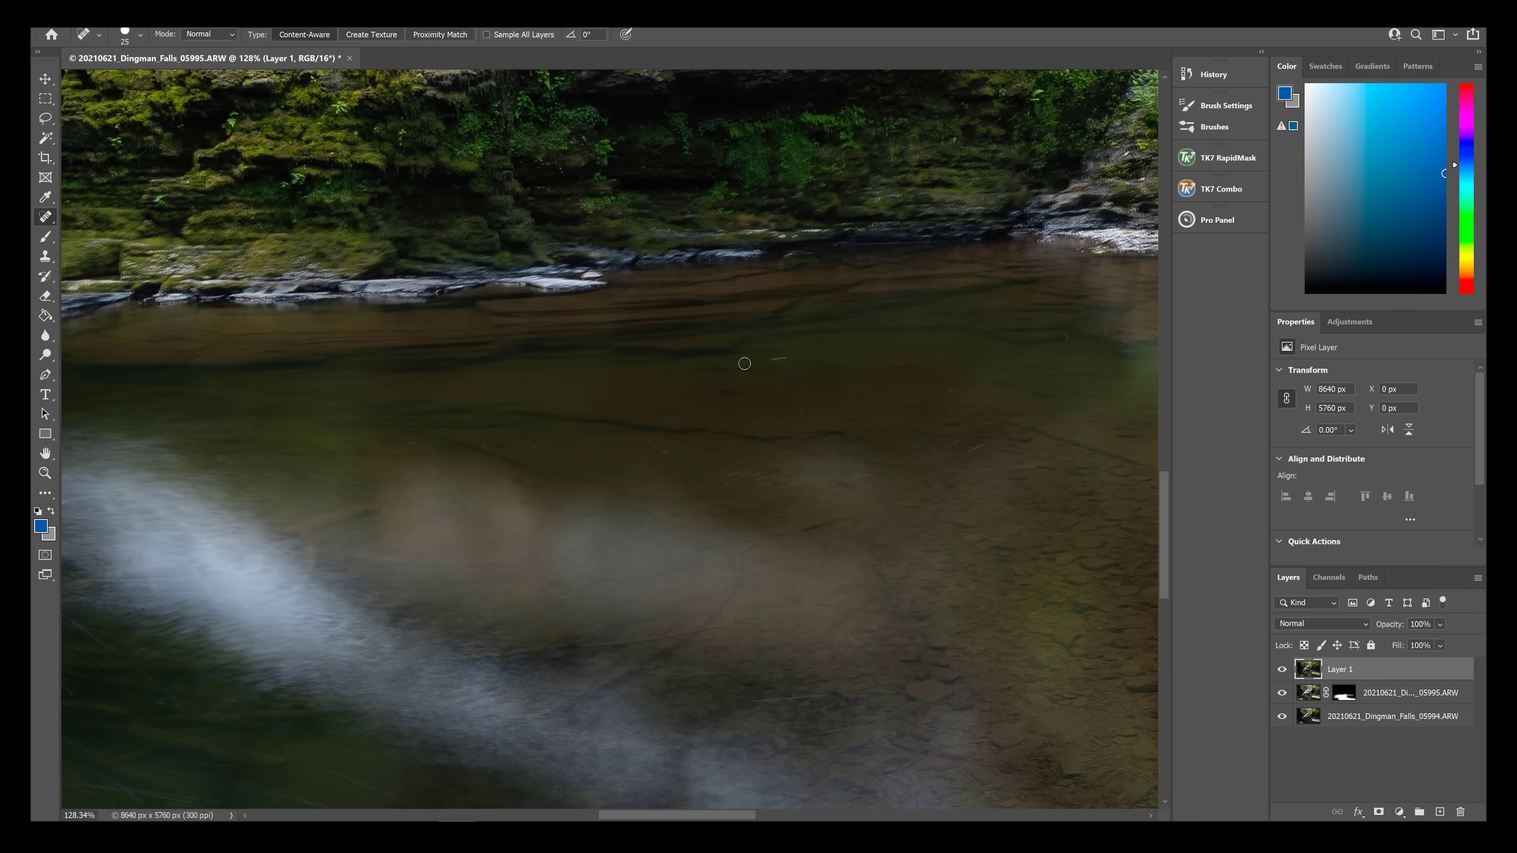
left_click_drag(774, 360, 788, 358)
left_click_drag(701, 610, 844, 444)
left_click_drag(623, 637, 669, 512)
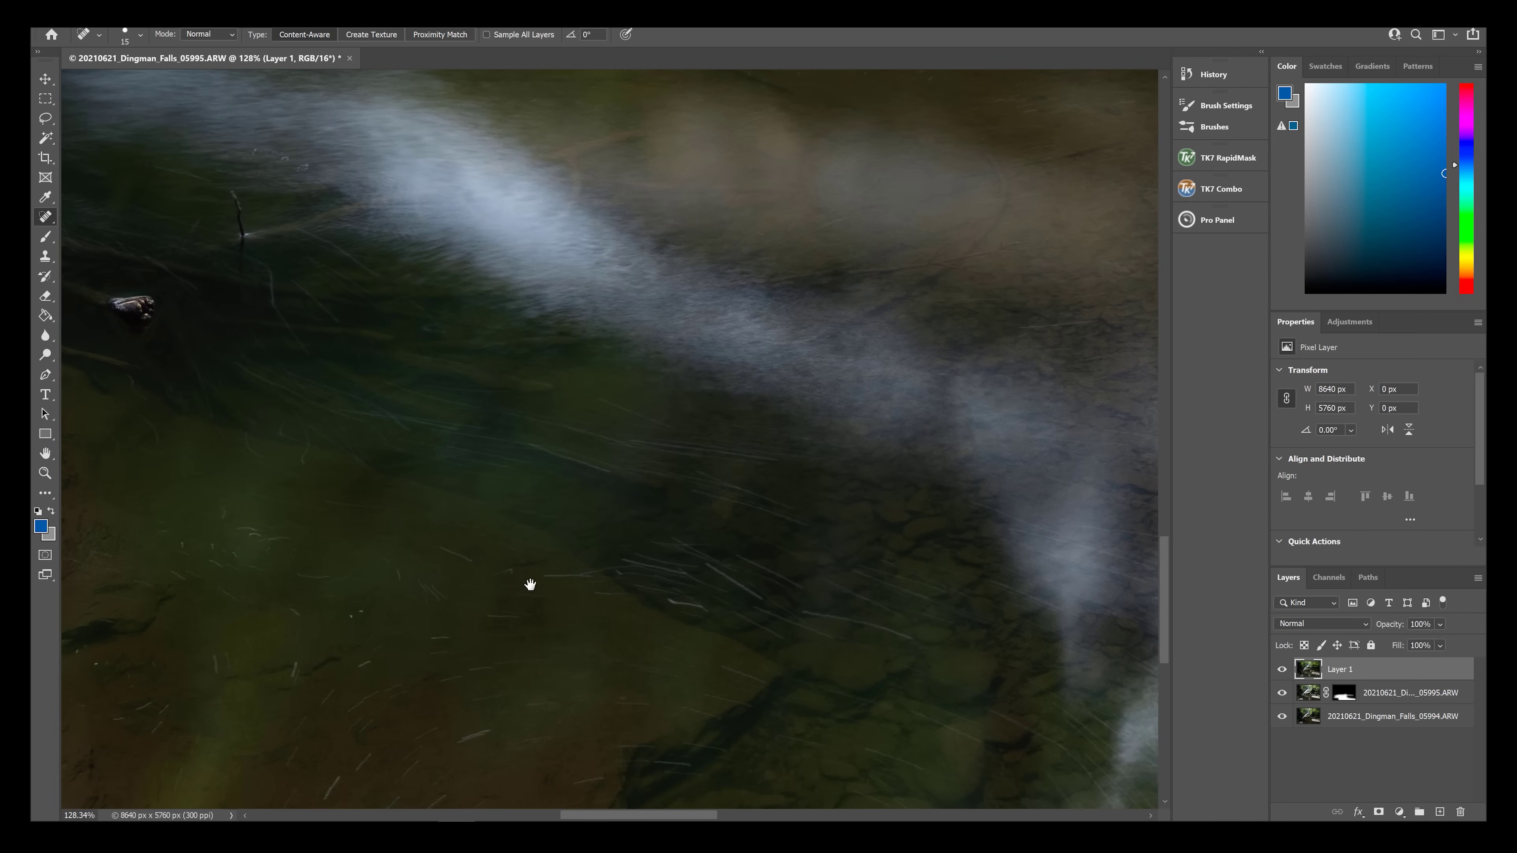
left_click_drag(522, 596, 712, 485)
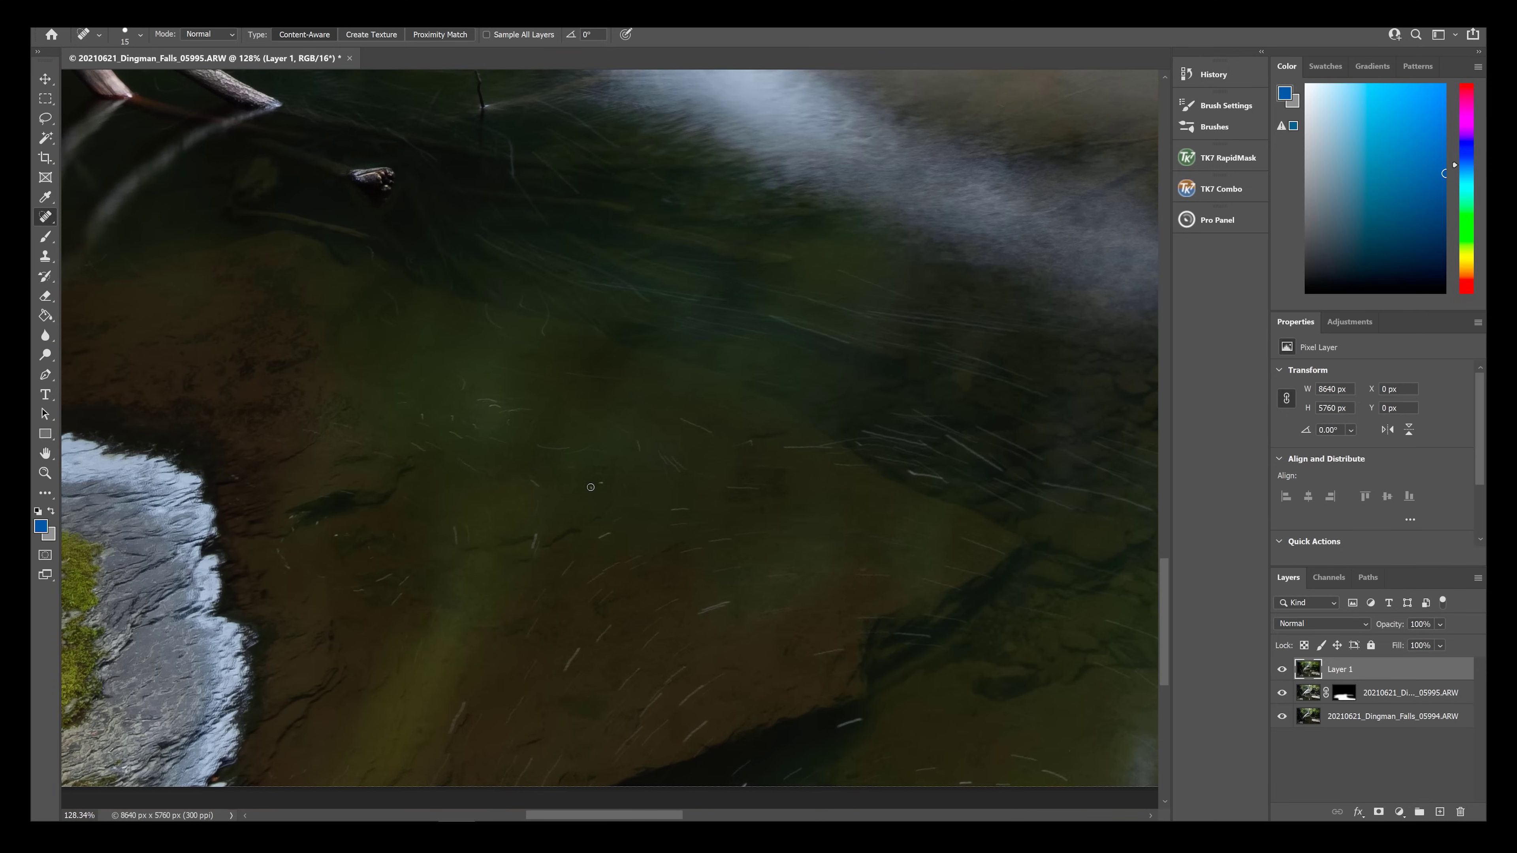
left_click_drag(750, 672, 691, 522)
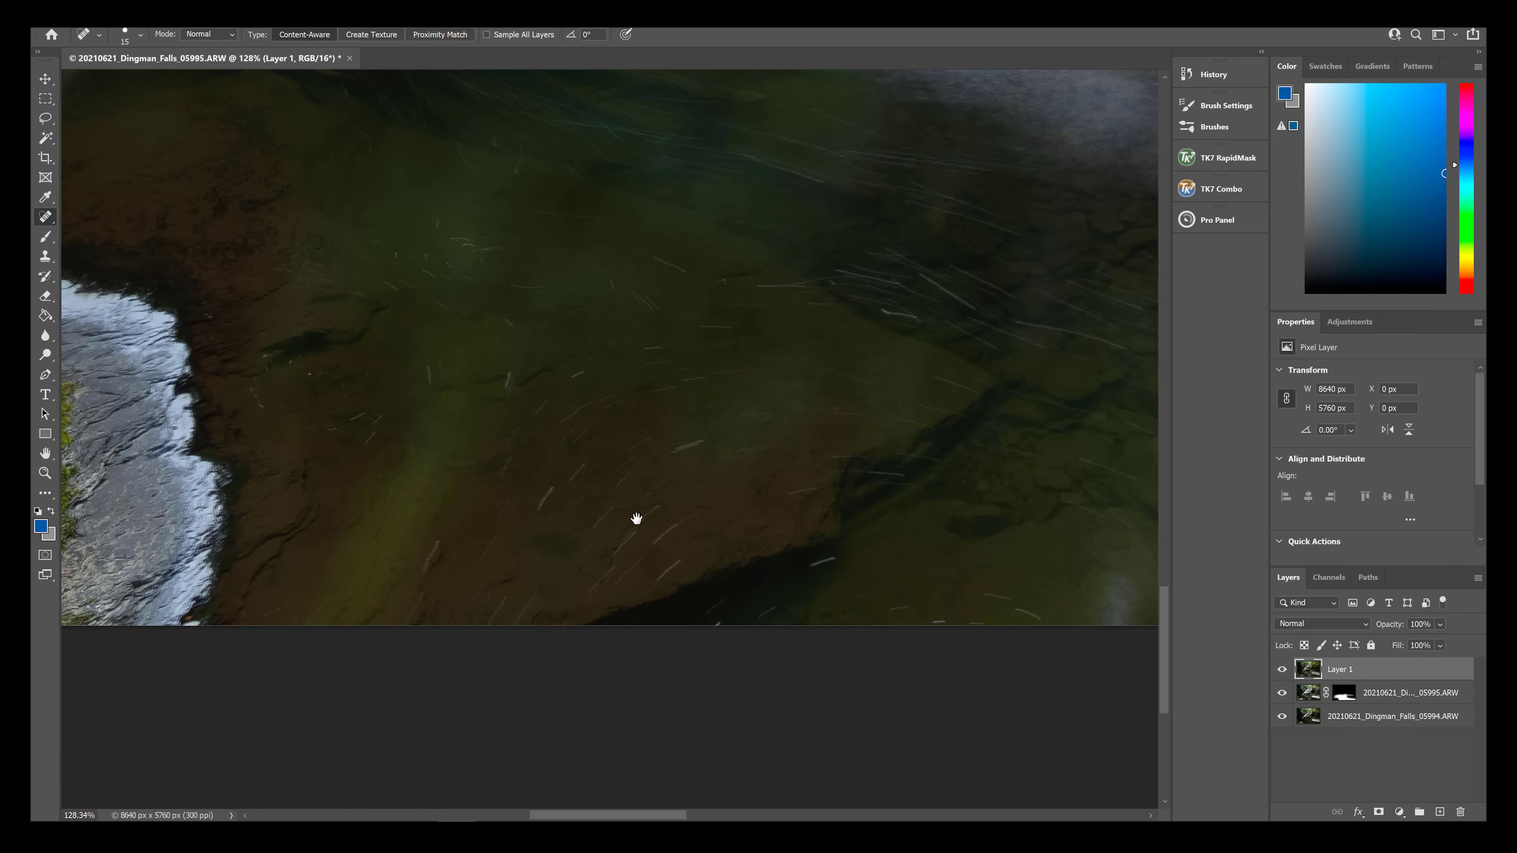
mouse_move(440, 508)
left_mouse_down()
mouse_move(810, 623)
mouse_move(894, 625)
left_mouse_up()
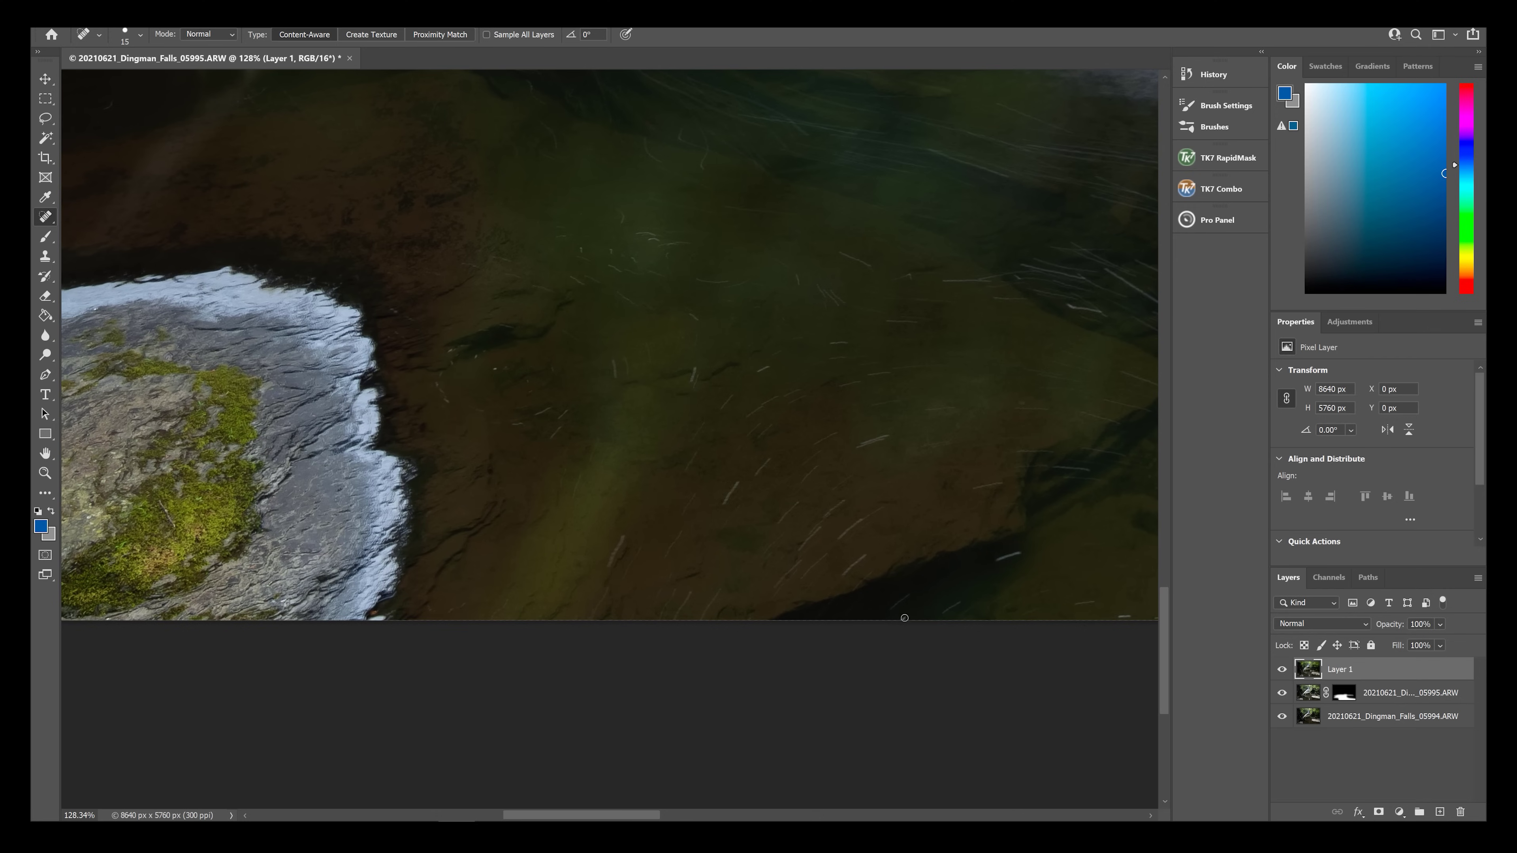
left_click_drag(1023, 597, 886, 581)
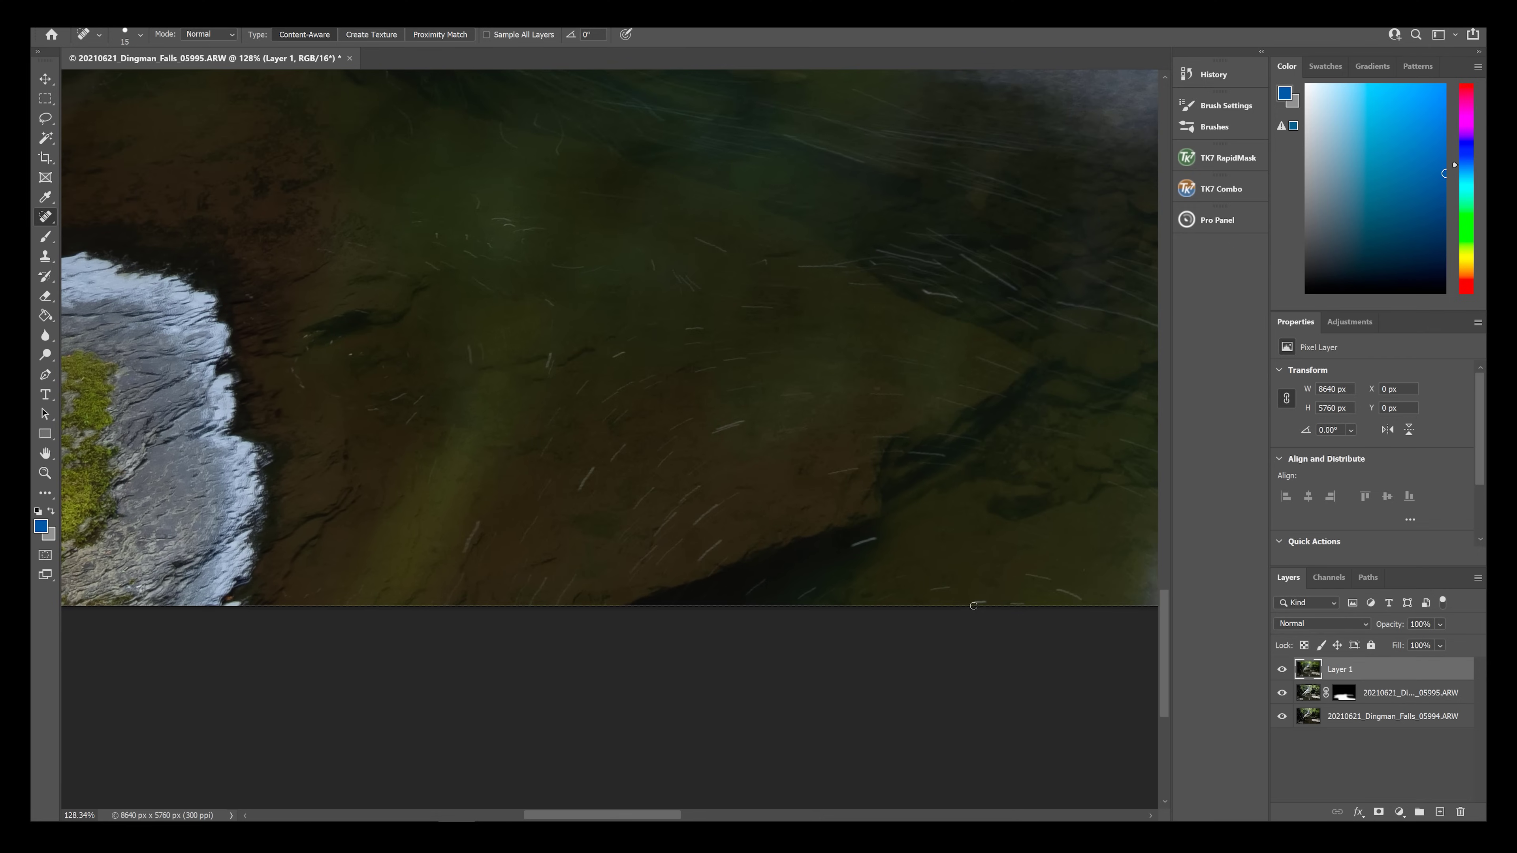
left_click_drag(1020, 603, 1031, 604)
Remove small bright specks around the dark bank and waterline near the mossy rocks with the Spot Healing Brush.
left_click_drag(482, 411, 724, 467)
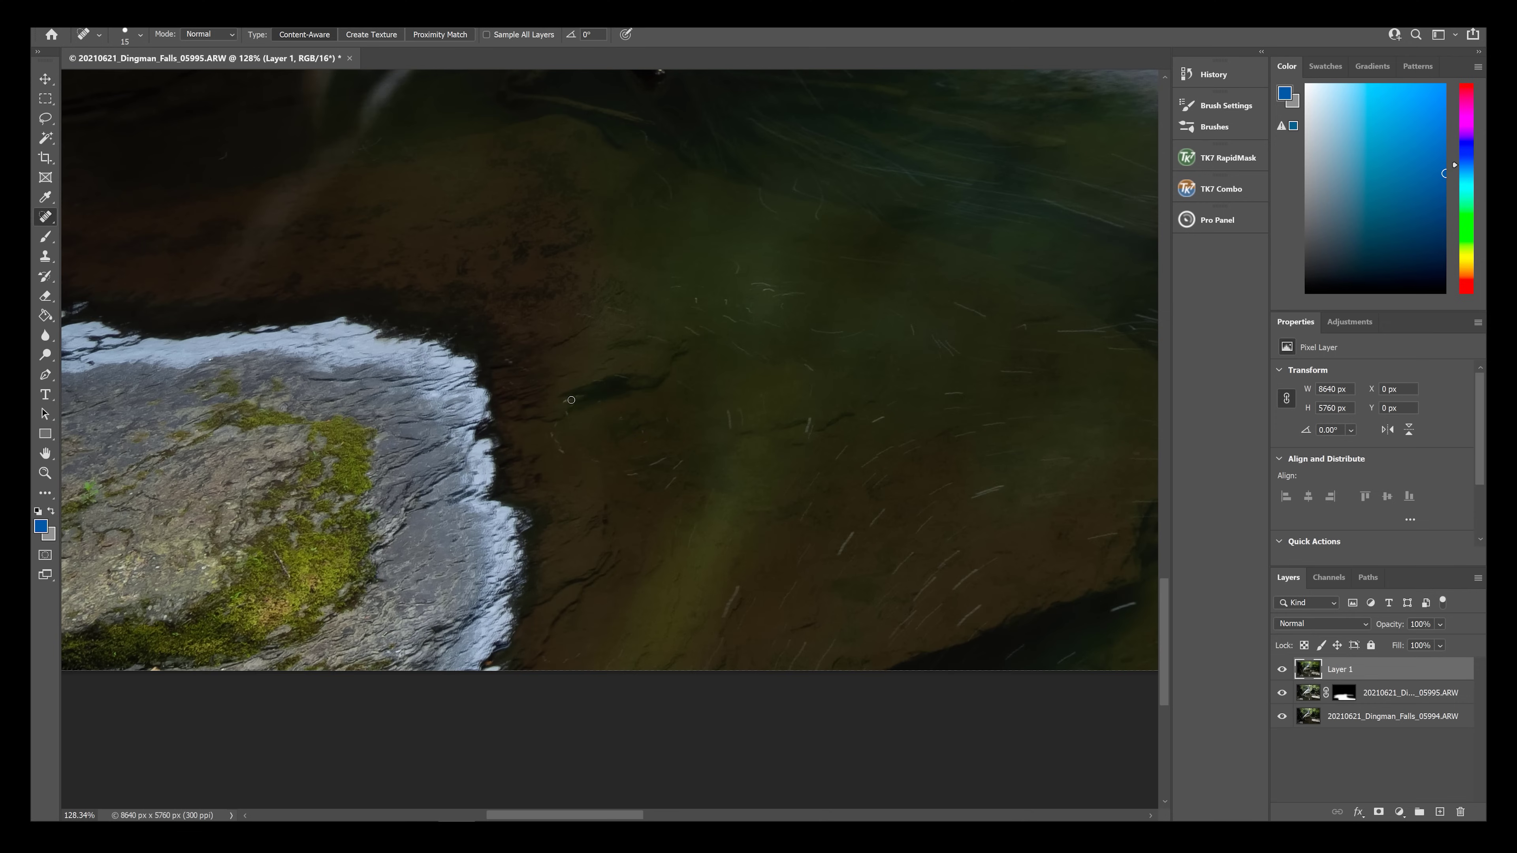
mouse_move(505, 362)
left_mouse_down()
mouse_move(562, 441)
mouse_move(722, 501)
left_mouse_up()
mouse_move(449, 439)
left_mouse_down()
mouse_move(508, 475)
mouse_move(684, 491)
left_mouse_up()
left_click(473, 381)
left_click_drag(476, 387, 490, 388)
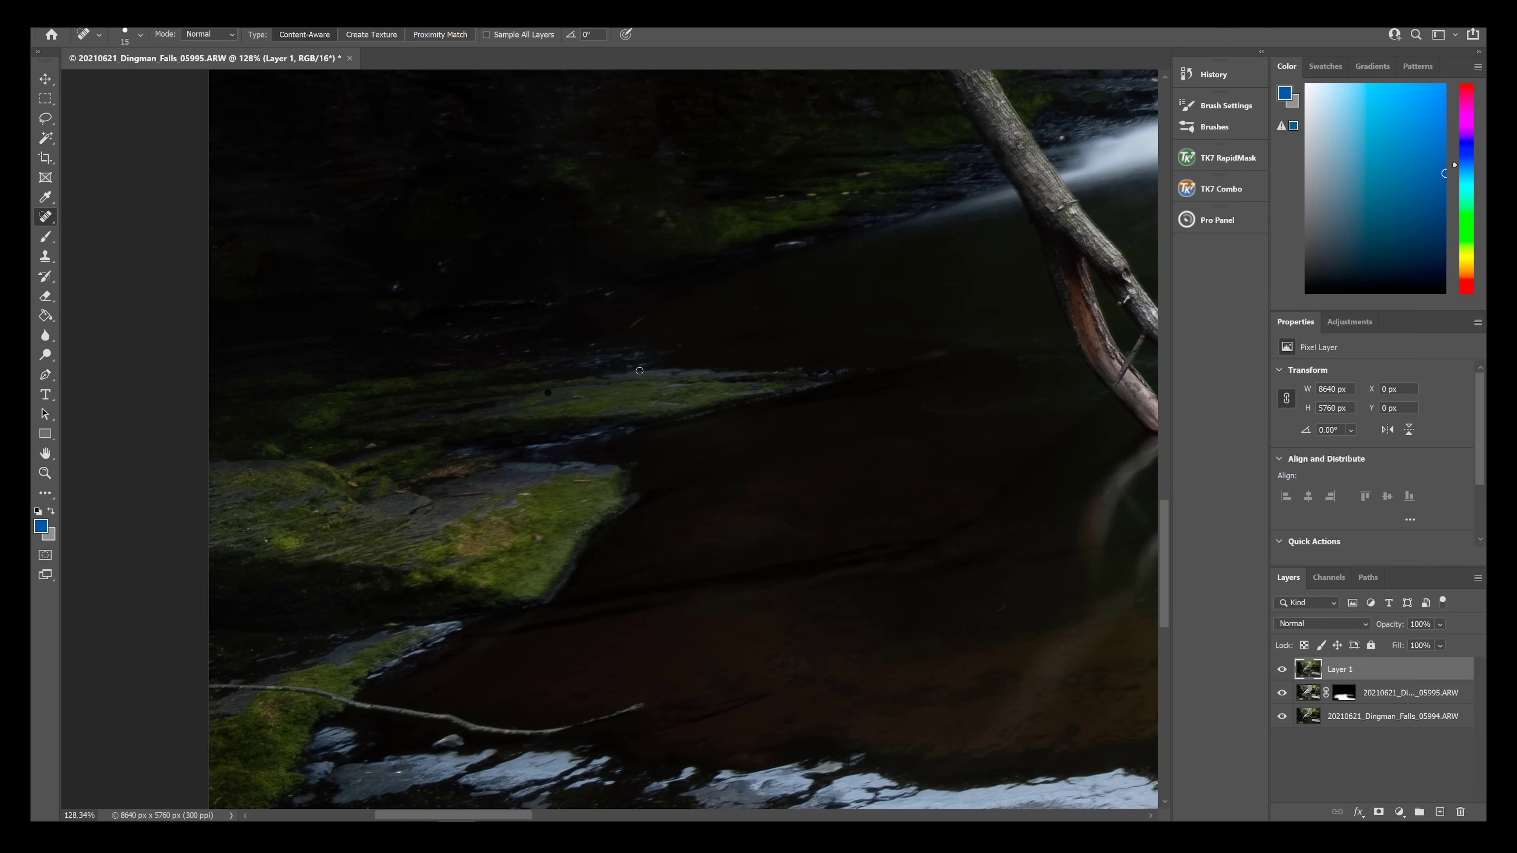
left_click_drag(776, 246, 804, 242)
key("a")
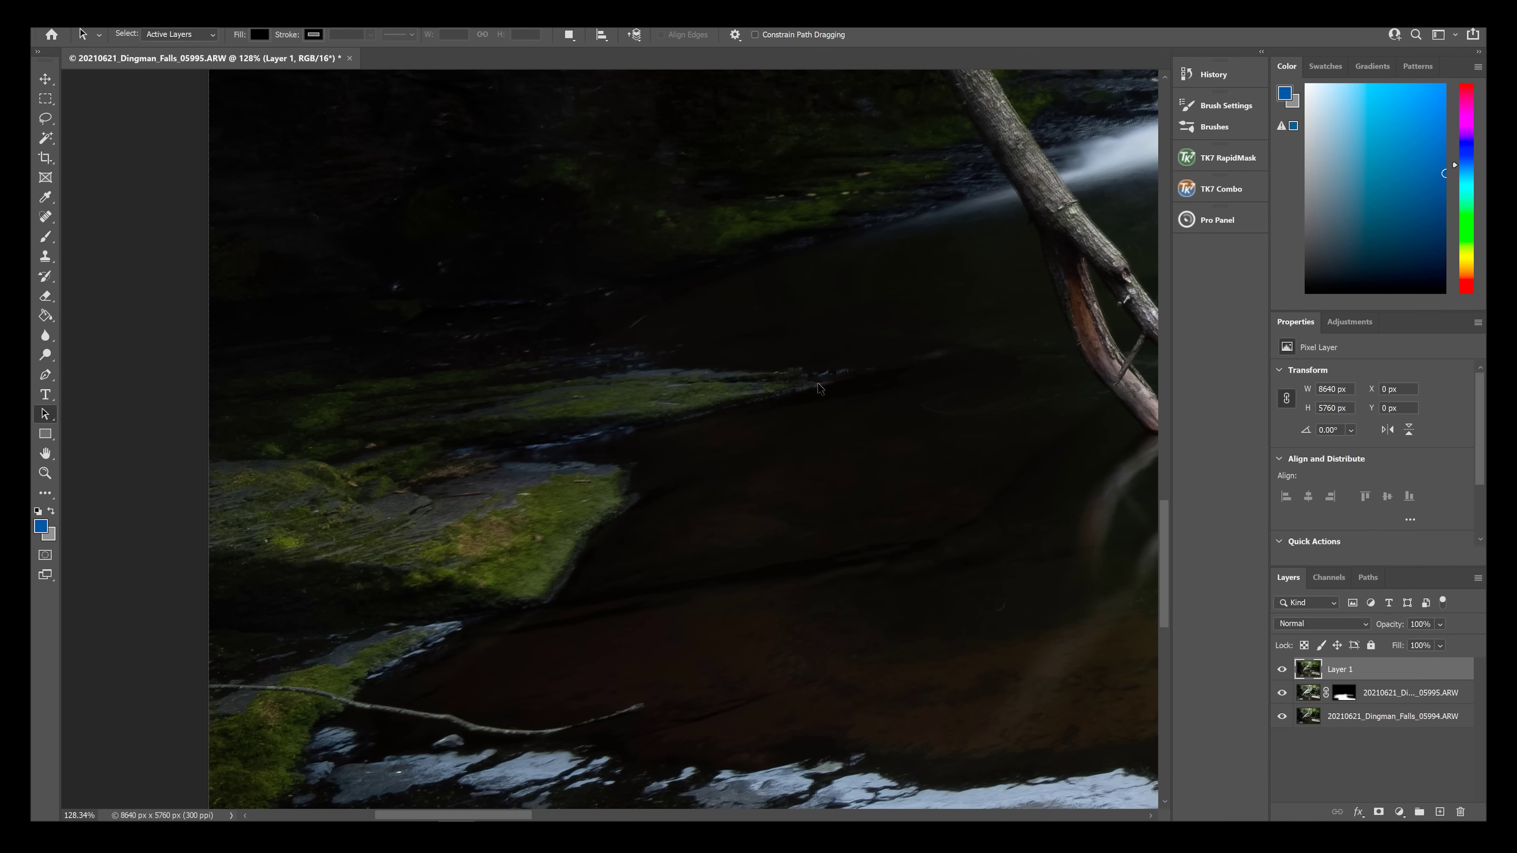
Fit the whole photo in the window and compare it with the retouched Layer 1 hidden and shown.
key("z")
key("ctrl+0")
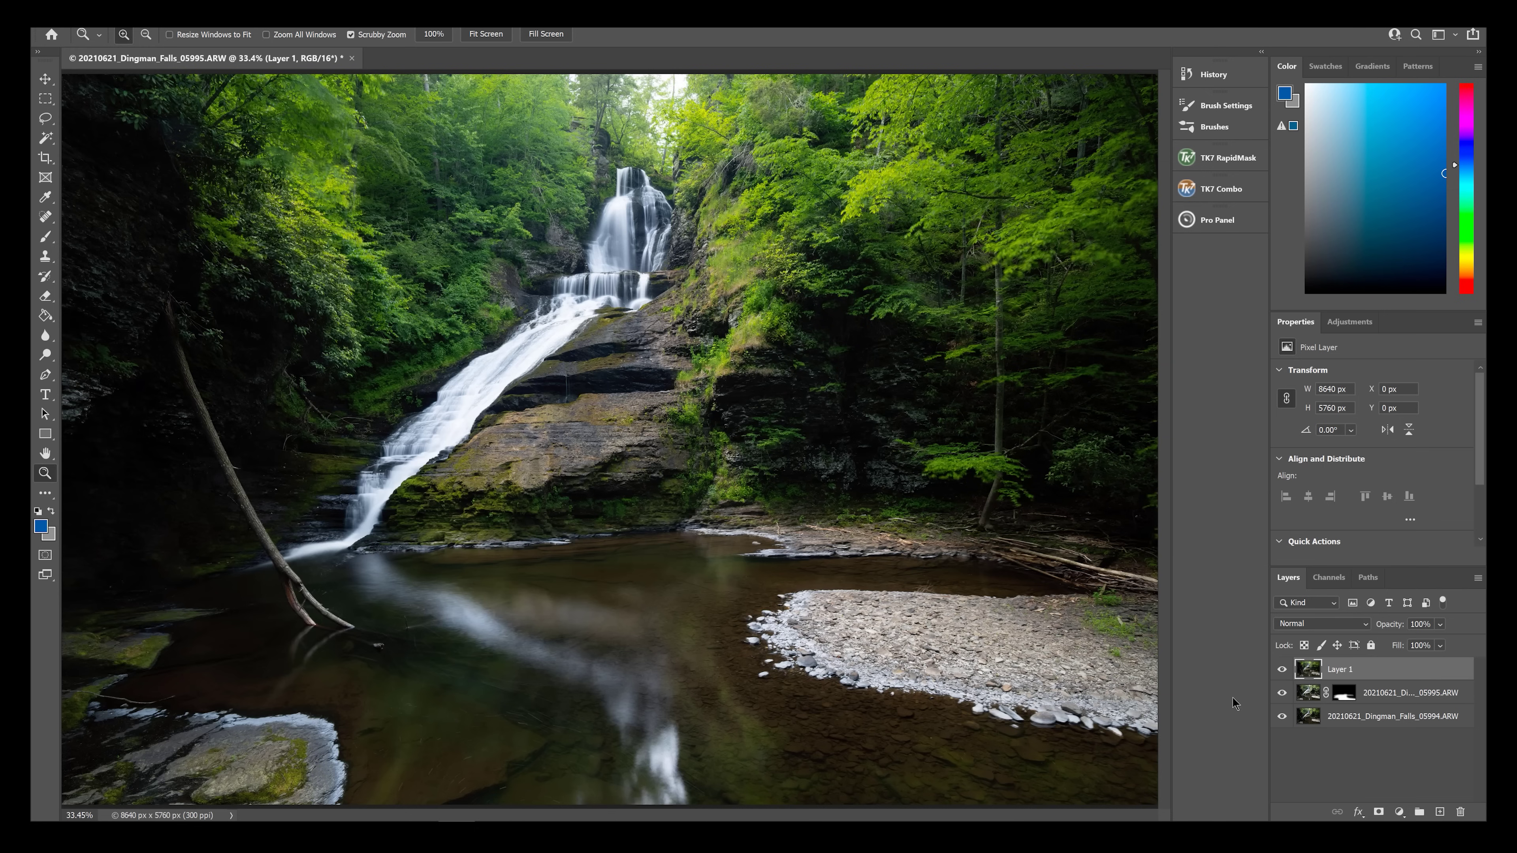
left_click(1282, 672)
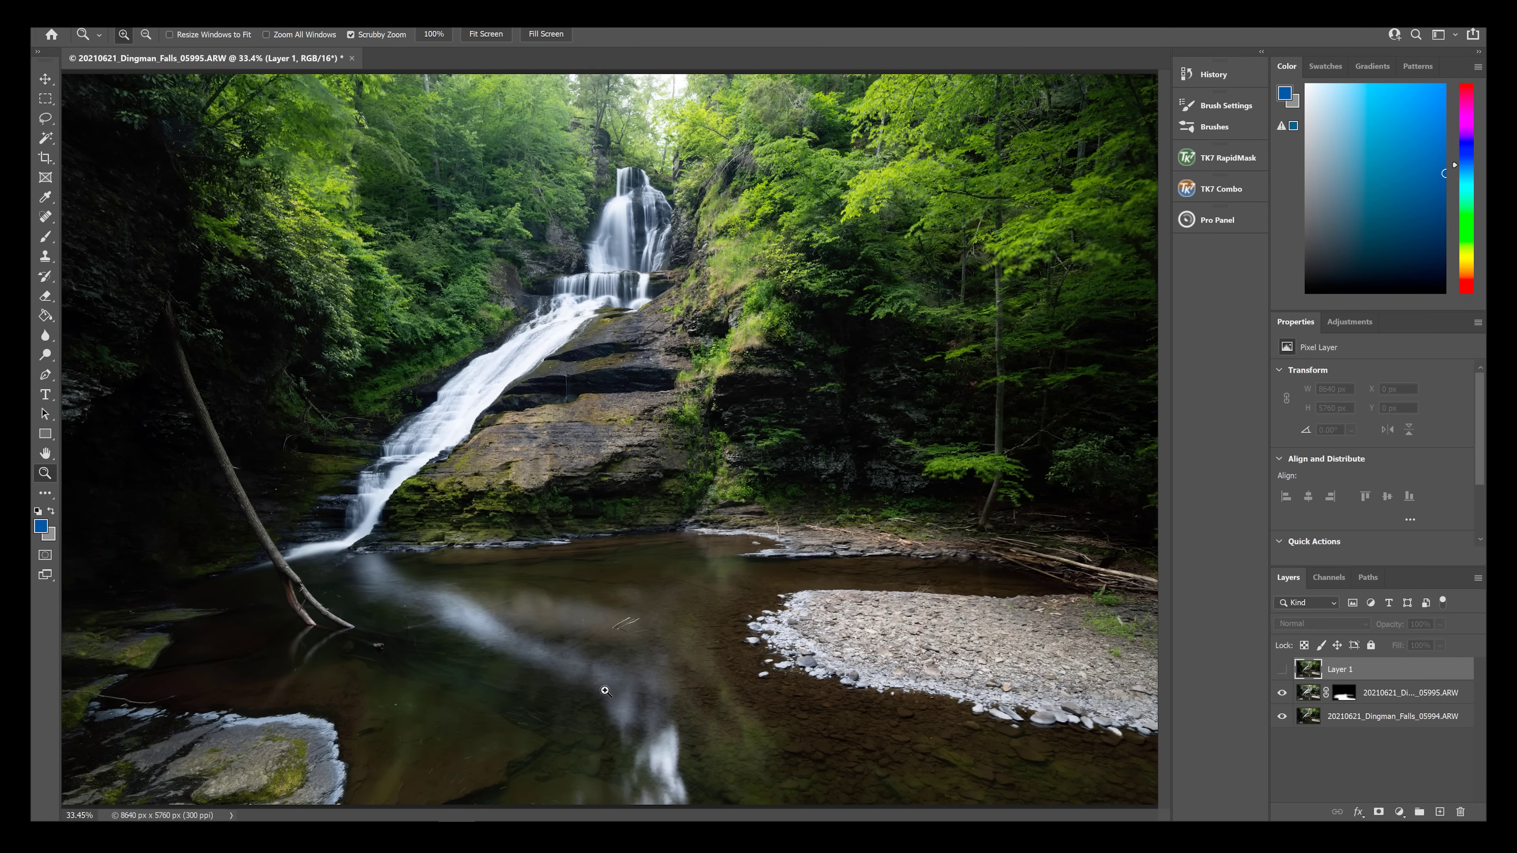
left_click(1282, 670)
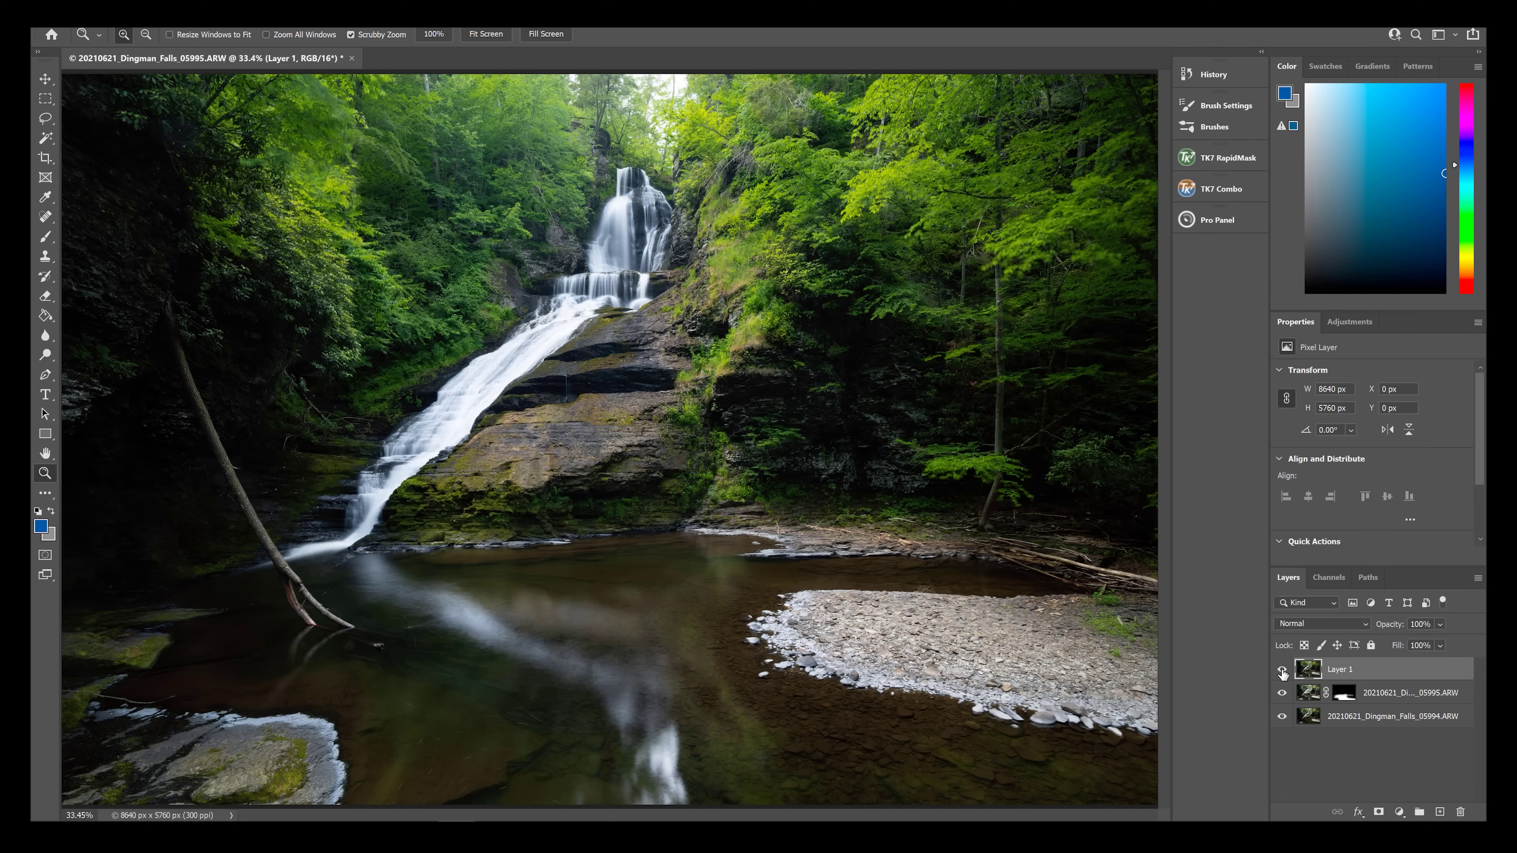
left_click(1283, 671)
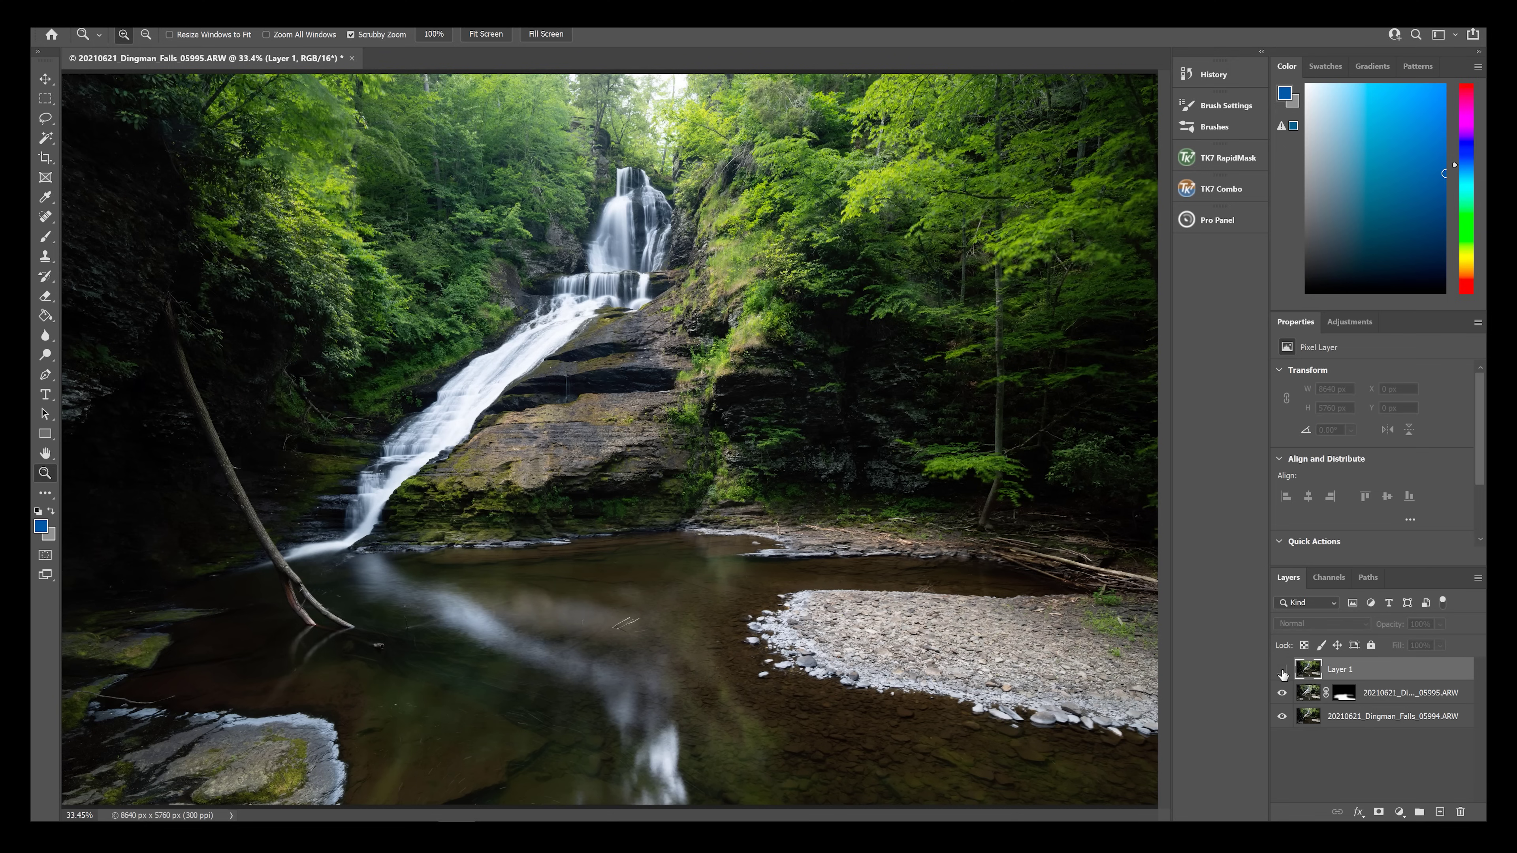
left_click(1282, 670)
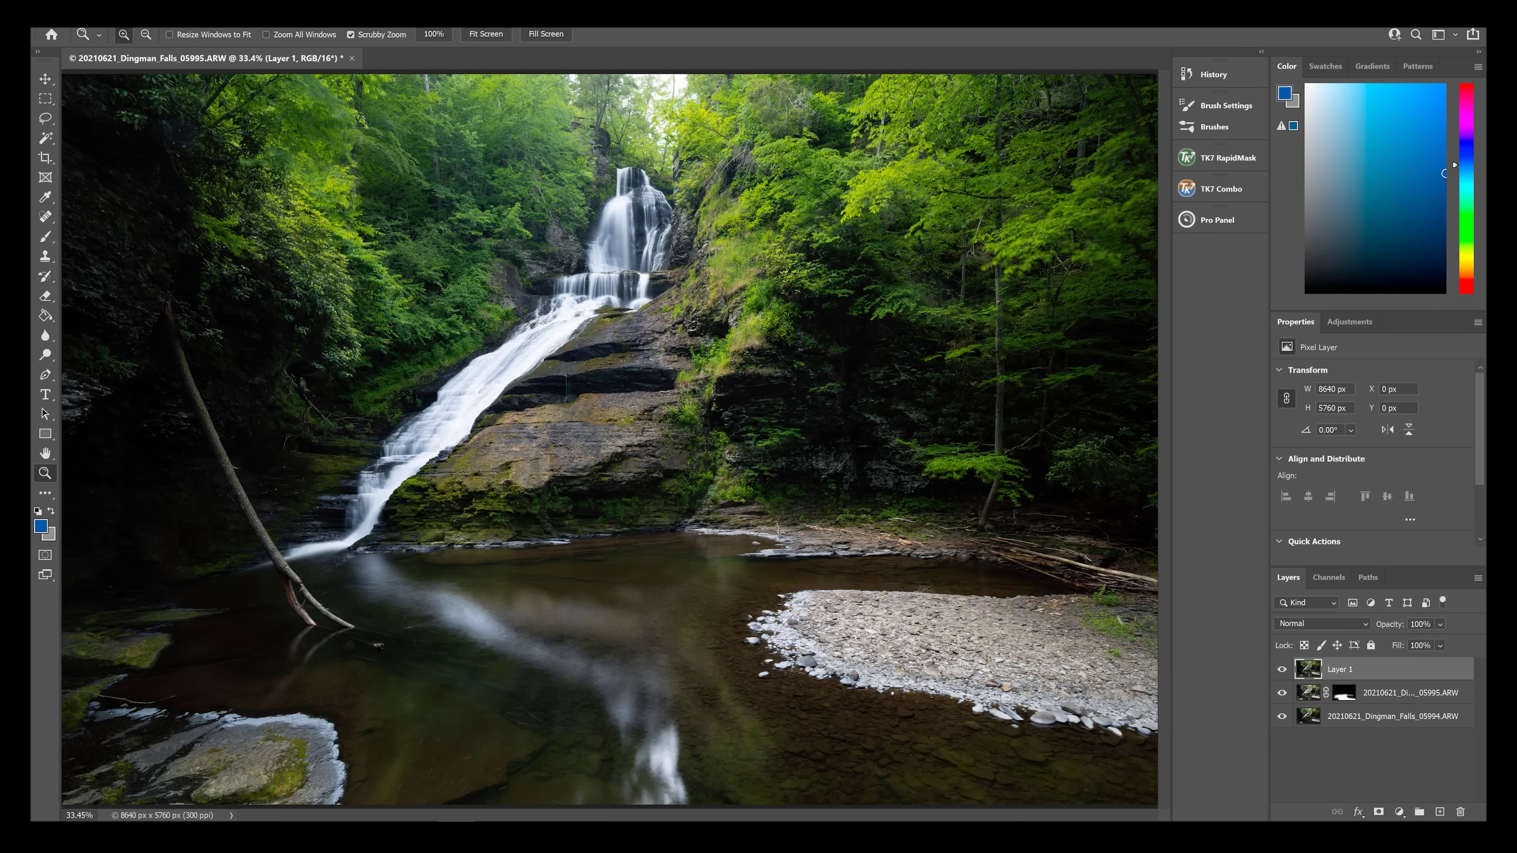
Save the layered blend and switch to Lightroom Classic.
left_click(74, 30)
left_click(76, 175)
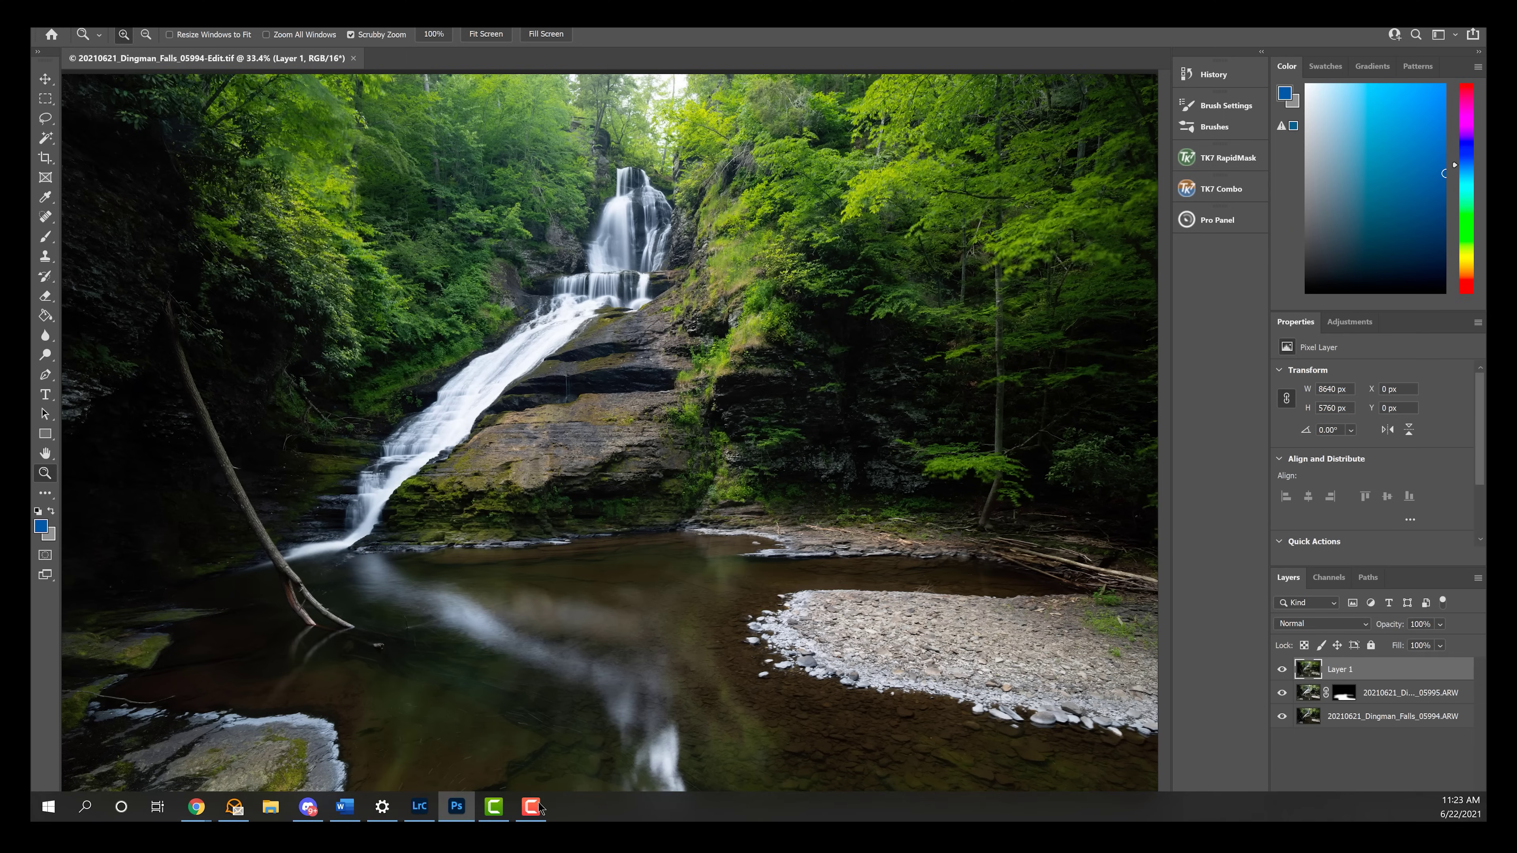
left_click(419, 815)
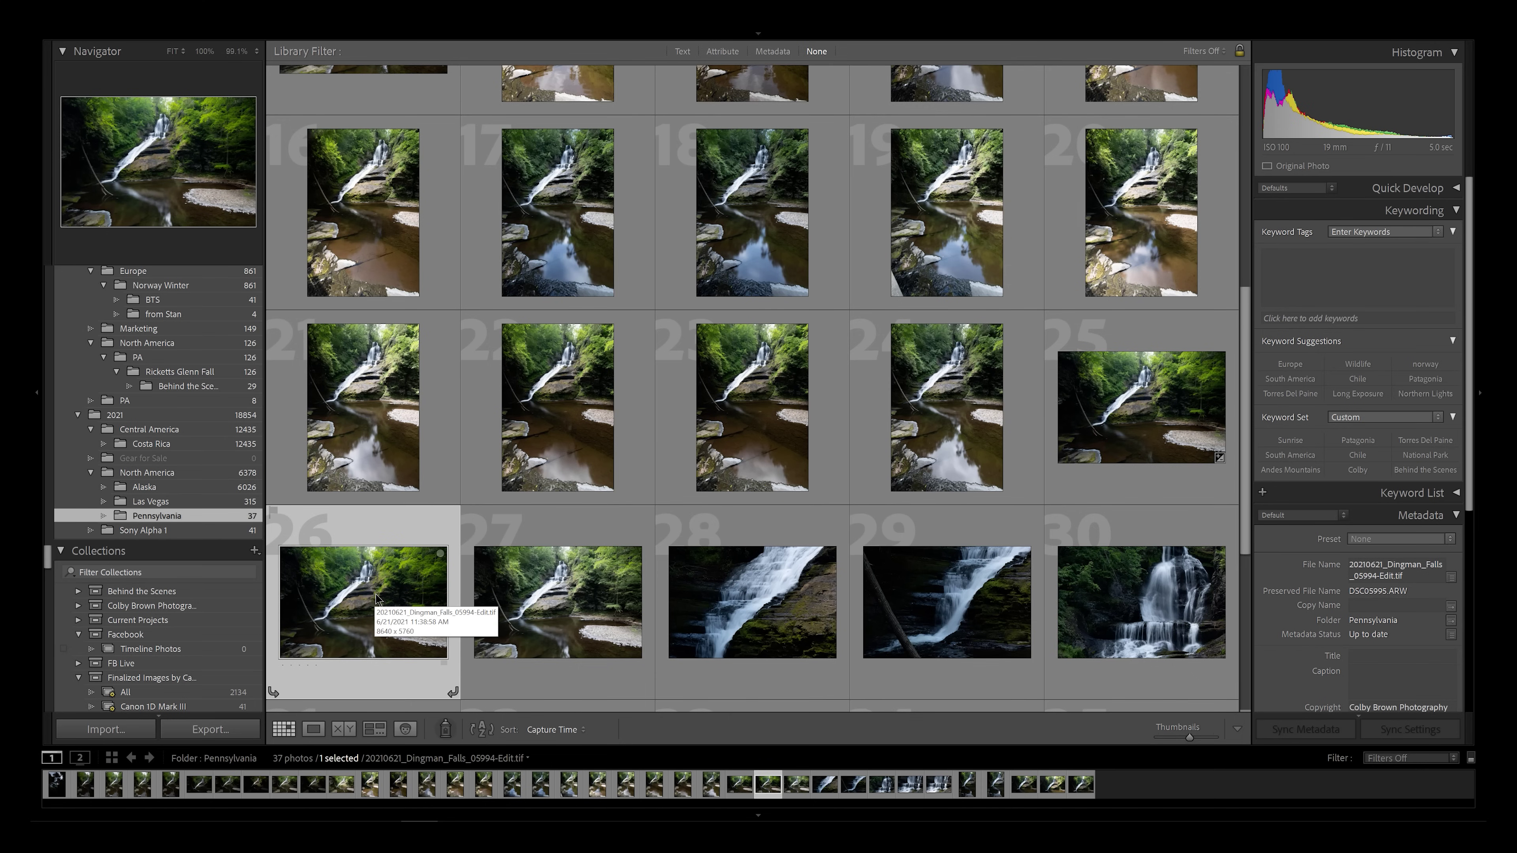
Check source exposures 20210621_Dingman_Falls_05994.ARW and 05995.ARW in the grid, and open 20210621_Dingman_Falls_05994-Edit.tif in Loupe view.
left_click(1135, 409)
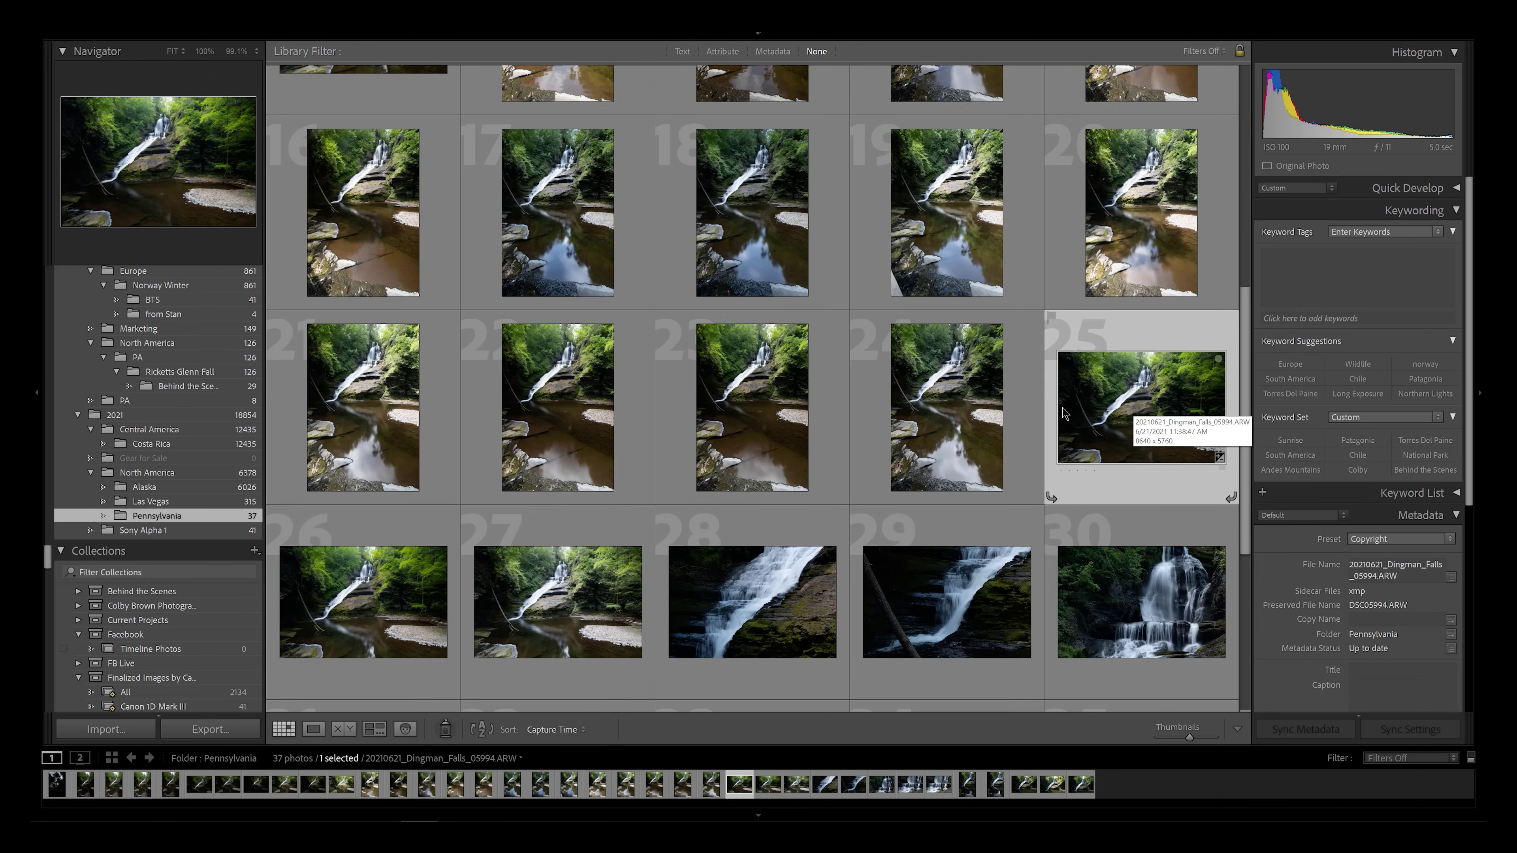
left_click(565, 585)
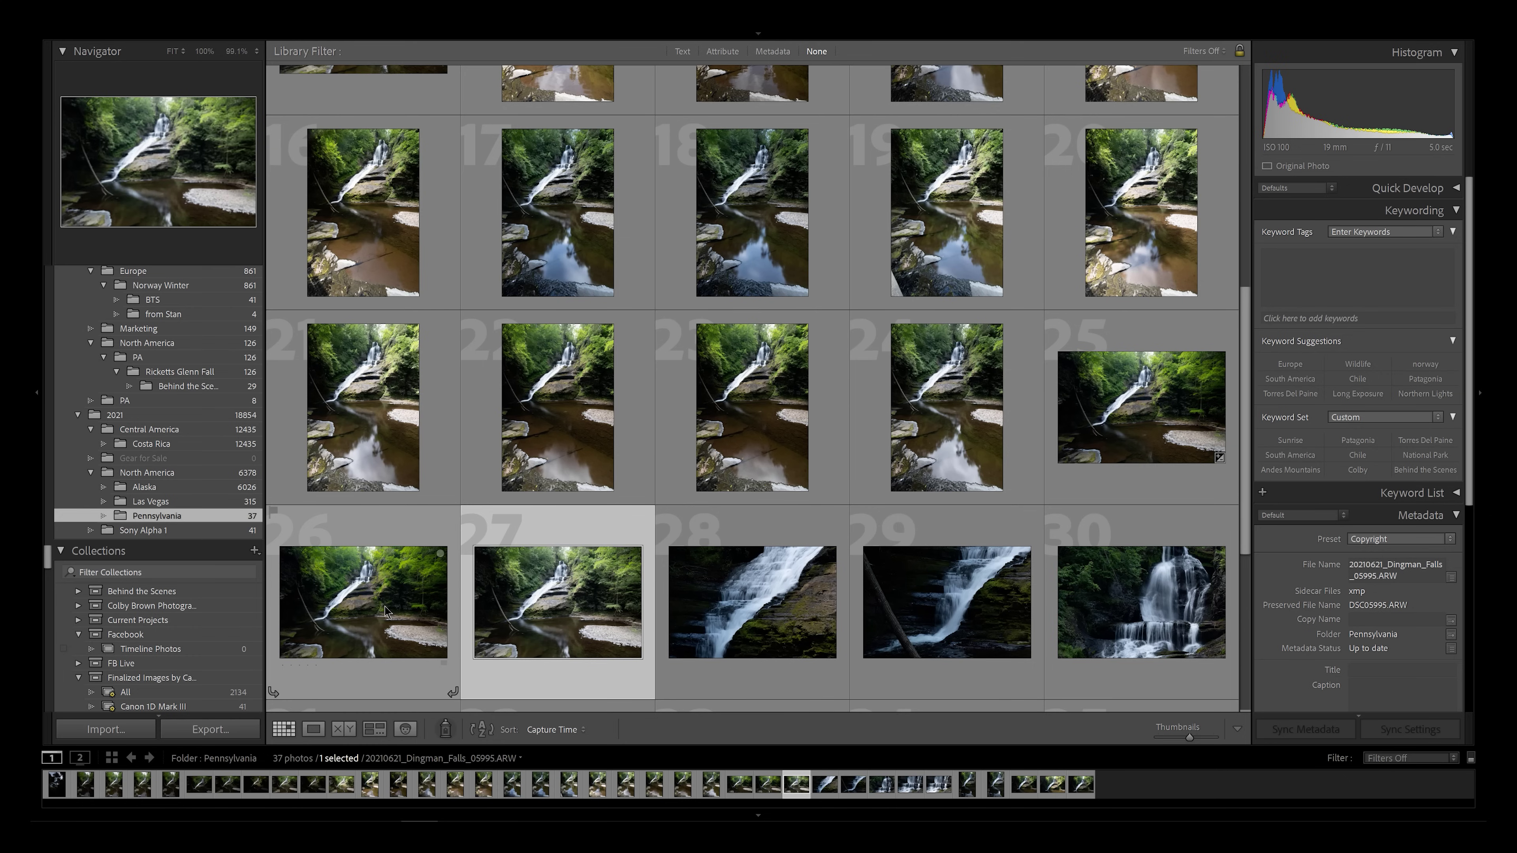
left_click(361, 605)
double_click(362, 605)
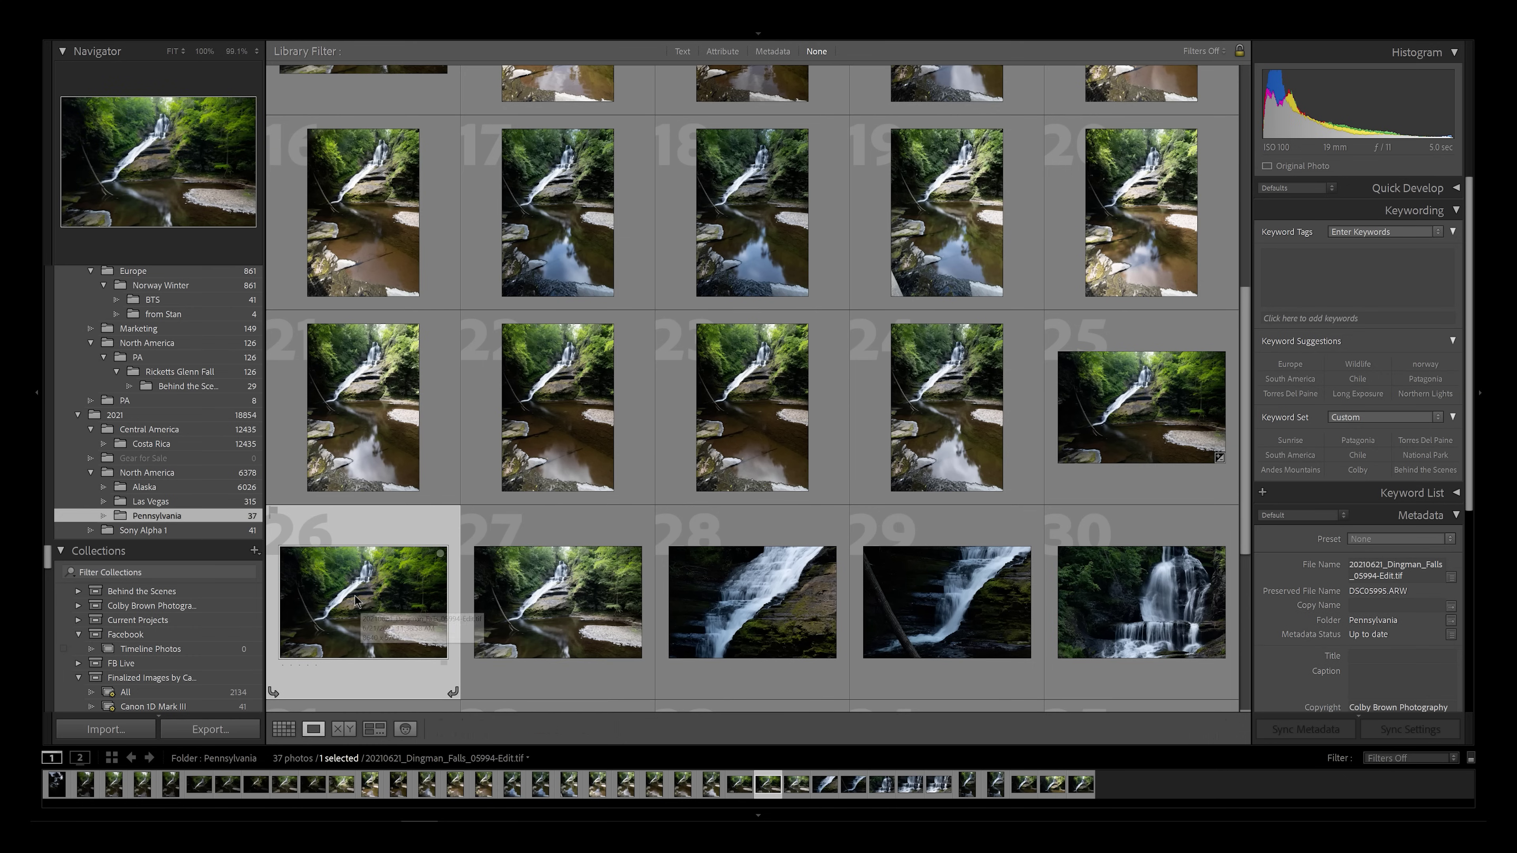